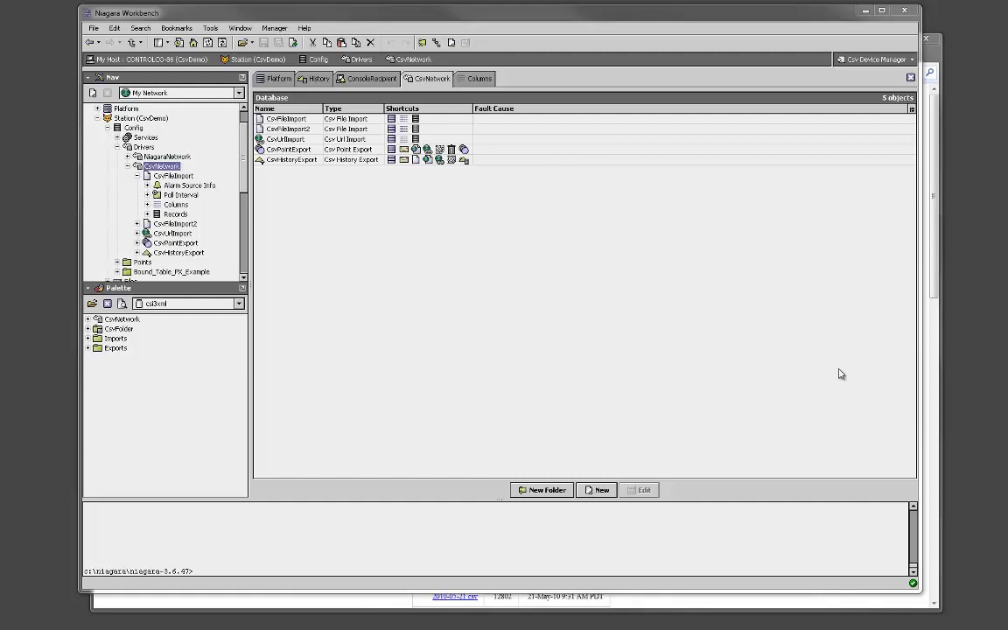
# - Expand the Imports folder of the csi3xml palette and select CsvFtpImport
pyautogui.click(87, 339)
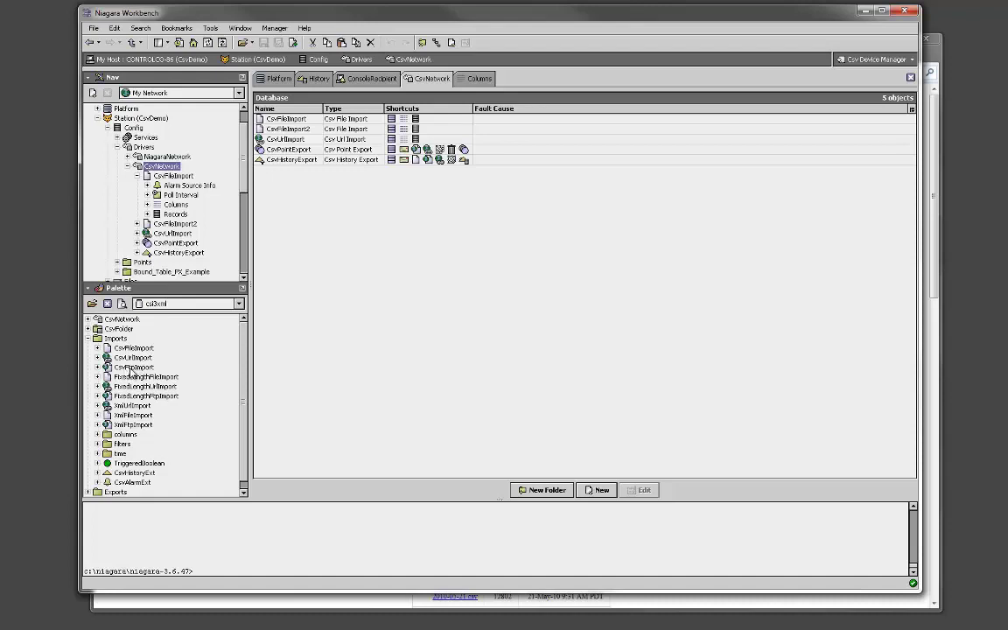
pyautogui.click(131, 368)
# - Open the properties of CsvFileImport, set File to file:^test%time()%.csv and save
pyautogui.doubleClick(174, 177)
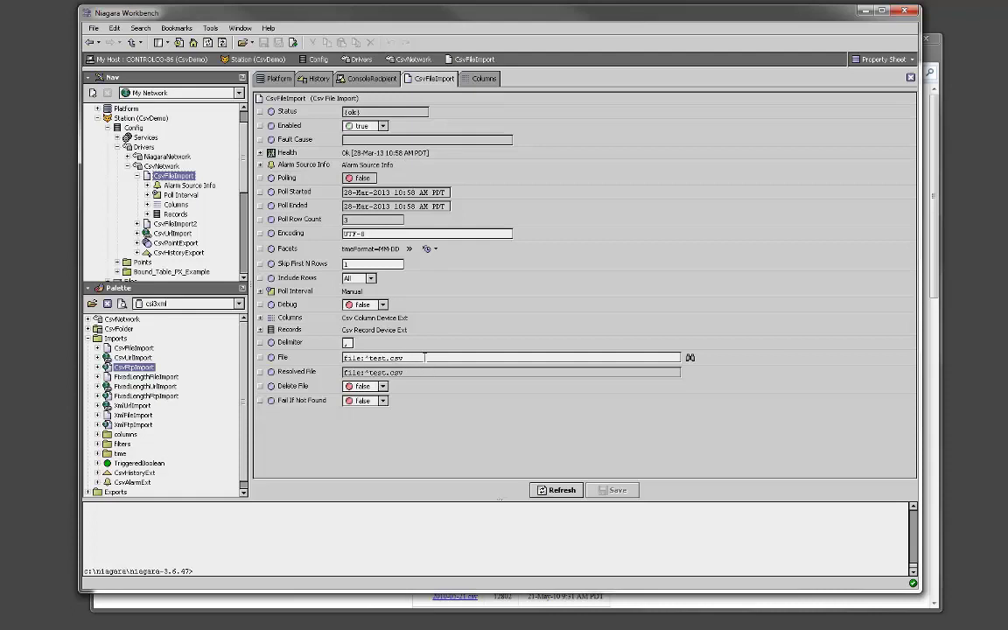
pyautogui.moveTo(385, 358); pyautogui.dragTo(300, 362)
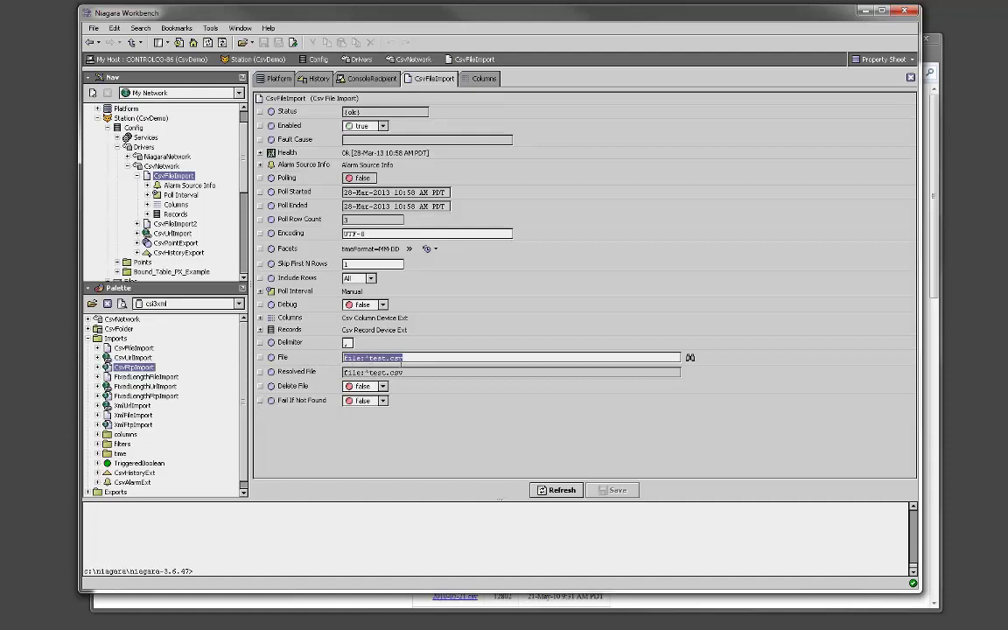
pyautogui.click(349, 326)
pyautogui.write('_time')
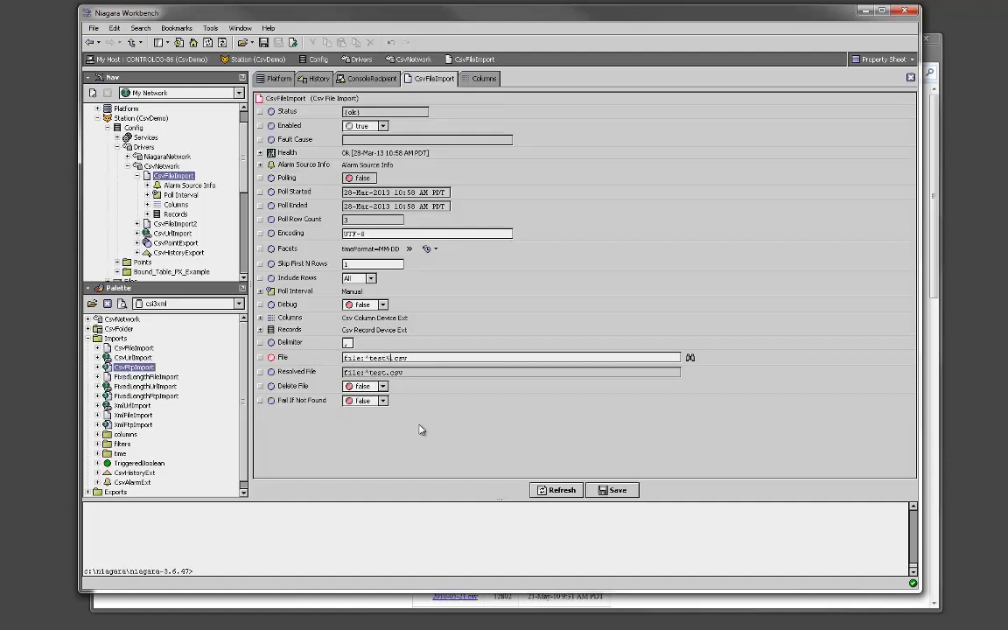
pyautogui.write('()%')
pyautogui.click(612, 490)
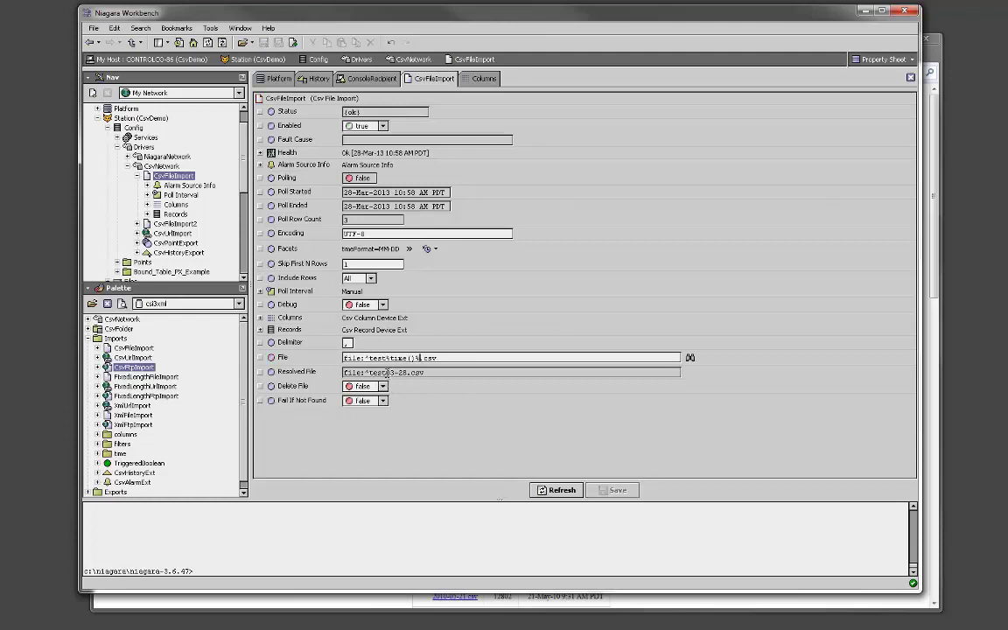
# - Inspect the date in the resolved file name, restore File to file:^test.csv and save
pyautogui.moveTo(386, 372); pyautogui.dragTo(408, 372)
pyautogui.click(415, 374)
pyautogui.click(423, 358)
pyautogui.press('BackSpace')
pyautogui.press('BackSpace')
pyautogui.press('BackSpace')
pyautogui.press('BackSpace')
pyautogui.press('BackSpace')
pyautogui.press('BackSpace')
pyautogui.press('BackSpace')
pyautogui.press('BackSpace')
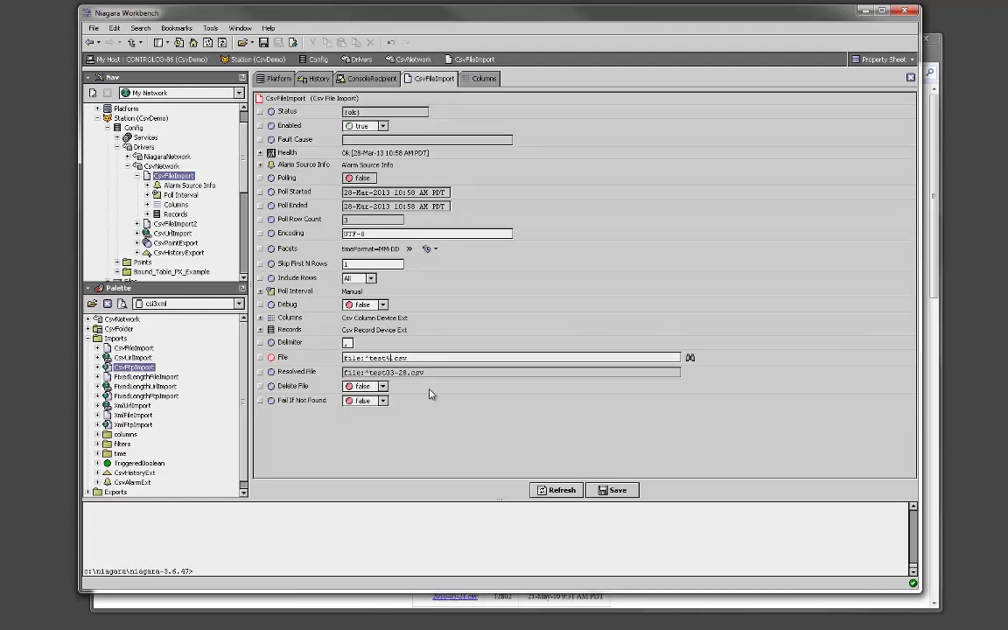
pyautogui.click(614, 489)
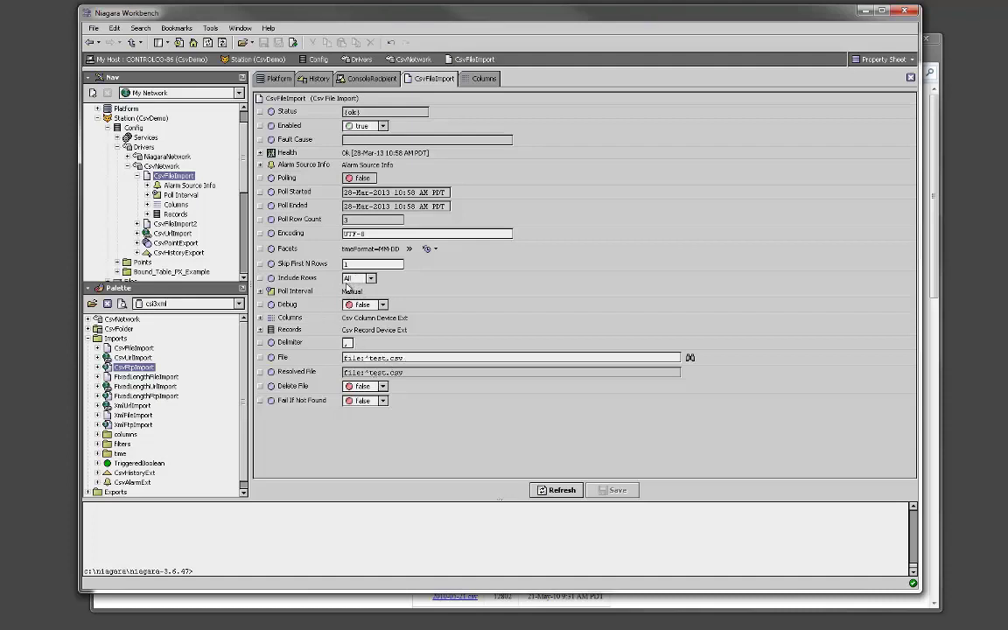
# - Open the columns of CsvFileImport and discover the columns of its source file
pyautogui.doubleClick(289, 320)
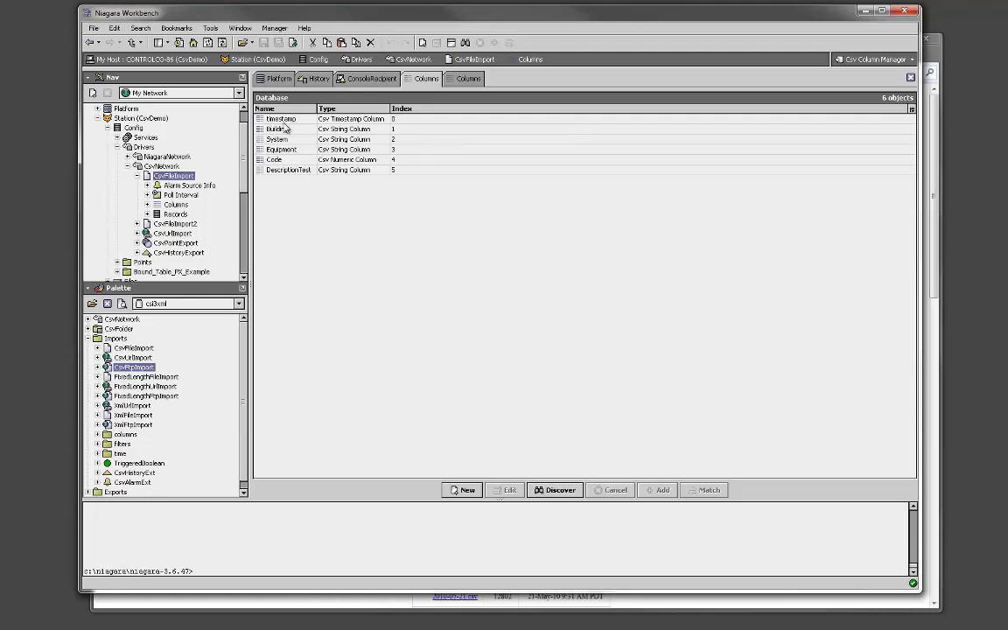
pyautogui.click(551, 490)
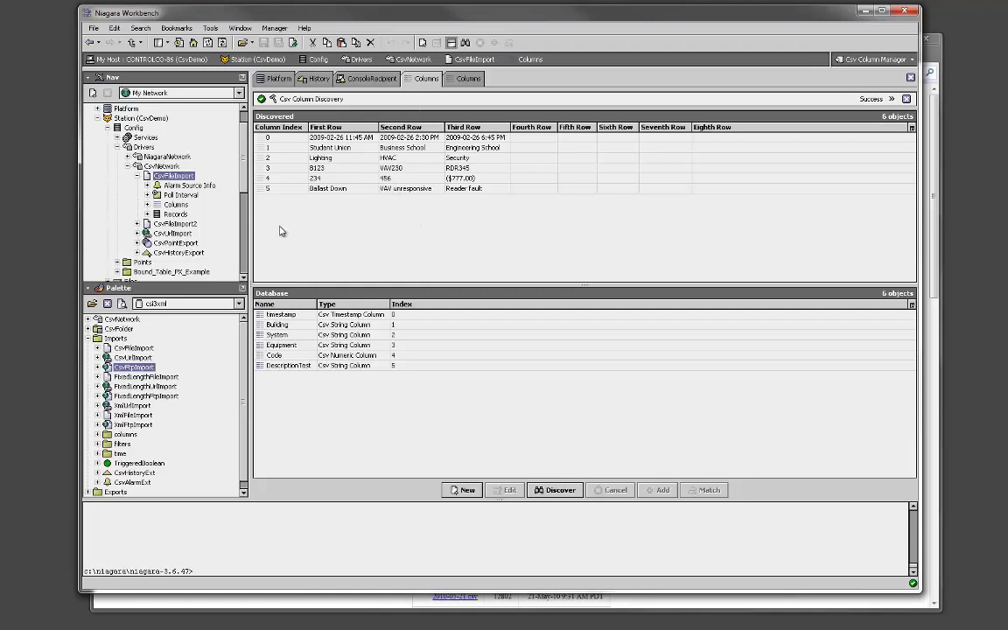
# - Set Skip First N Rows of CsvFileImport to 0 and save
pyautogui.doubleClick(157, 174)
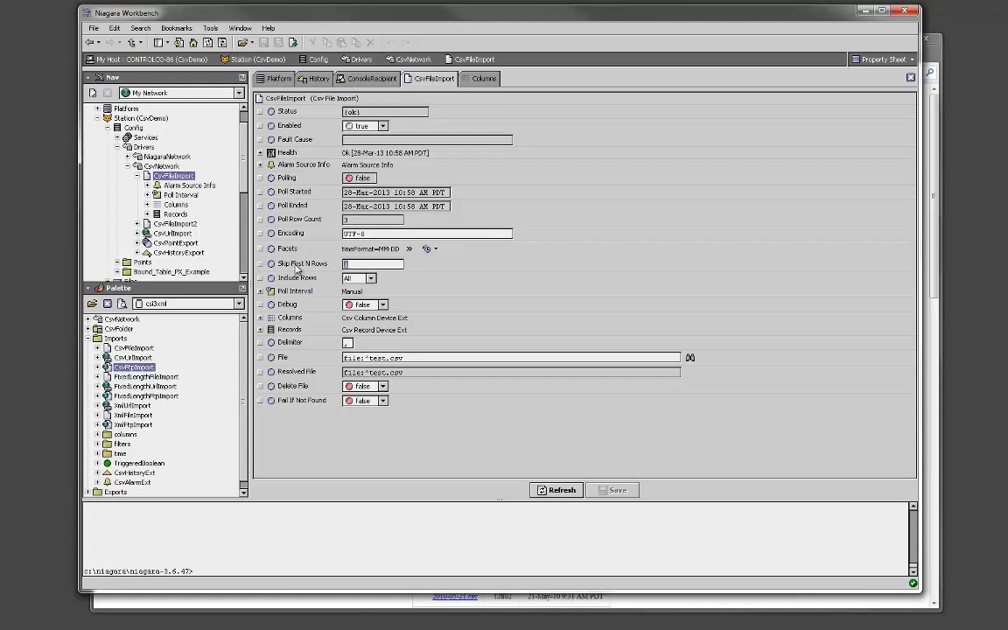
pyautogui.write('0')
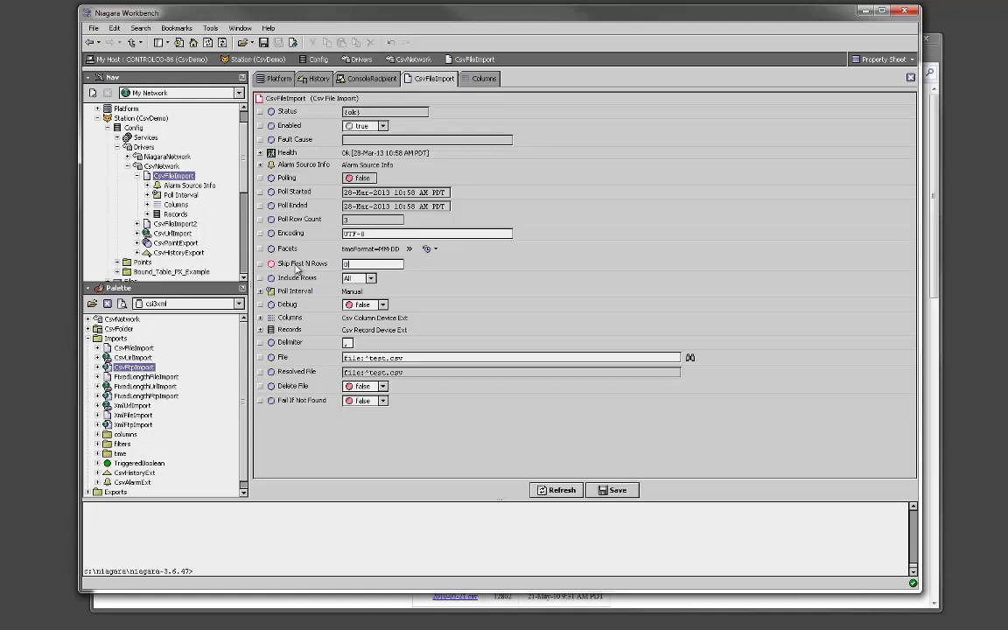
pyautogui.click(616, 490)
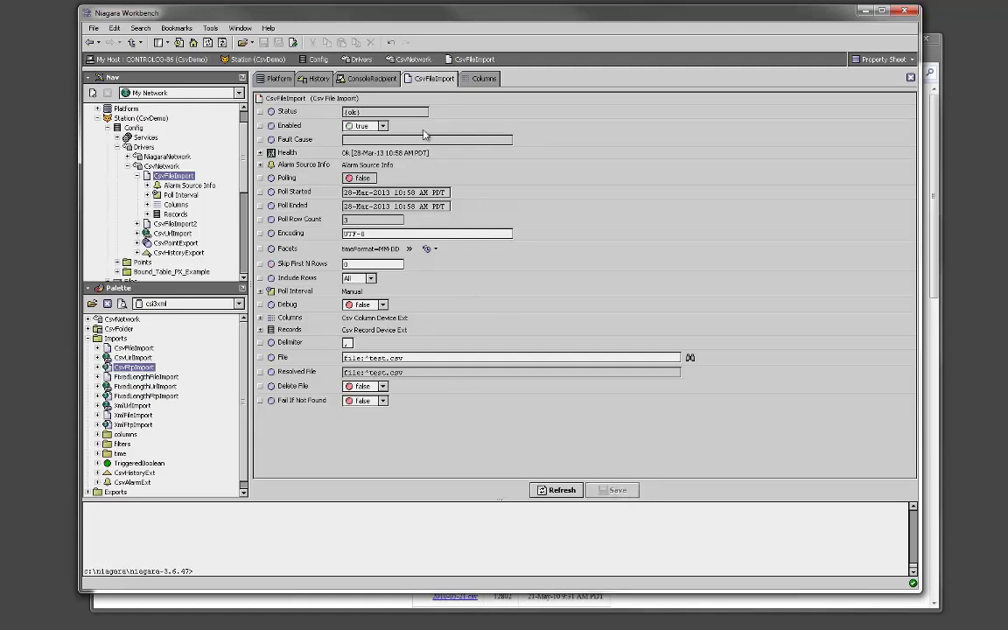
# - Return to the import's columns, check the timestamp column's settings and rediscover the columns with the header row included
pyautogui.click(282, 320)
pyautogui.doubleClick(413, 315)
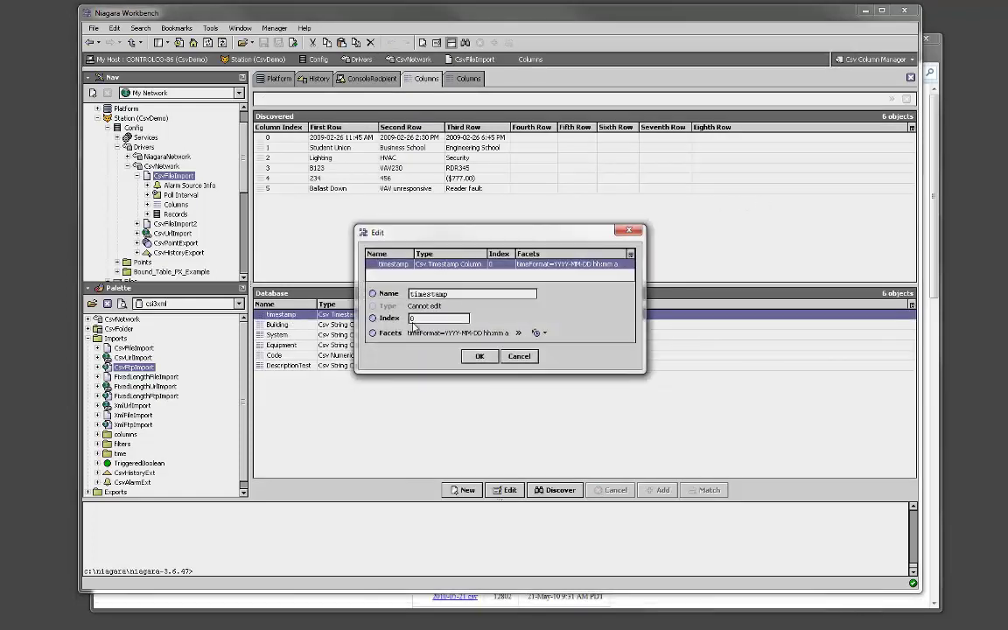
pyautogui.press('Return')
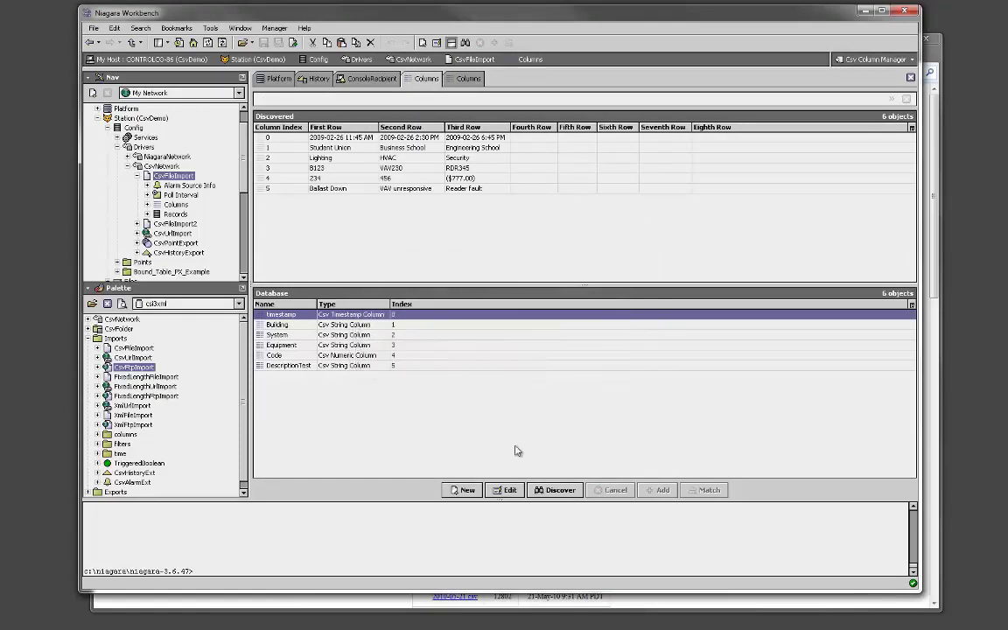
pyautogui.click(557, 492)
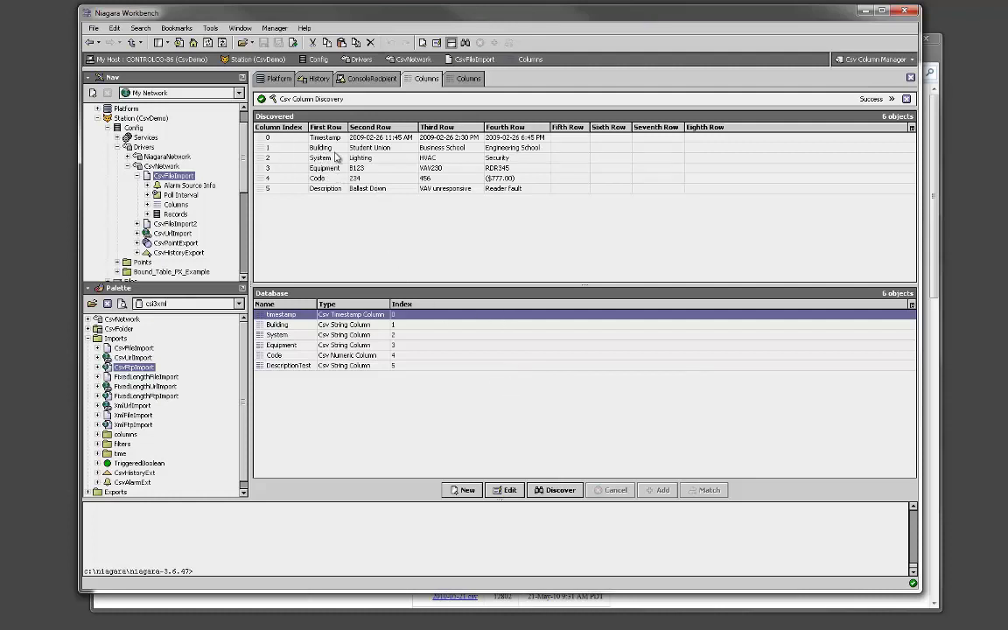
# - Review the settings for adding the discovered Building column without adding it
pyautogui.click(288, 327)
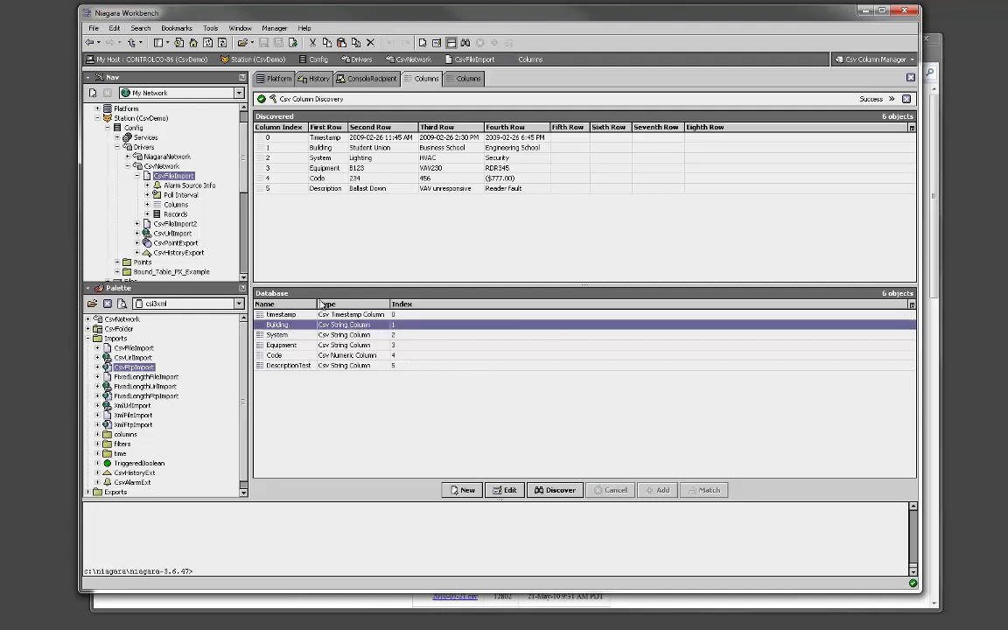
pyautogui.doubleClick(364, 145)
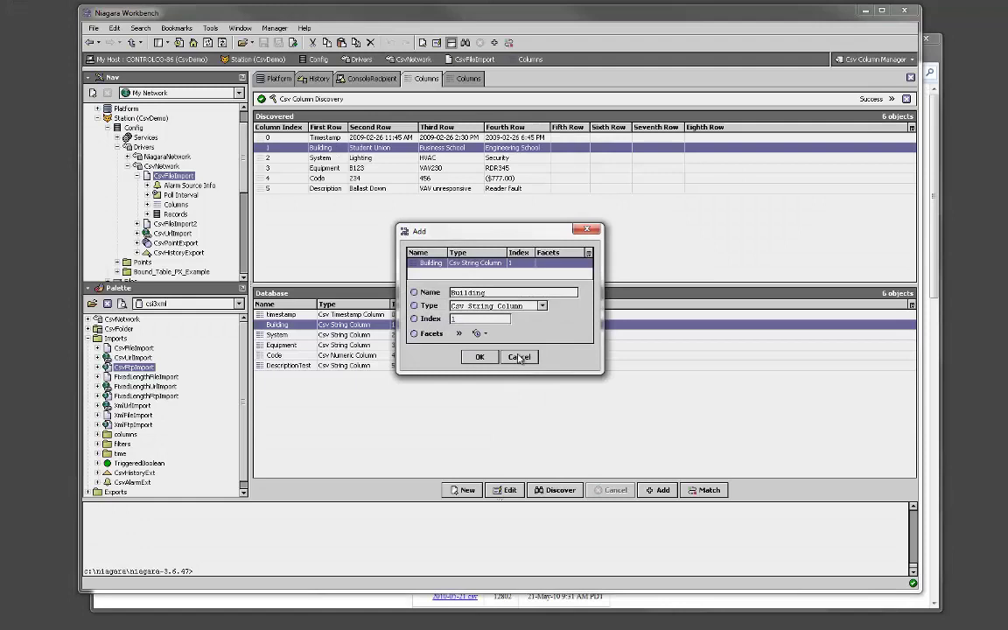
pyautogui.click(479, 356)
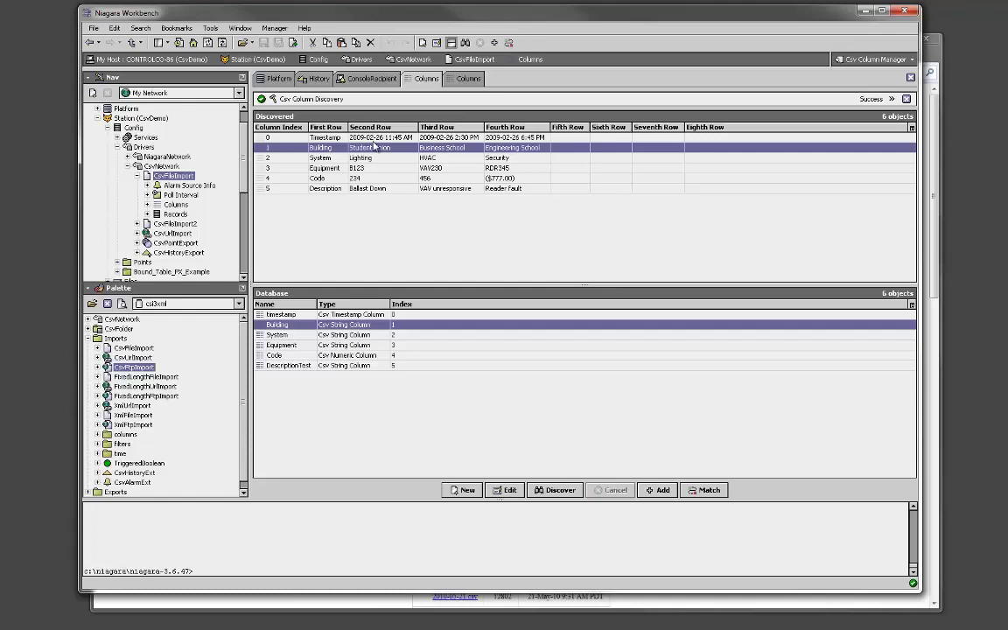
# - Try to add the discovered Timestamp column with the type Csv Timestamp Column
pyautogui.doubleClick(379, 138)
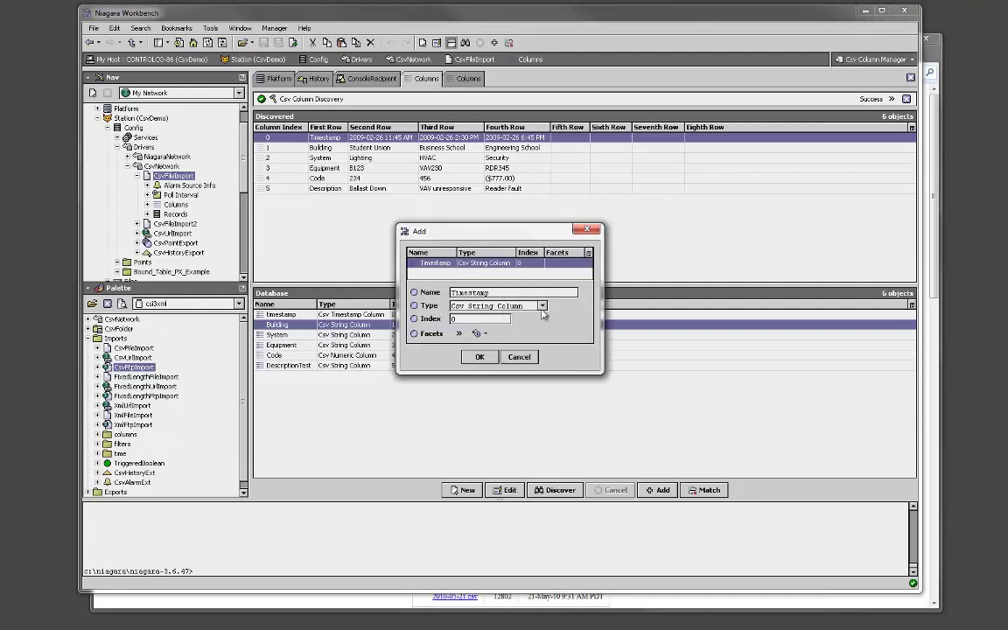
pyautogui.click(490, 305)
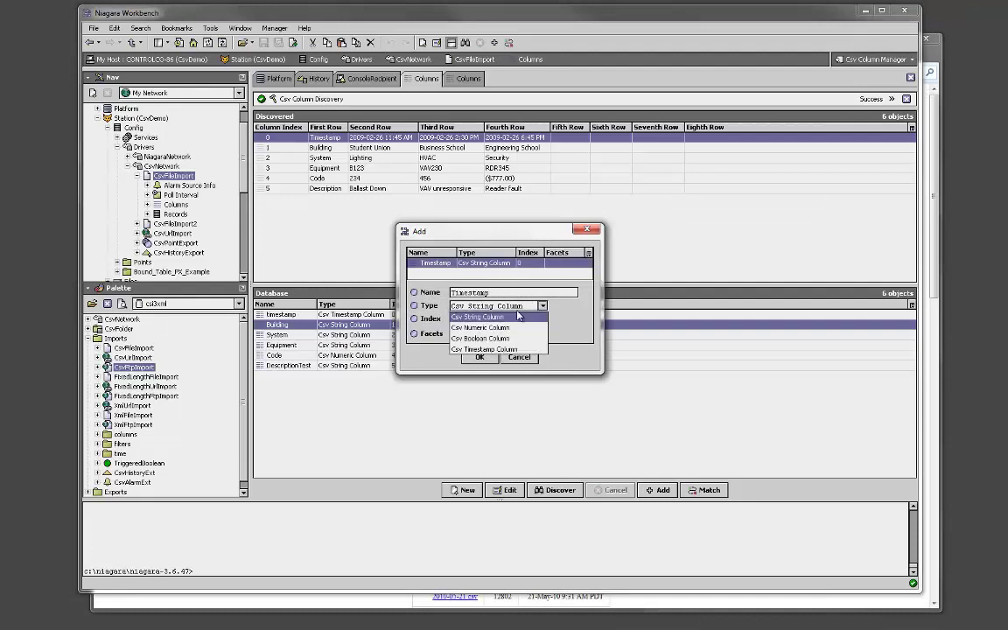
pyautogui.click(490, 349)
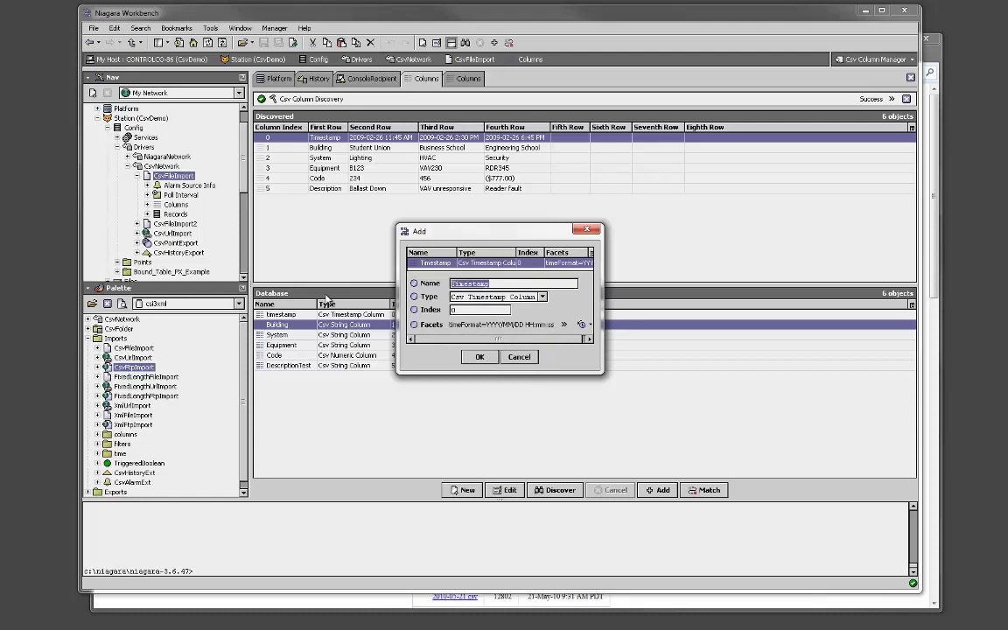
pyautogui.write('time')
pyautogui.click(520, 357)
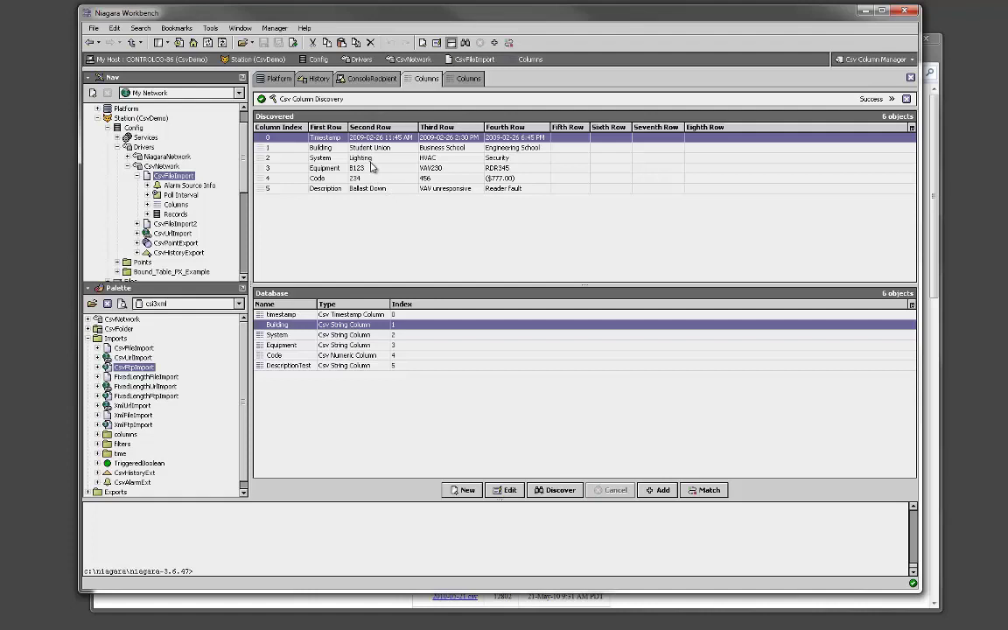
# - Set Skip First N Rows of CsvFileImport back to 1 and save
pyautogui.doubleClick(168, 175)
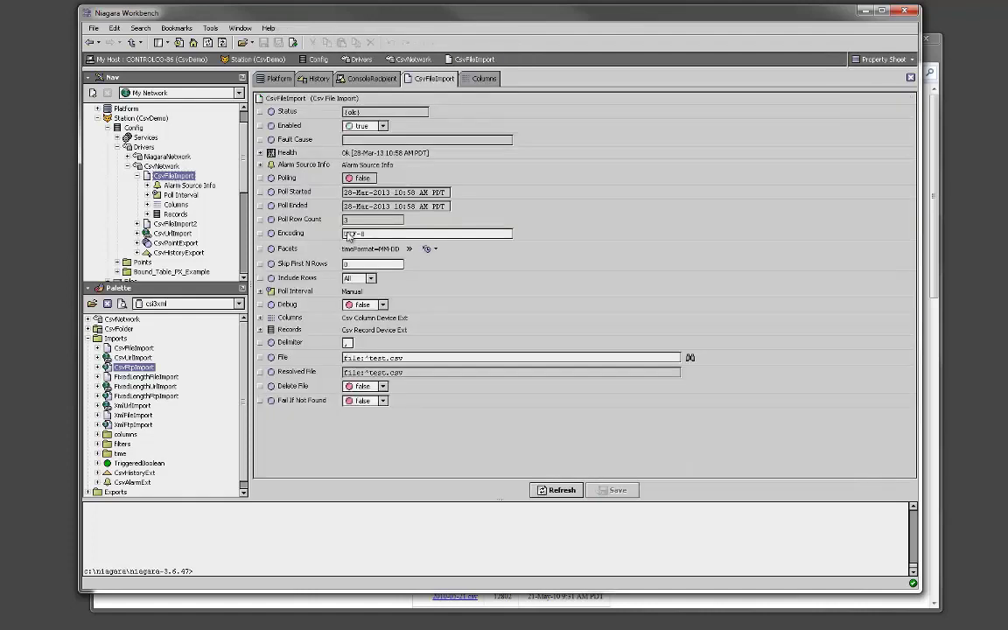
pyautogui.doubleClick(364, 267)
pyautogui.write('1')
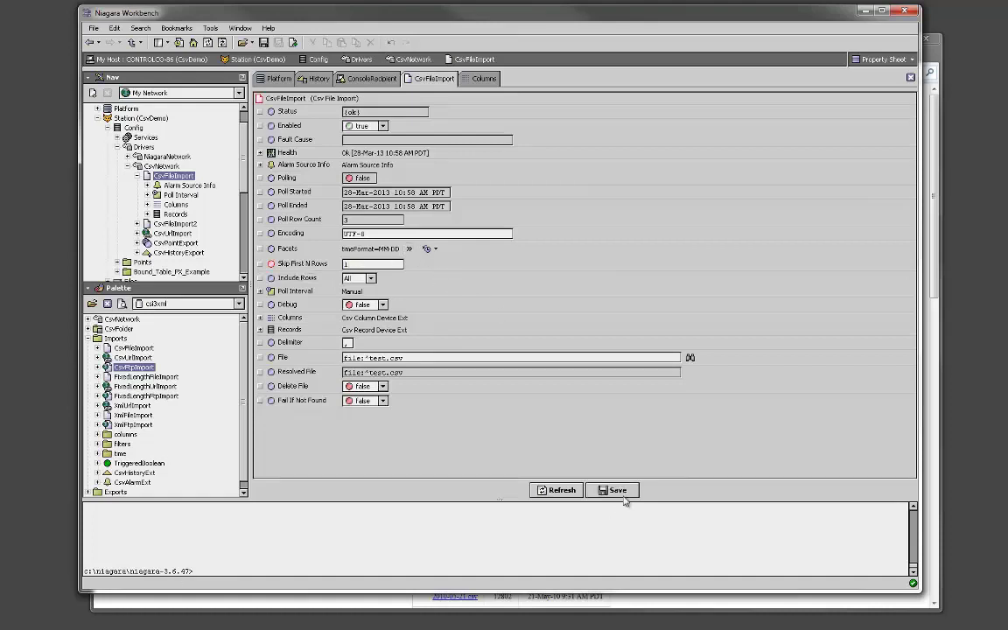
pyautogui.click(619, 492)
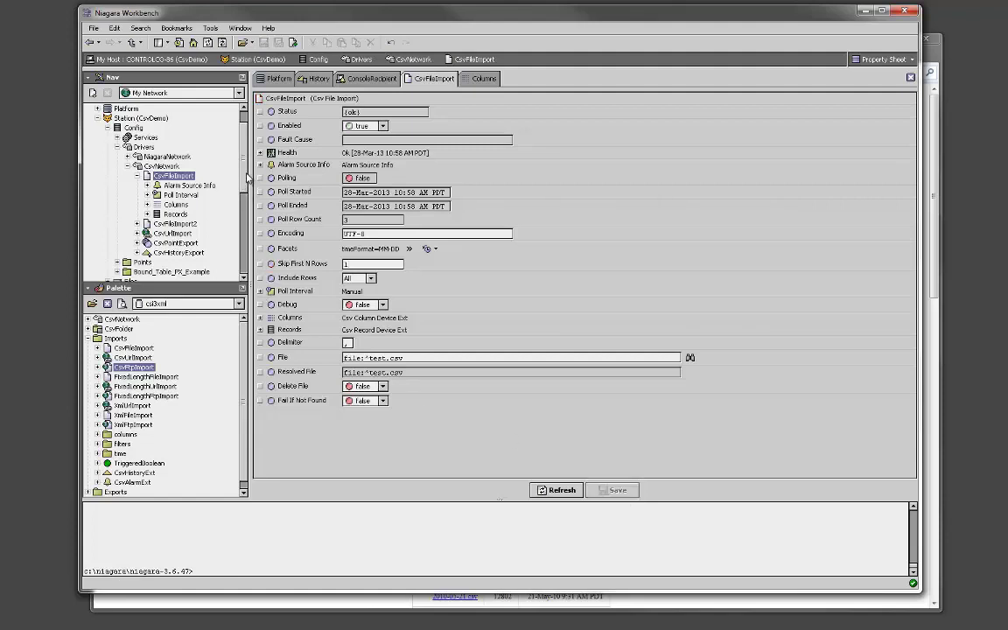
# - Examine the header and data rows of test.csv in the station's files, close it and return to the CsvFileImport properties
pyautogui.scroll(-4, 247, 177)
pyautogui.scroll(-5, 112, 212)
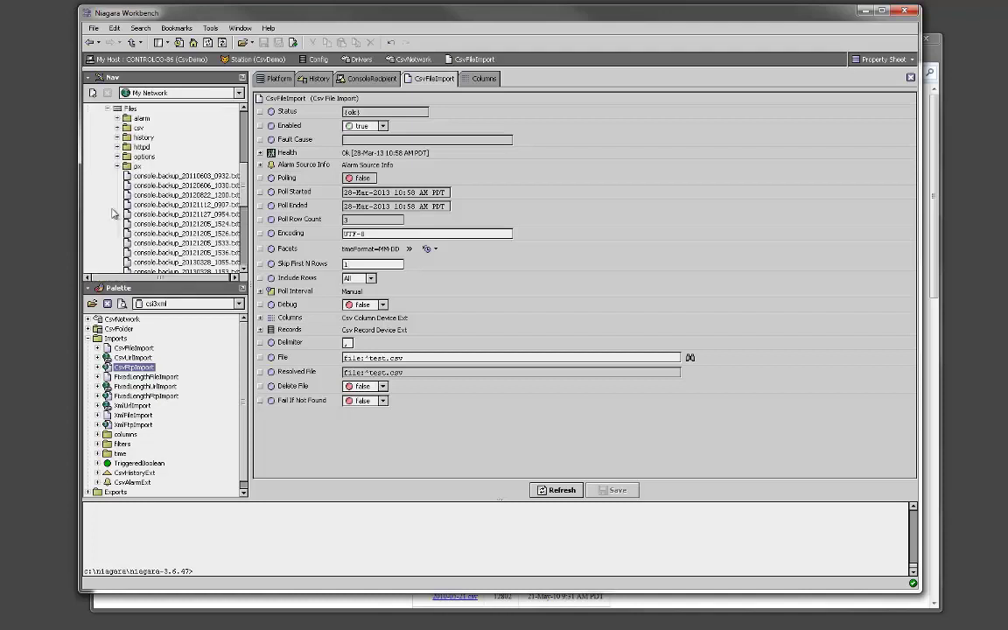
pyautogui.scroll(-3, 112, 213)
pyautogui.doubleClick(145, 176)
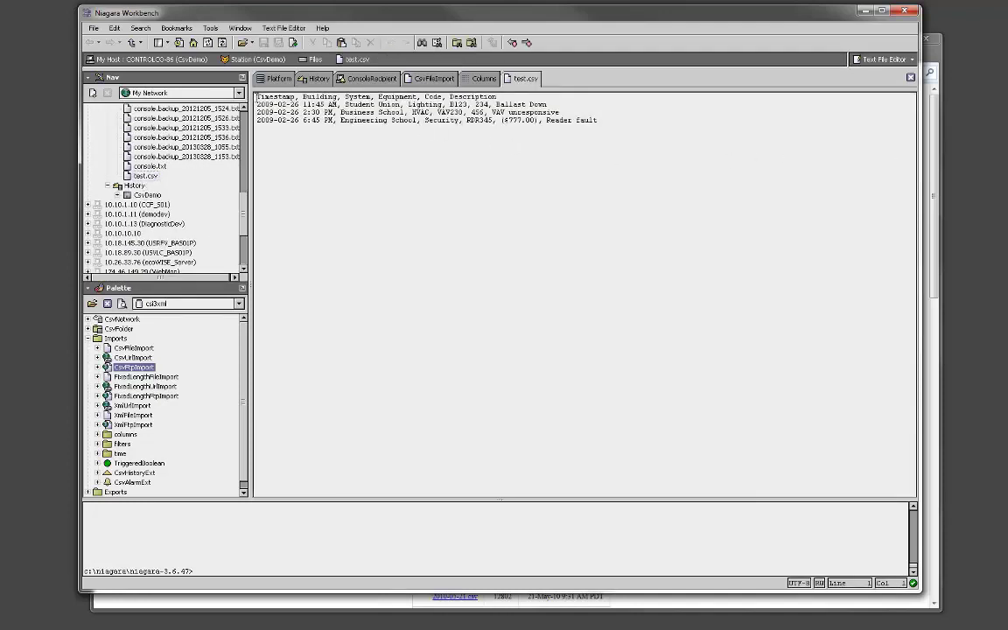
pyautogui.moveTo(257, 96); pyautogui.dragTo(678, 129)
pyautogui.click(646, 196)
pyautogui.moveTo(256, 104); pyautogui.dragTo(274, 123)
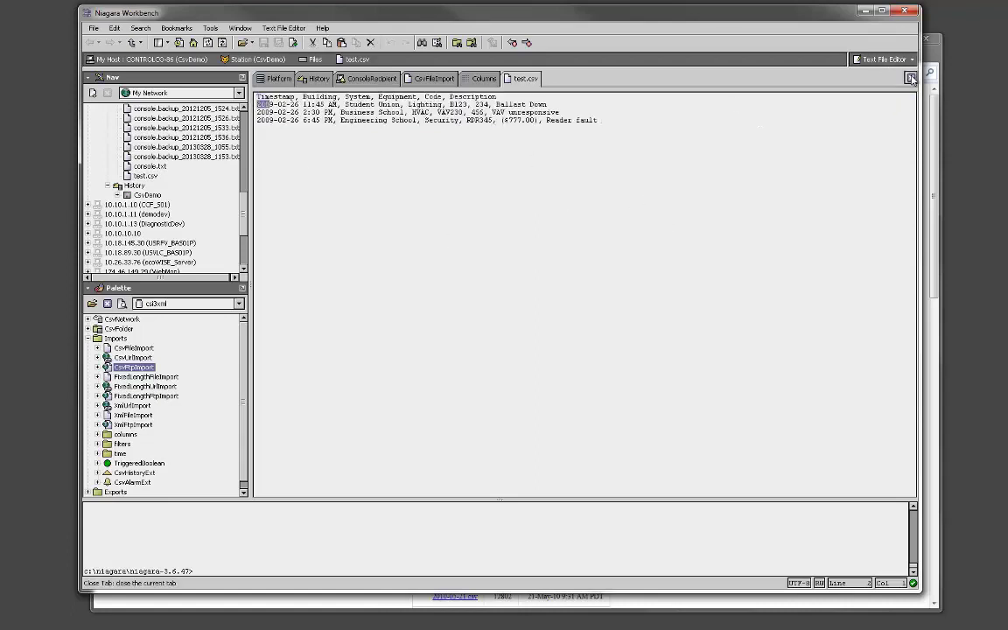
pyautogui.hotkey('ctrl', 'w')
pyautogui.click(433, 80)
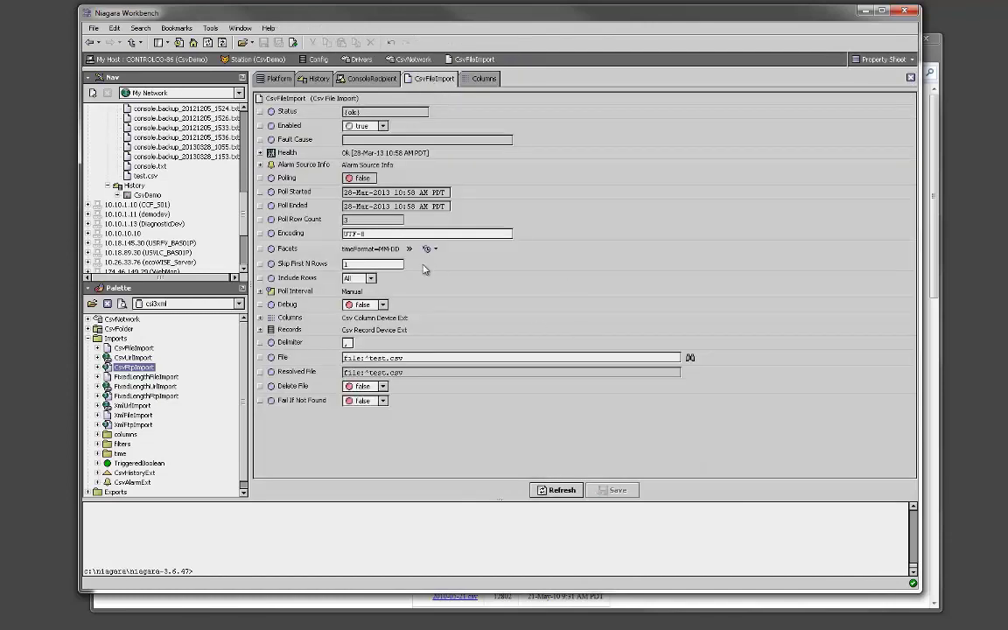
# - Expand Records and its Source in the CsvFileImport properties to view the record fields
pyautogui.click(260, 329)
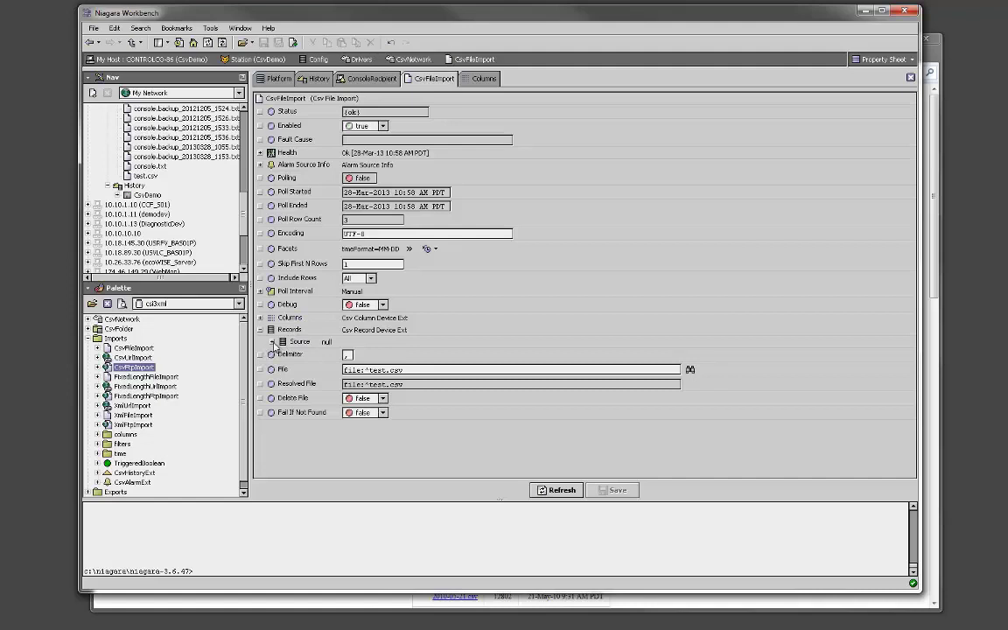
pyautogui.doubleClick(324, 341)
pyautogui.scroll(-1, 320, 306)
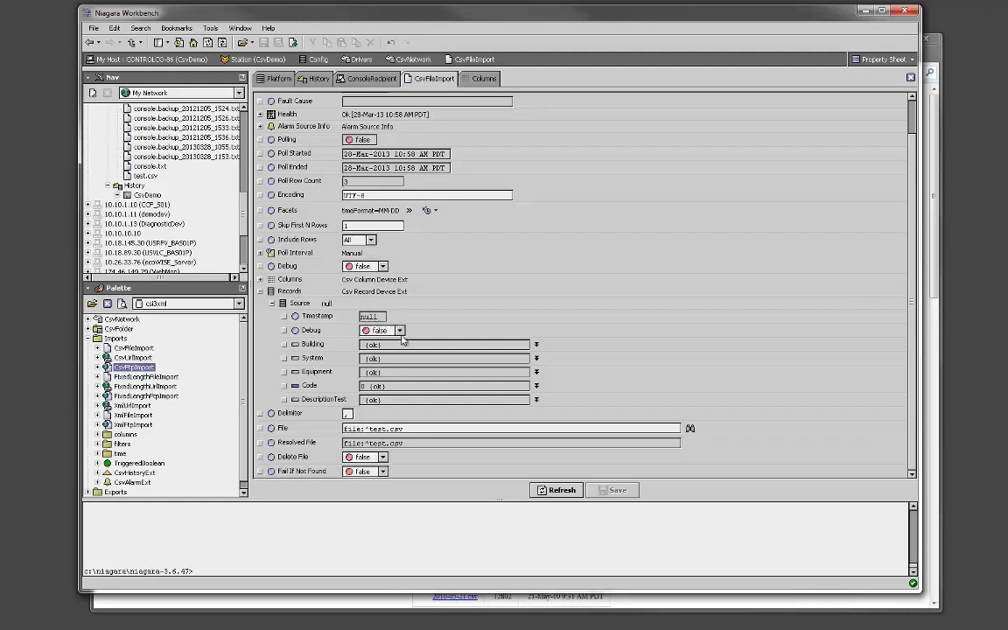
# - Open the record Source of CsvFileImport and run Trend All to add history extensions for all its fields
pyautogui.click(297, 304)
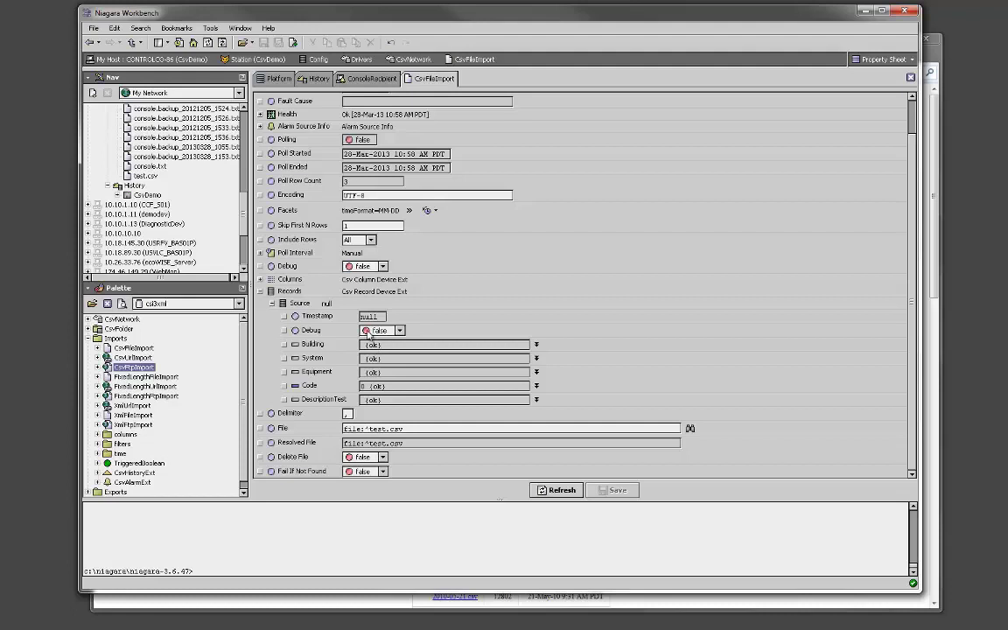
pyautogui.doubleClick(297, 304)
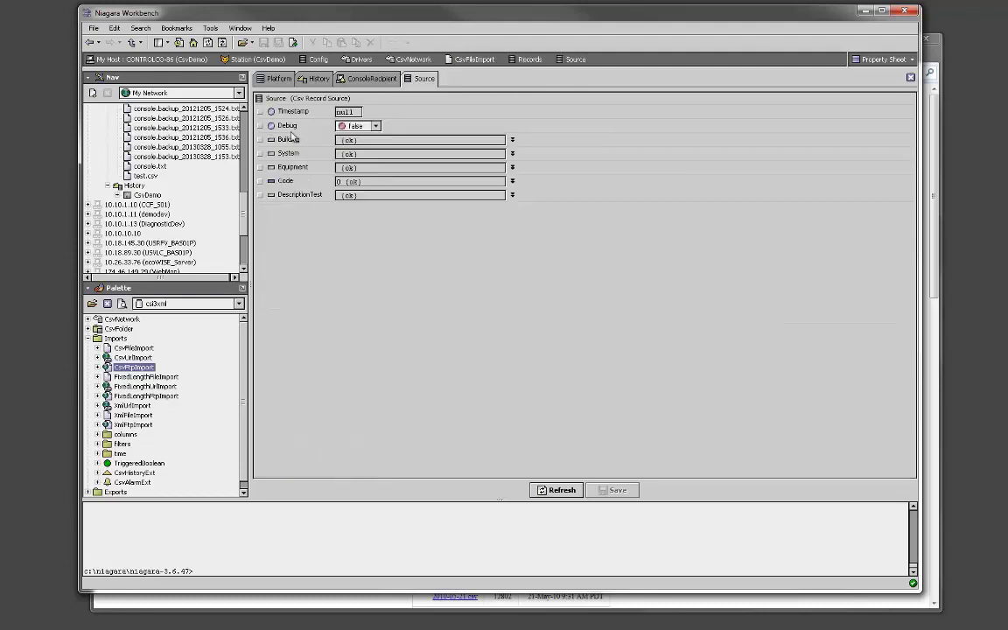
pyautogui.rightClick(278, 100)
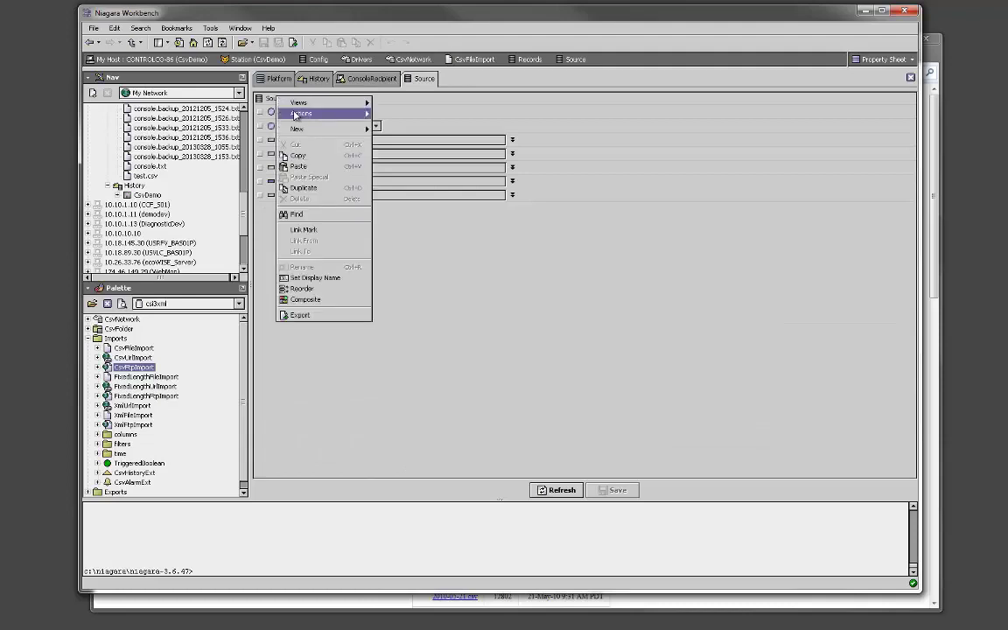
pyautogui.moveTo(296, 115)
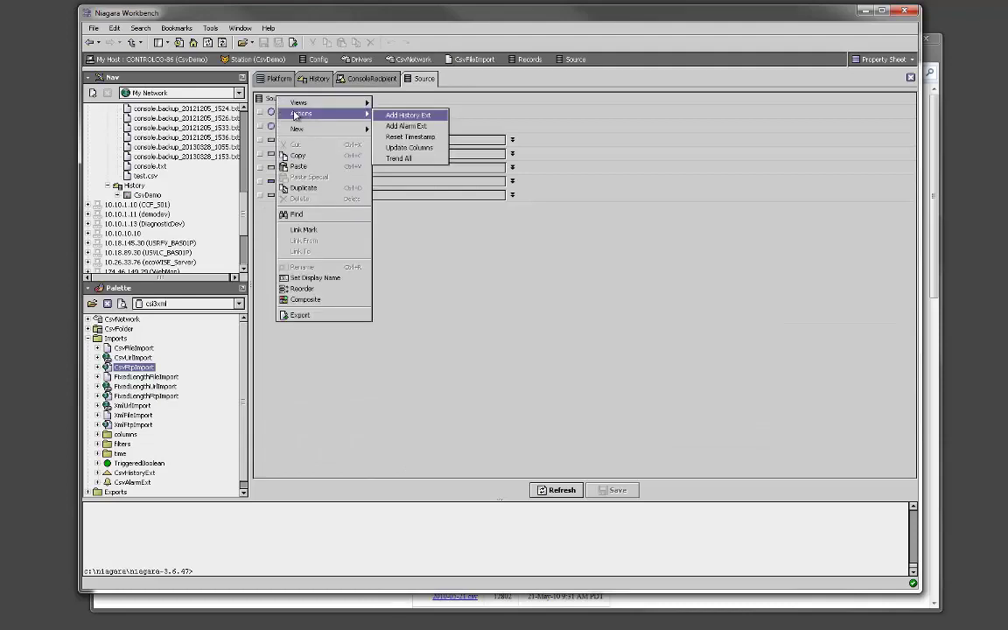
pyautogui.click(399, 159)
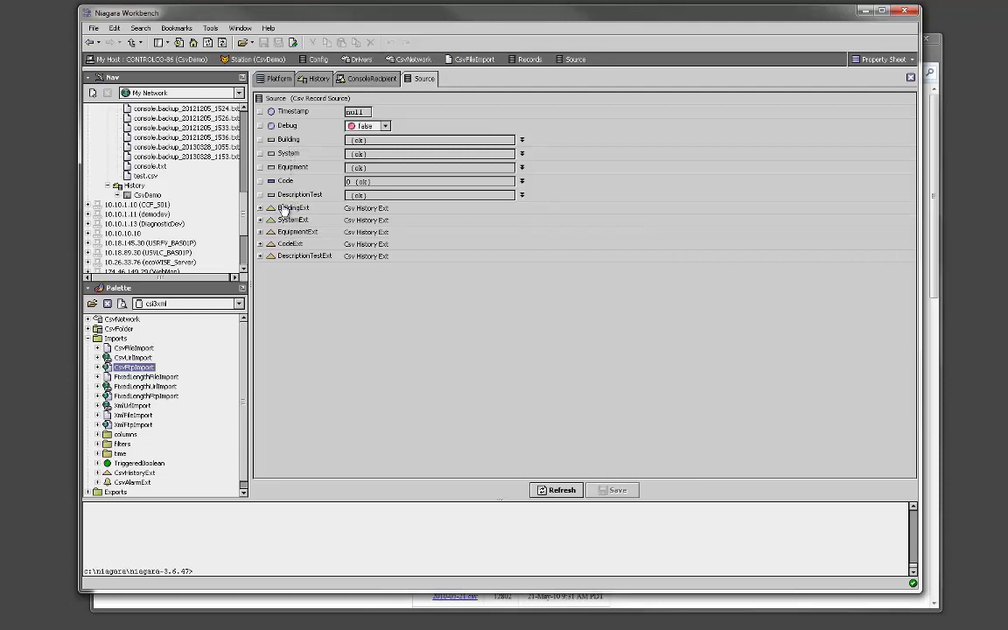
# - Expand the BuildingExt history extension, set Enabled to true and save
pyautogui.click(260, 207)
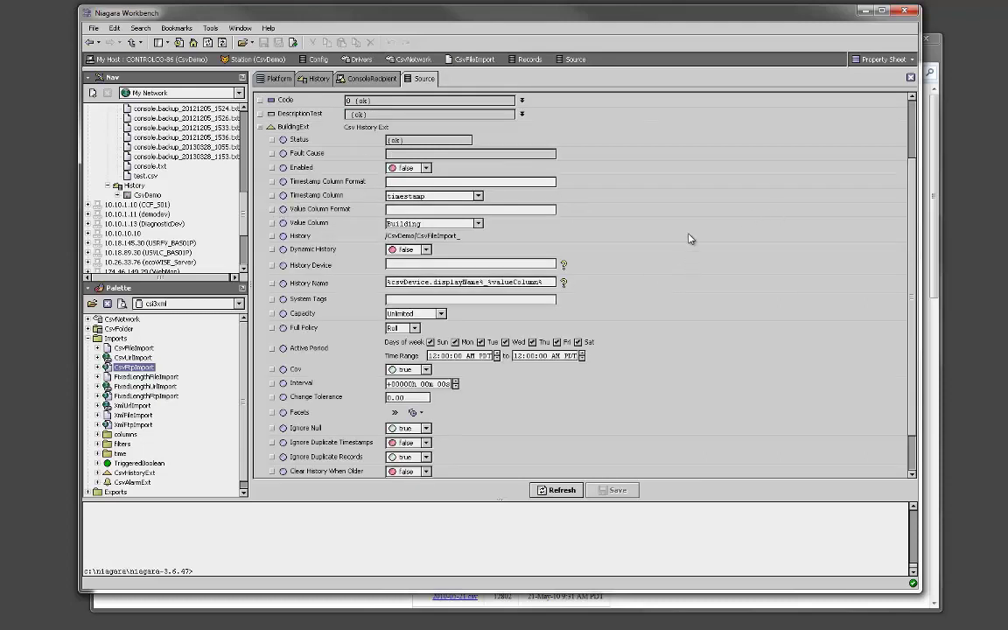
pyautogui.scroll(-1, 733, 277)
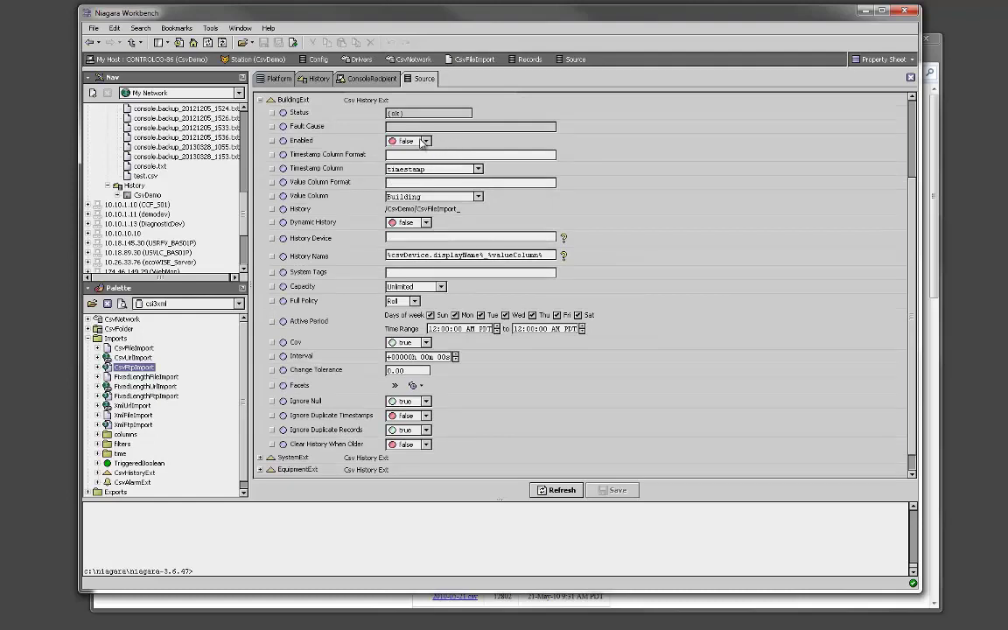
pyautogui.click(425, 141)
pyautogui.click(404, 153)
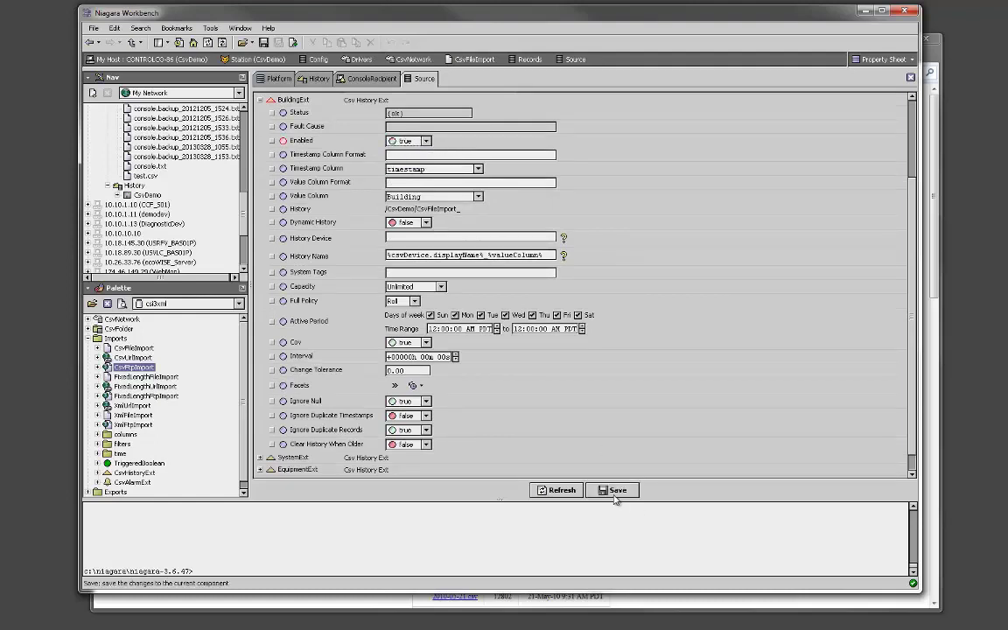
pyautogui.click(610, 491)
# - Examine BuildingExt's Timestamp Column and History Name format, and locate the CsvDemo device among the station's histories
pyautogui.scroll(1, 710, 228)
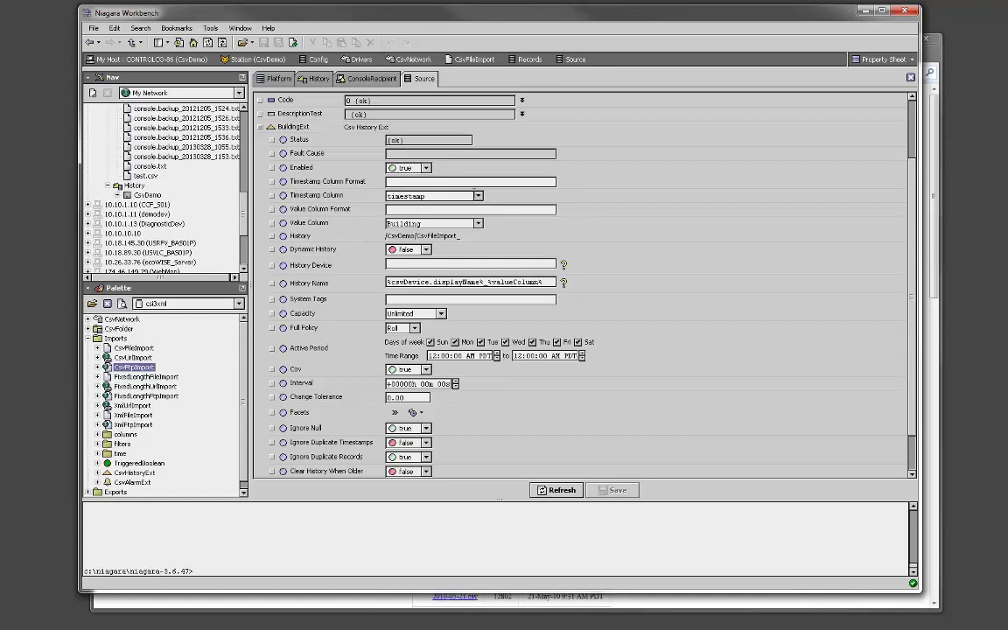
pyautogui.click(479, 196)
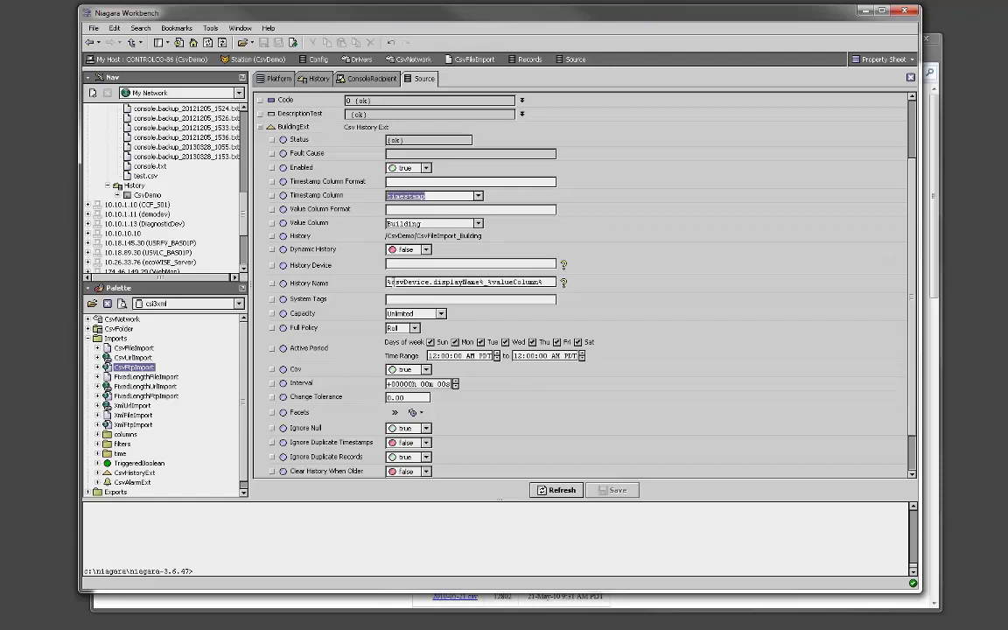
pyautogui.click(133, 186)
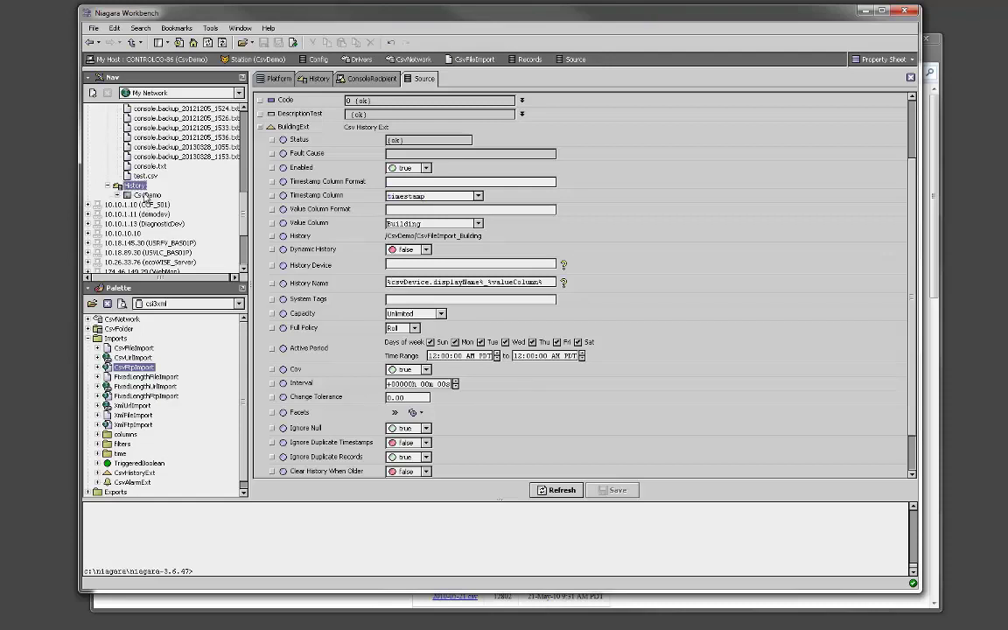
pyautogui.click(144, 196)
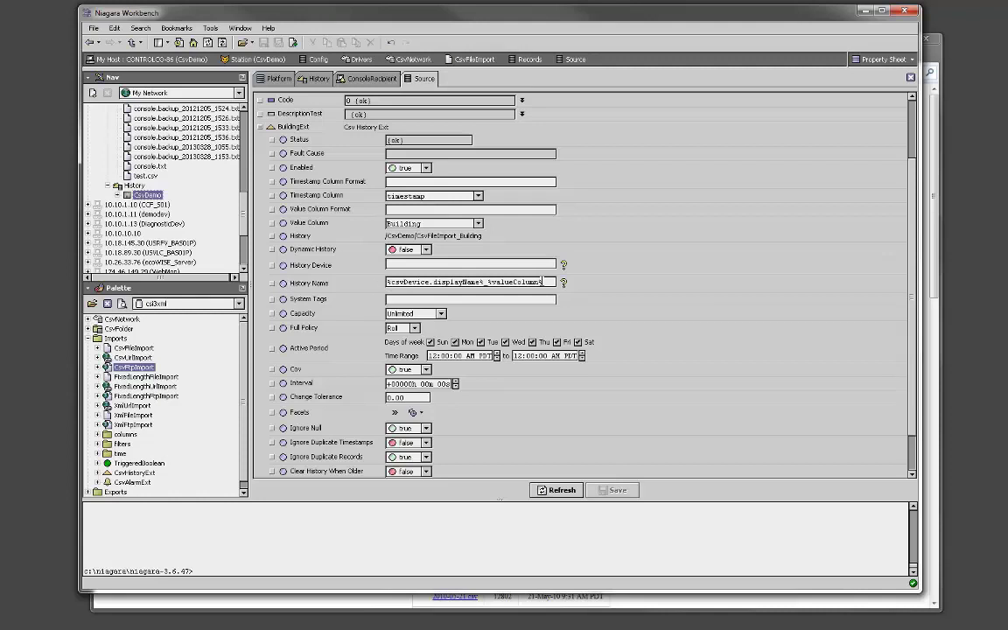
pyautogui.moveTo(545, 281); pyautogui.dragTo(405, 255)
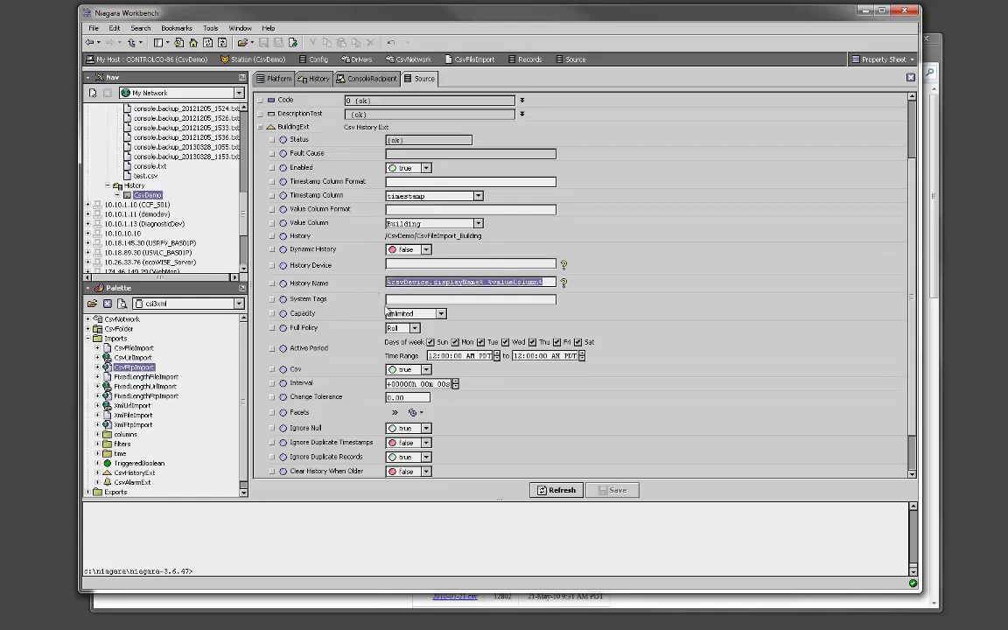
# - Try Dynamic History as true on BuildingExt, set it back to false and save
pyautogui.click(398, 249)
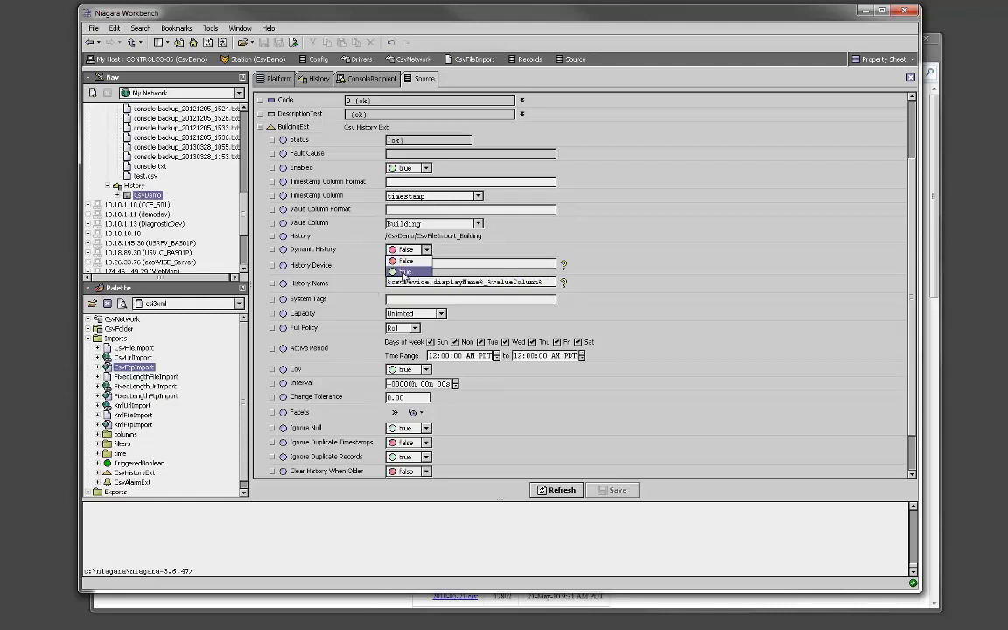
pyautogui.click(404, 272)
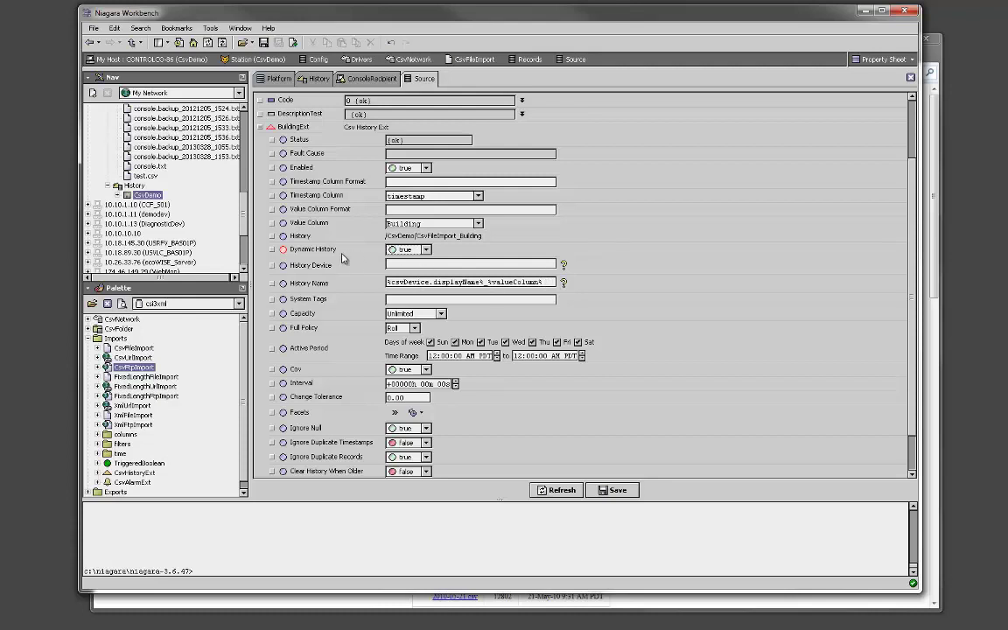
pyautogui.click(405, 250)
pyautogui.click(406, 260)
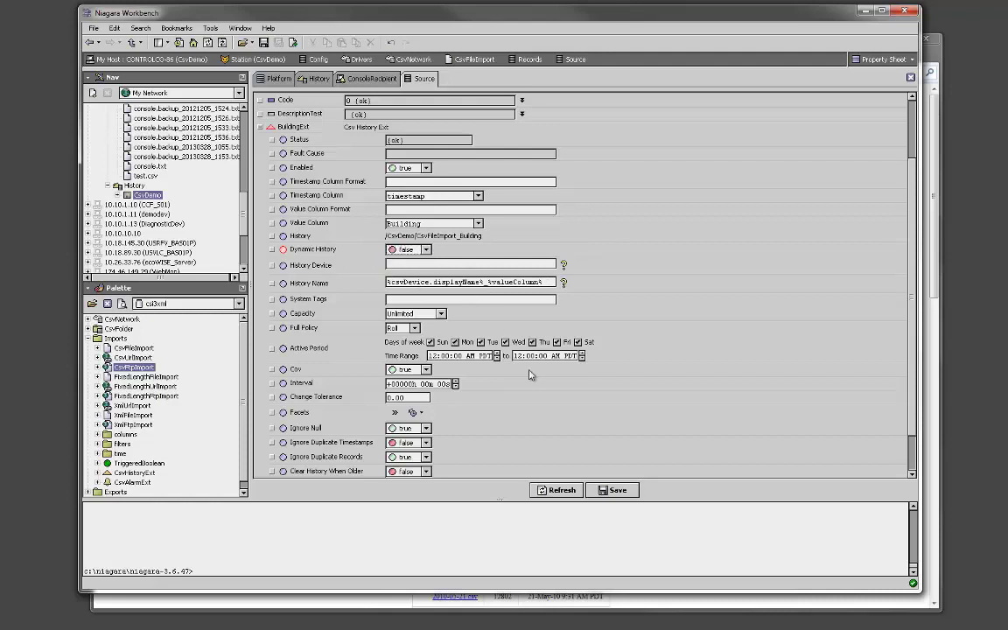
pyautogui.click(611, 489)
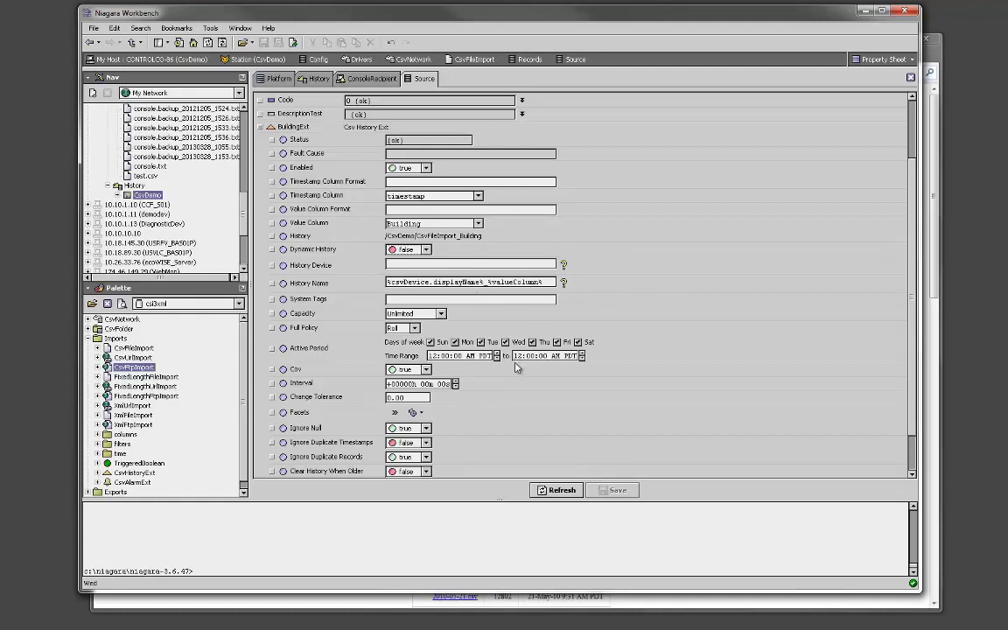
# - Review the remaining BuildingExt settings, from Active Period and Cov to the duplicate-handling and Clear History When Older options
pyautogui.scroll(-1, 525, 366)
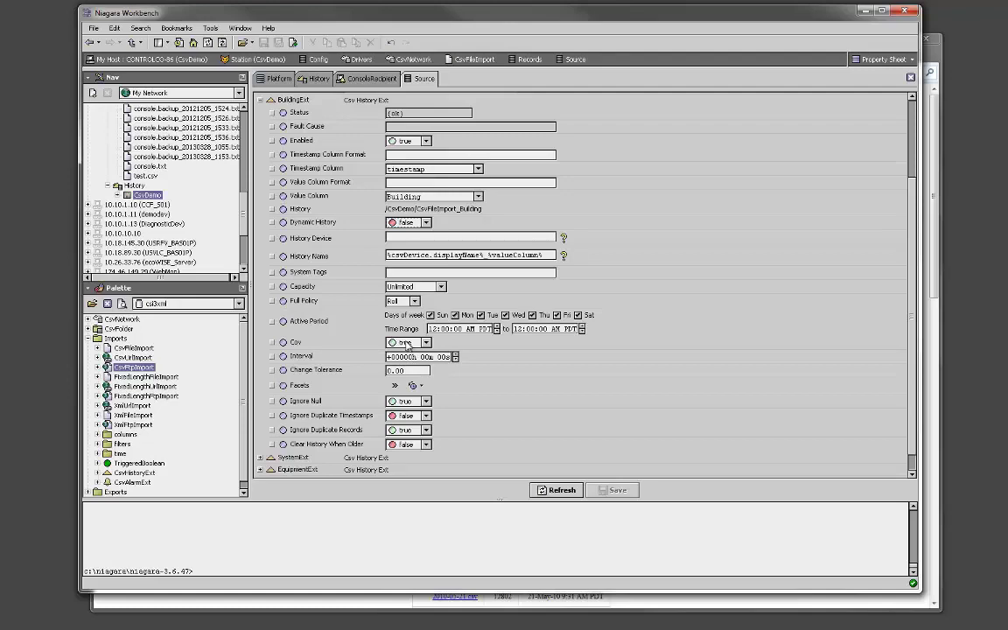
pyautogui.scroll(3, 403, 284)
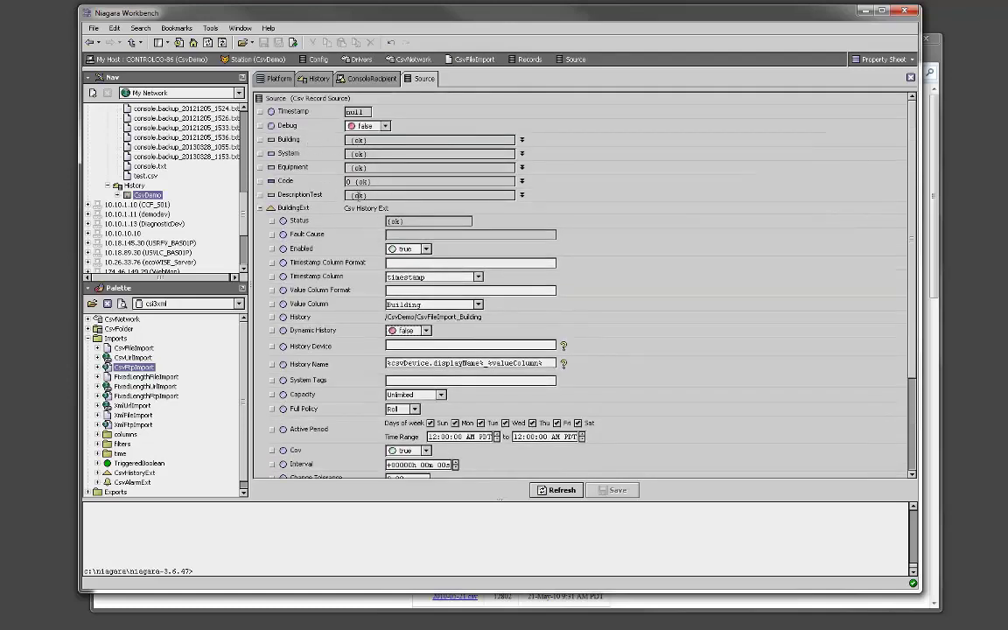
pyautogui.scroll(-5, 428, 229)
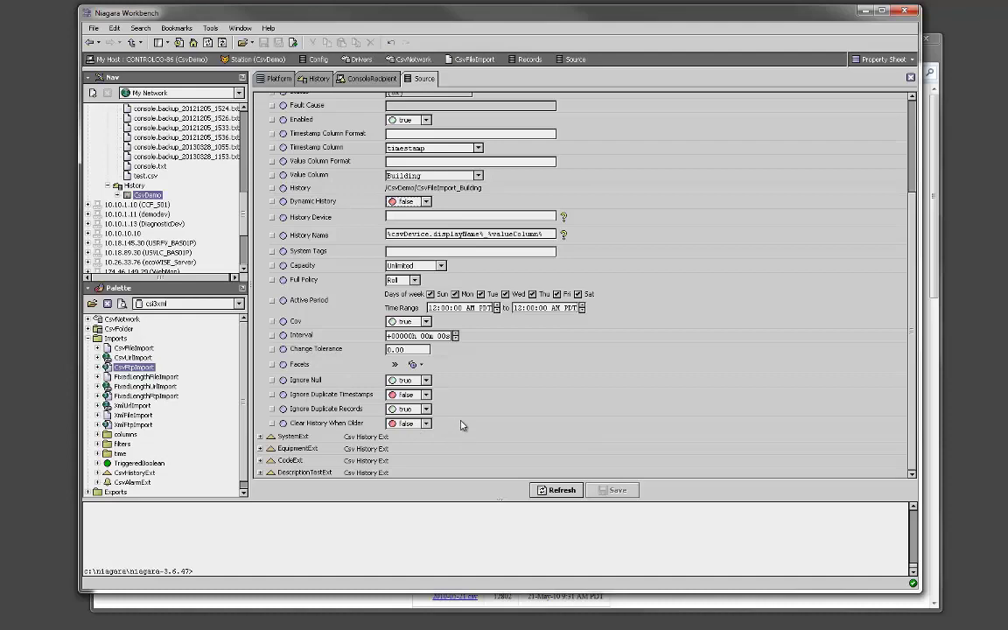
pyautogui.scroll(1, 521, 378)
pyautogui.scroll(4, 473, 339)
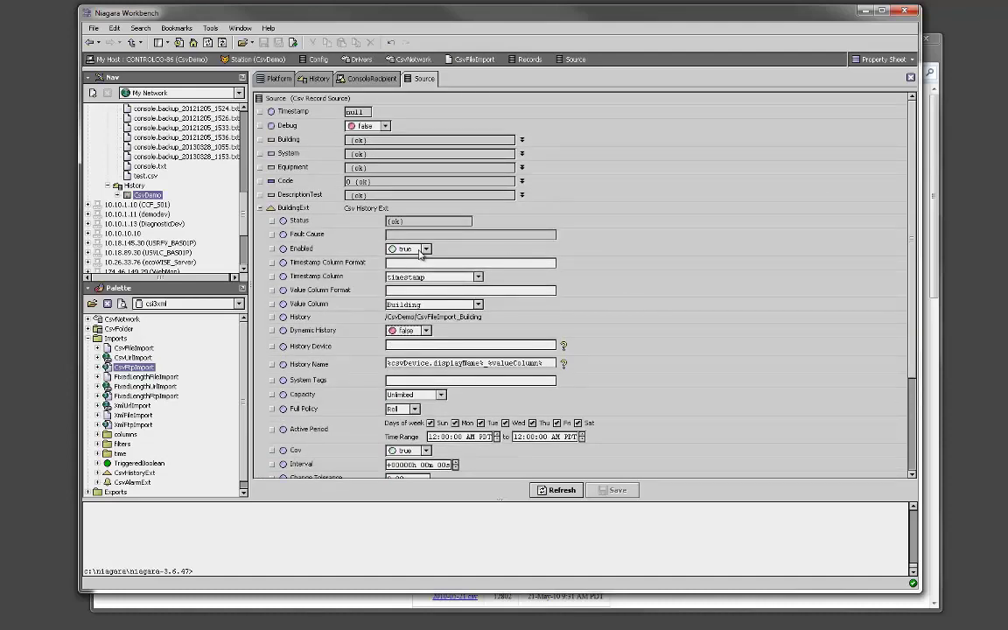
# - Reopen the CsvFileImport properties from CsvNetwork in the station tree and poll the import
pyautogui.scroll(7, 223, 191)
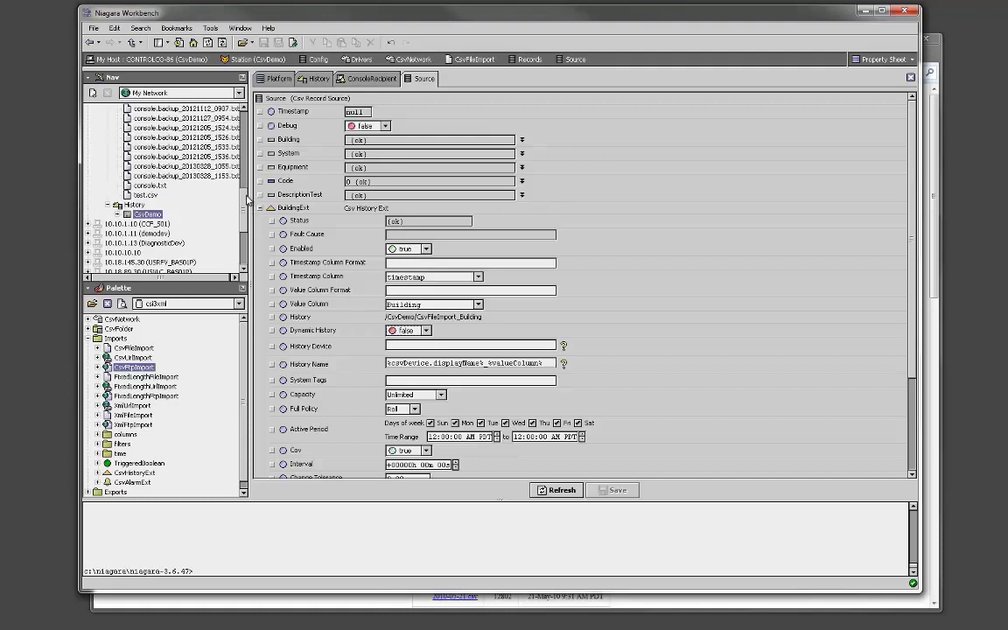
pyautogui.moveTo(246, 174); pyautogui.dragTo(246, 149)
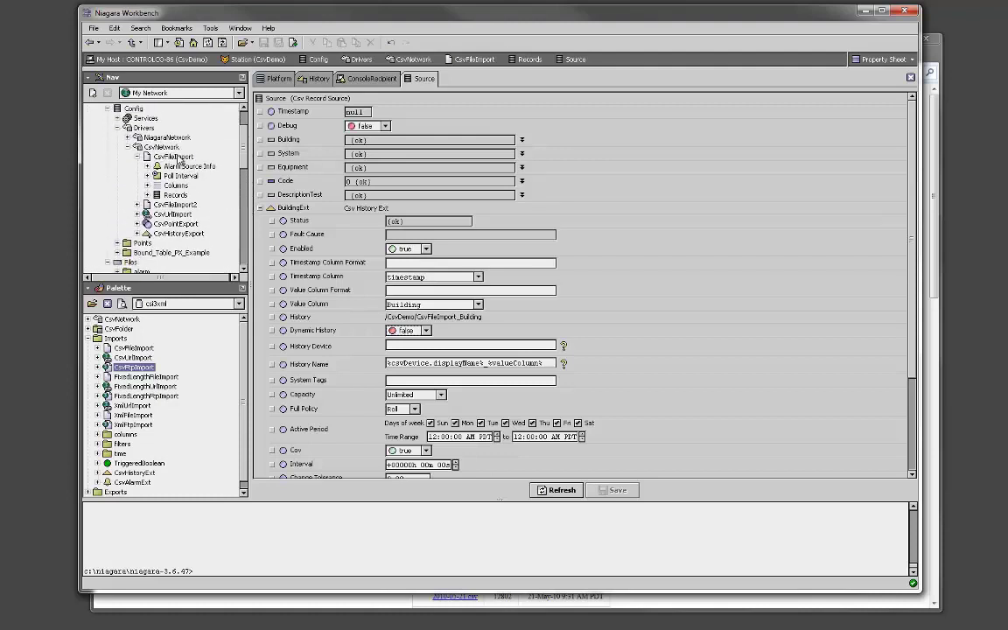
pyautogui.doubleClick(168, 155)
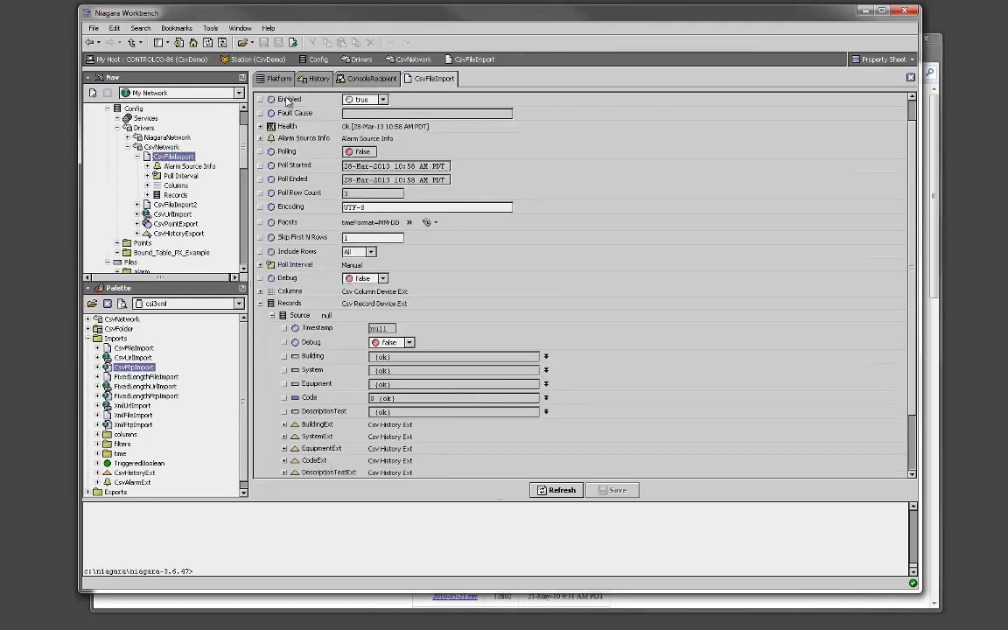
pyautogui.scroll(1, 332, 184)
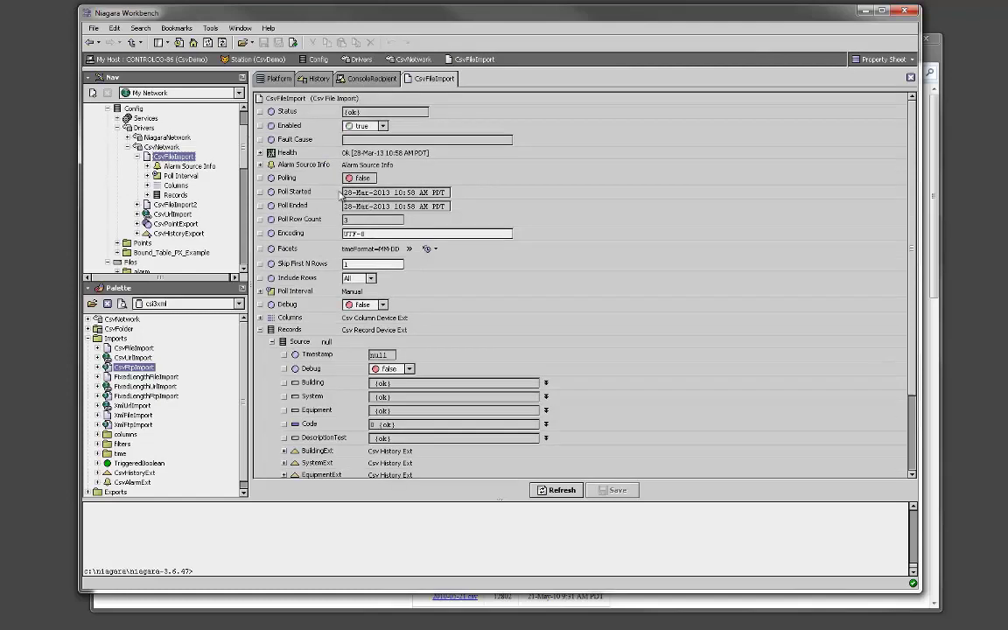
pyautogui.rightClick(295, 99)
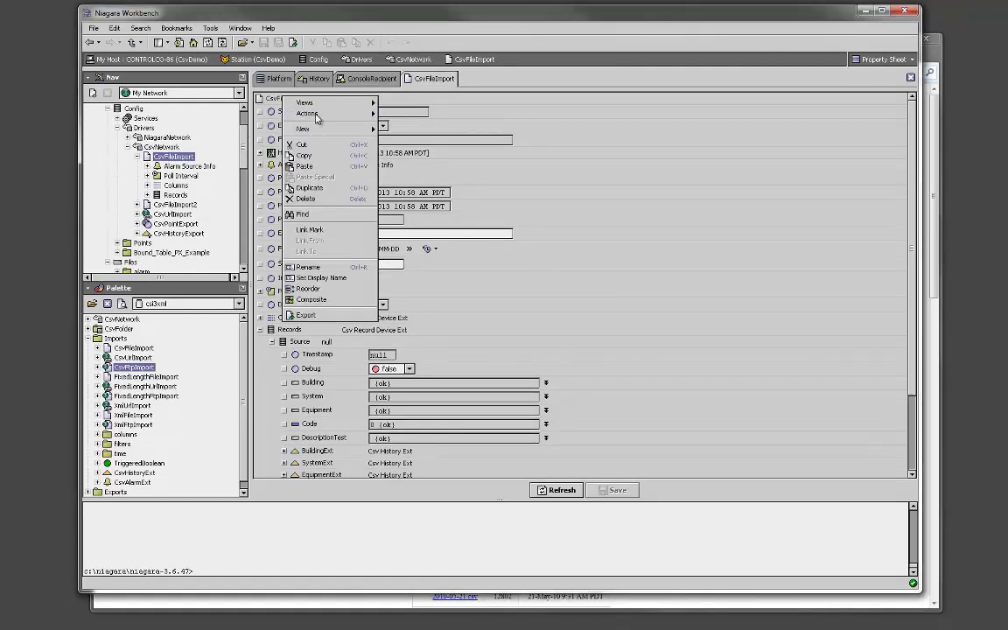
pyautogui.moveTo(361, 114)
pyautogui.click(396, 138)
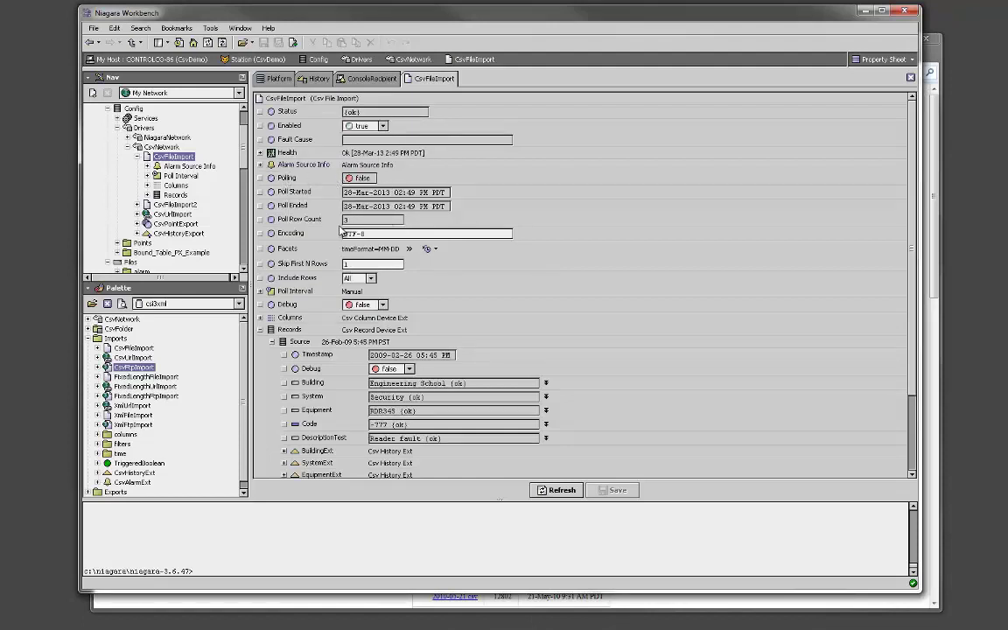
# - Review the polled record source, expand CsvDemo under the station's History and open the CsvFileImport_Building history table
pyautogui.scroll(-3, 426, 387)
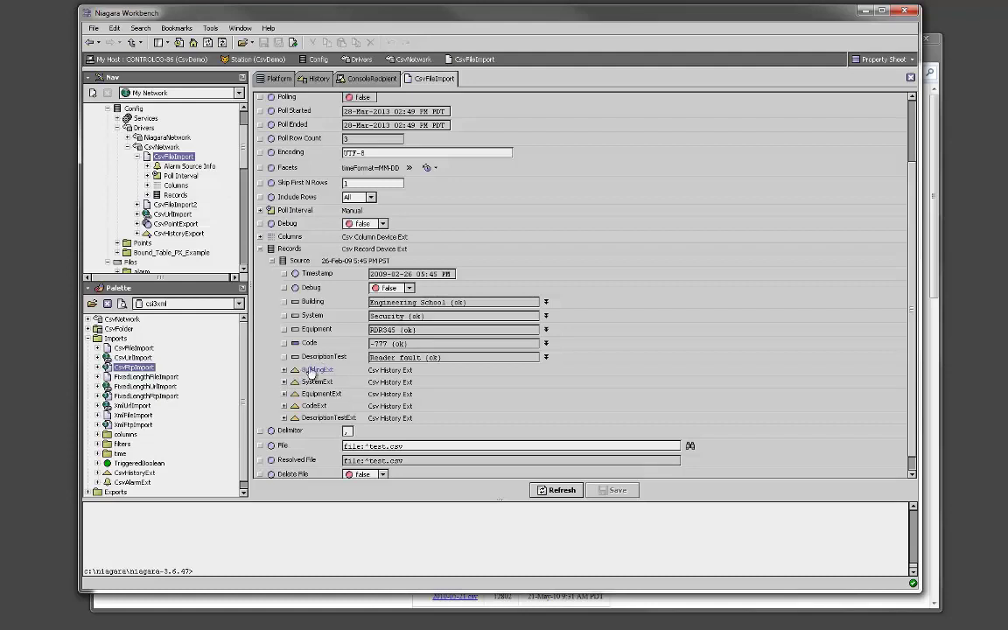
pyautogui.scroll(-5, 227, 166)
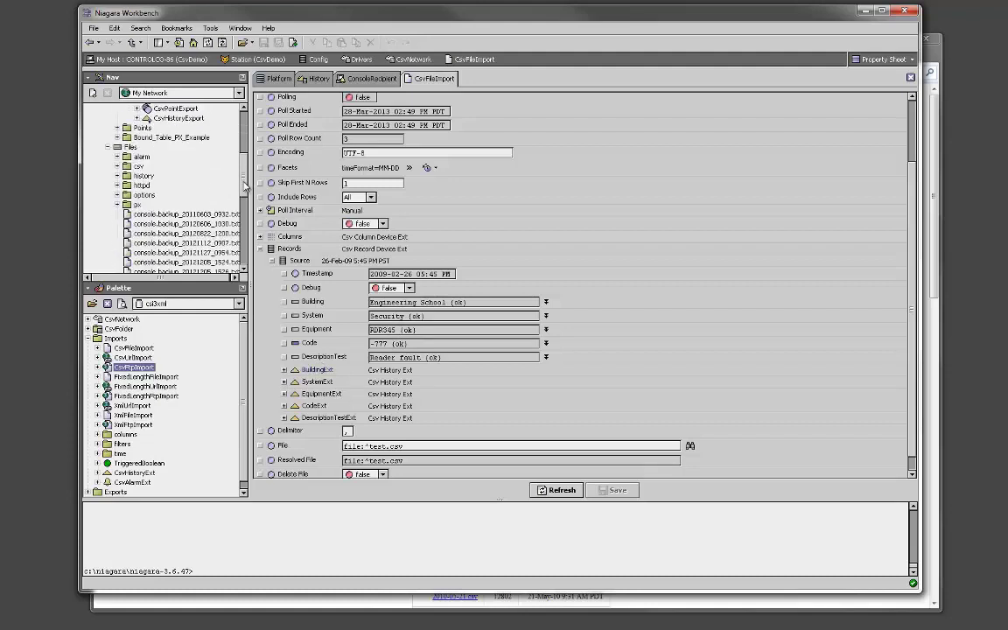
pyautogui.scroll(1, 219, 175)
pyautogui.click(108, 139)
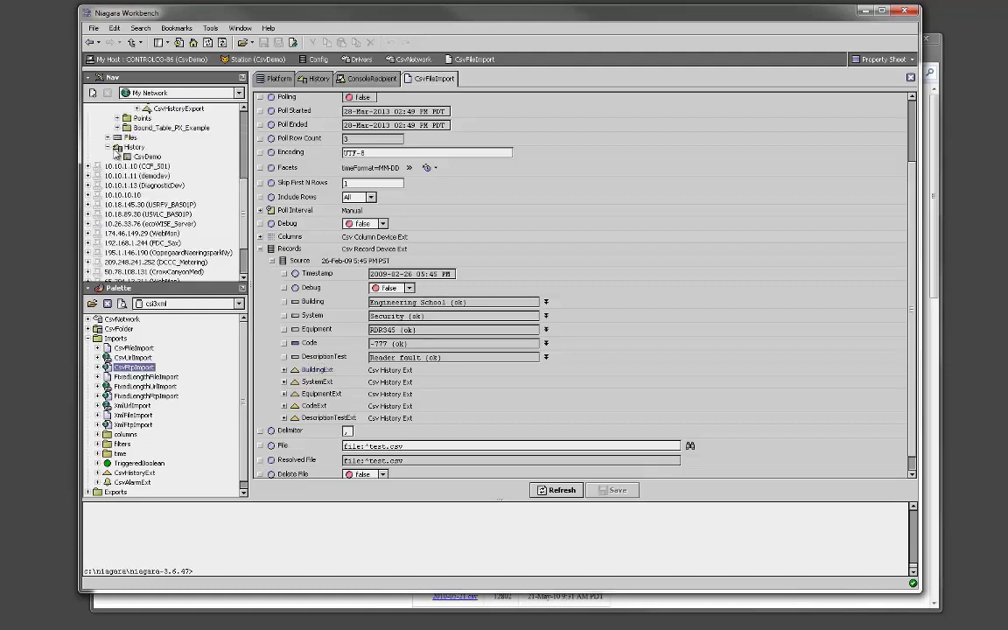
pyautogui.click(117, 157)
pyautogui.click(166, 188)
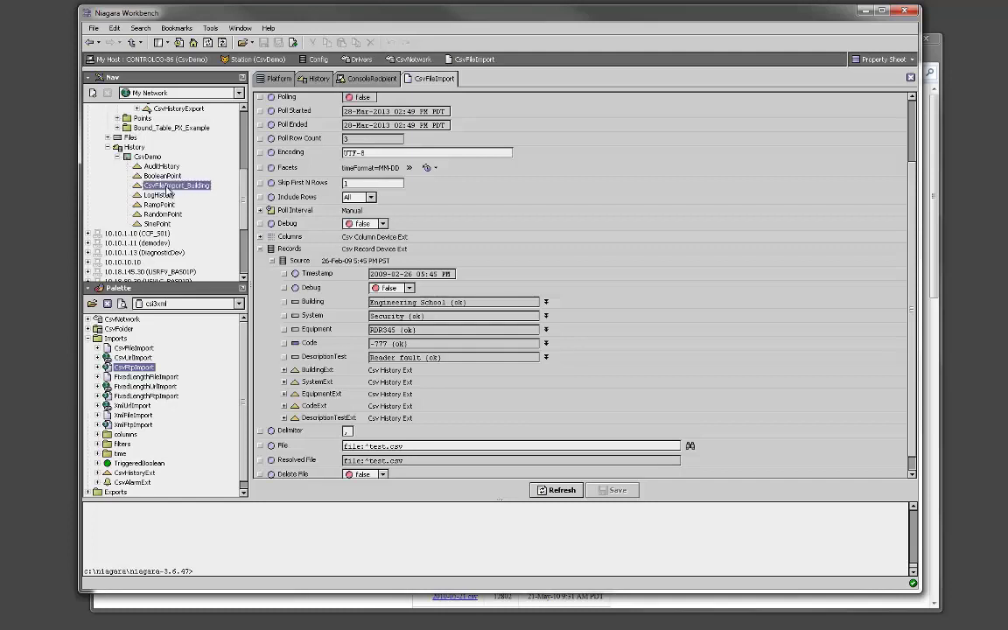
pyautogui.doubleClick(169, 187)
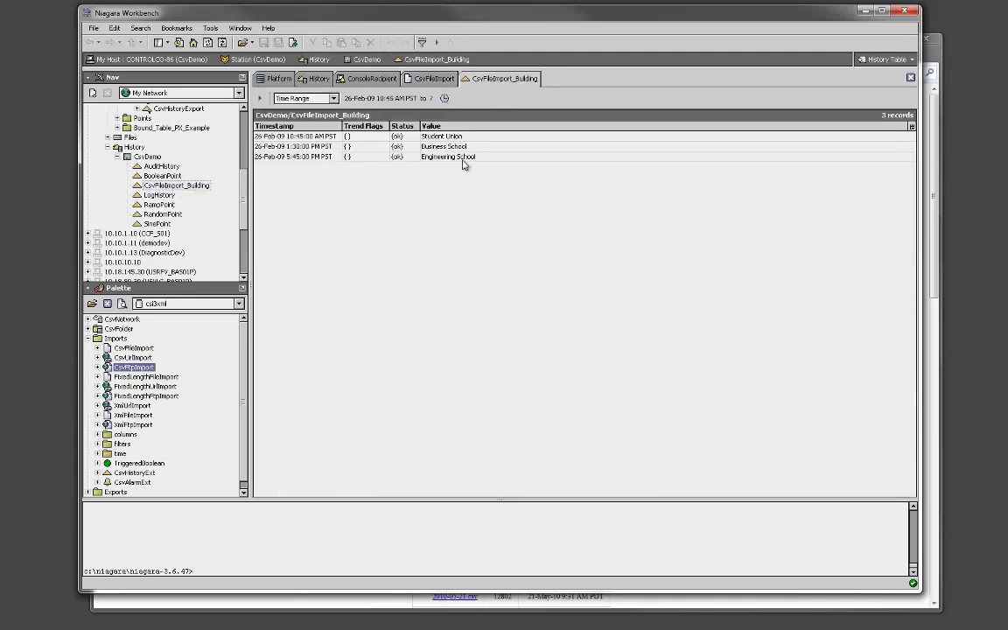
# - Return to the CsvFileImport properties and collapse the Source and Records sections
pyautogui.click(431, 79)
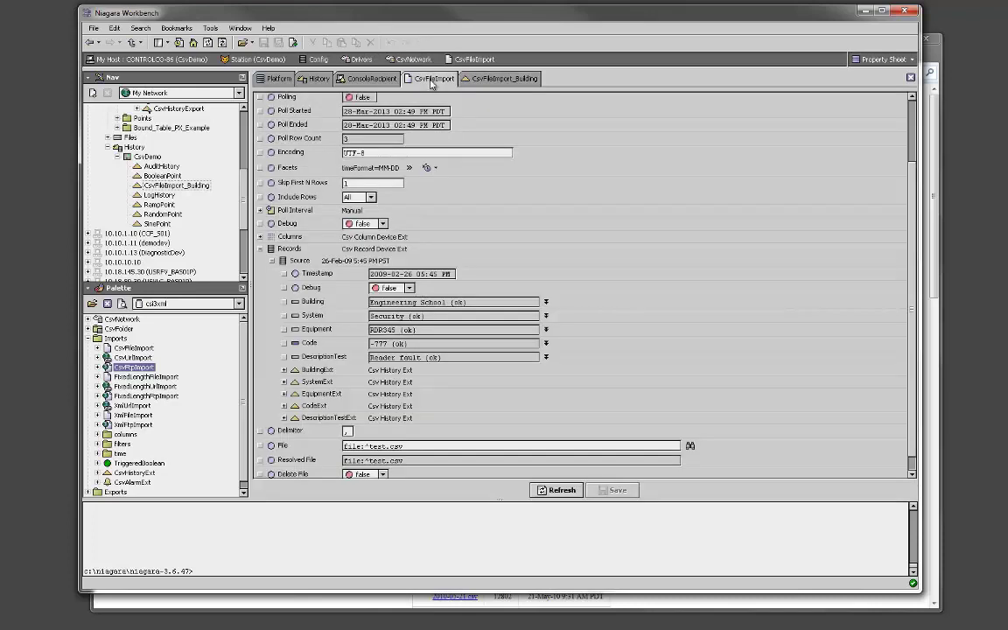
pyautogui.click(272, 260)
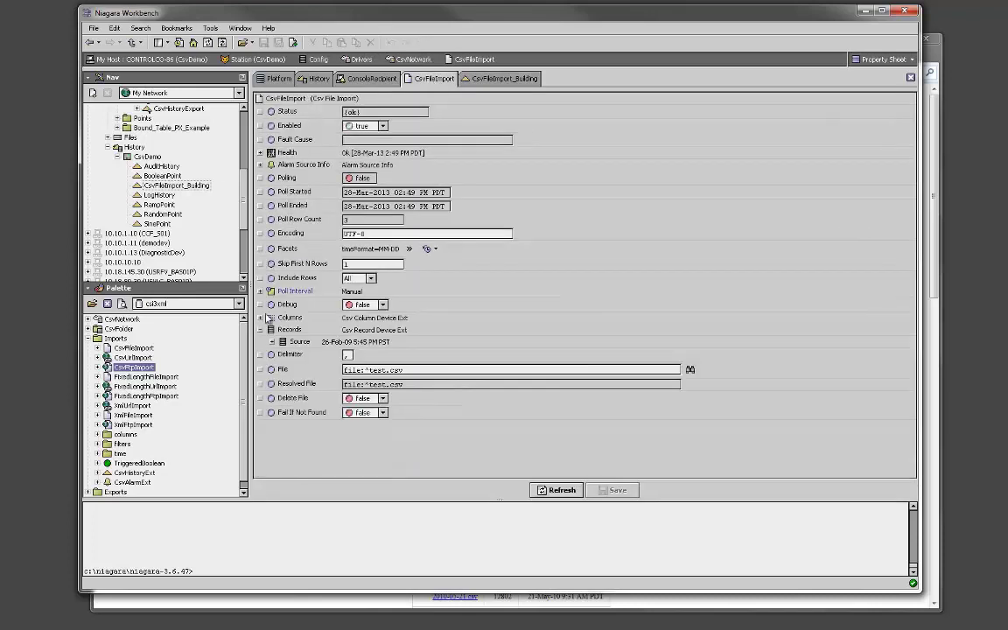
pyautogui.click(259, 329)
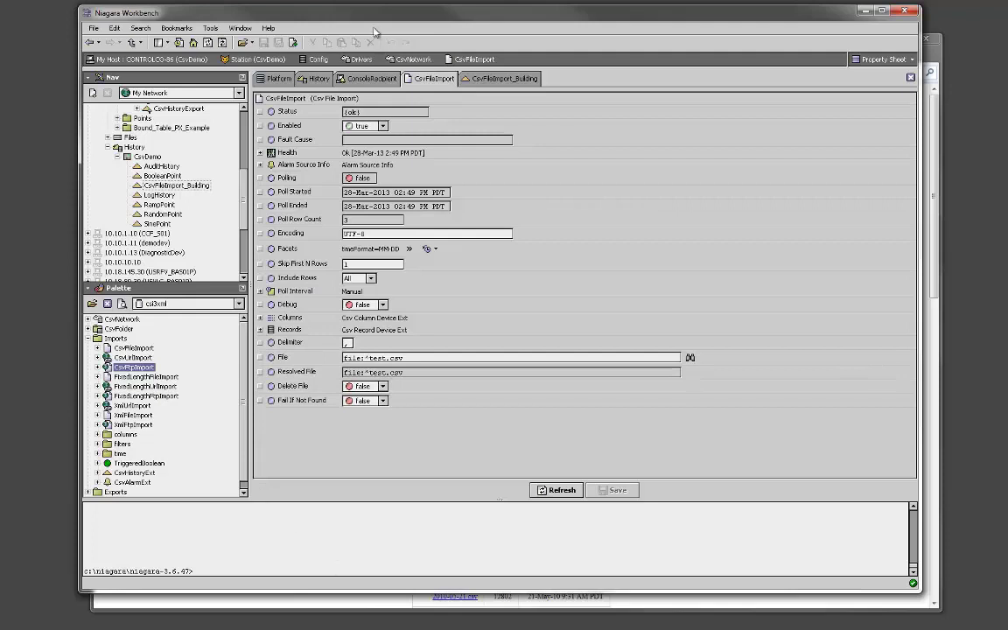
# - Collapse CsvFileImport in the station tree, expand CsvFileImport2 and open the wire sheet of its Records
pyautogui.scroll(4, 188, 147)
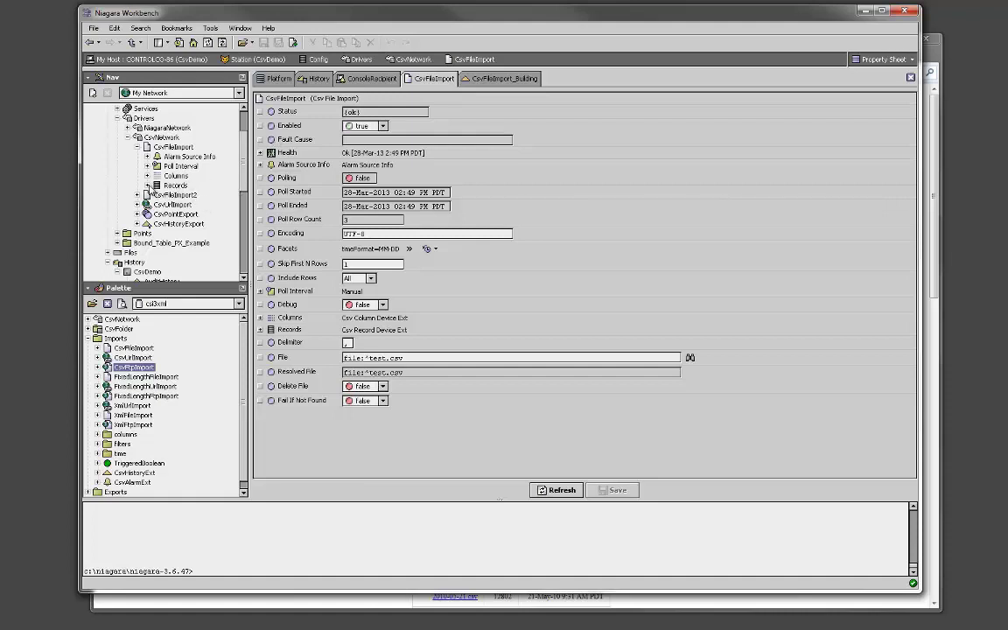
pyautogui.click(137, 147)
pyautogui.click(138, 157)
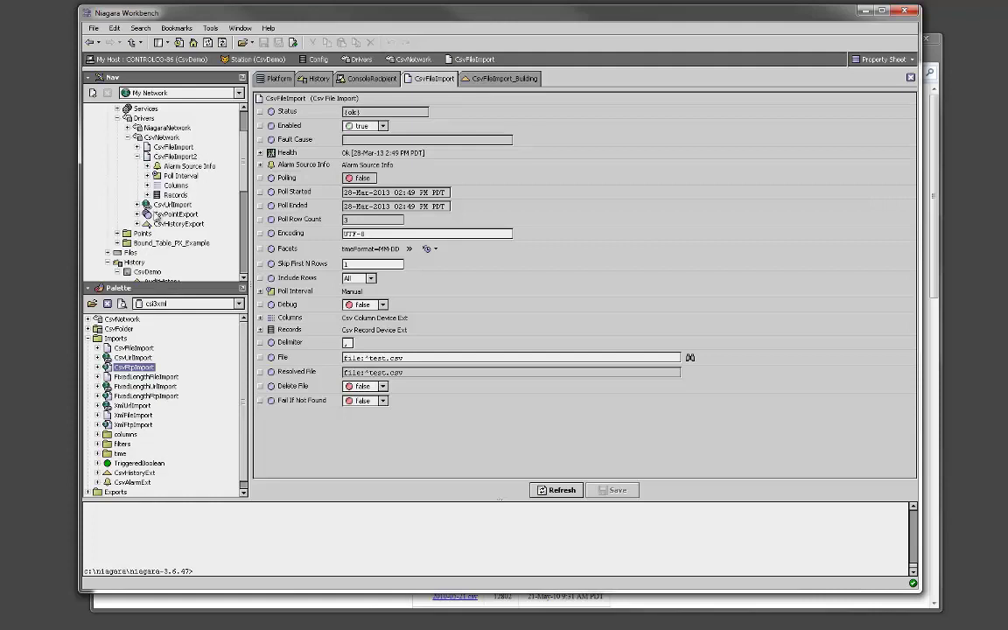
pyautogui.click(491, 78)
pyautogui.click(147, 195)
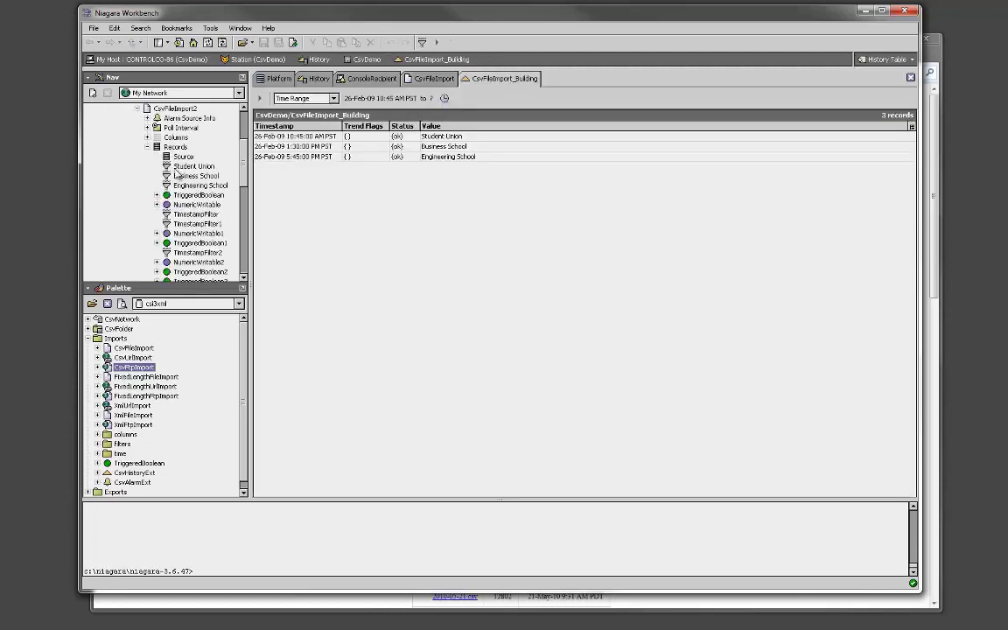
pyautogui.doubleClick(167, 146)
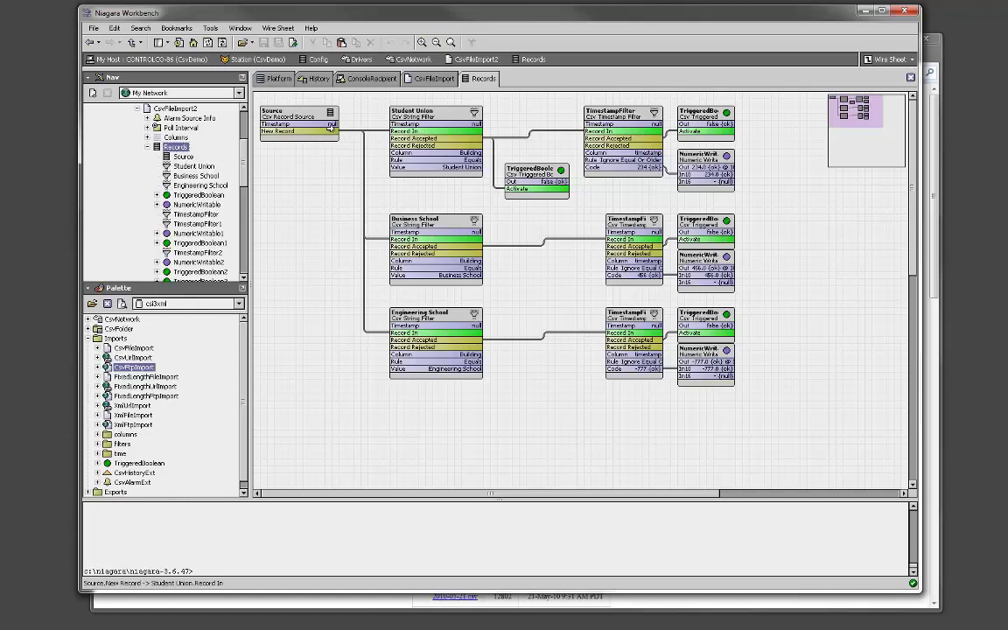
# - Trace the link from Source to the Student Union filter, review the filter's column, rule and value properties, and return to the wire sheet
pyautogui.moveTo(340, 132); pyautogui.dragTo(385, 130)
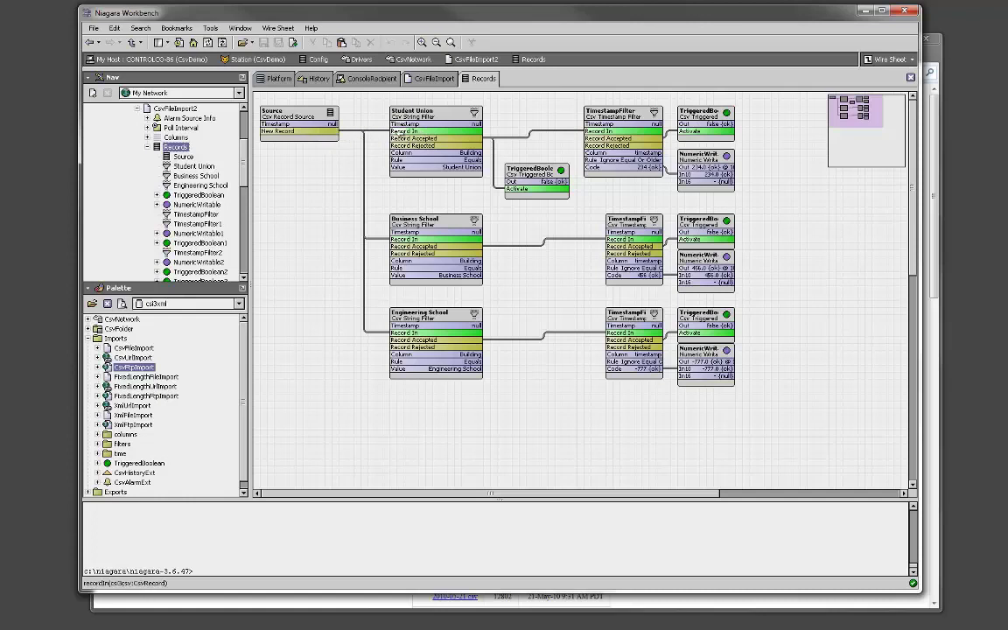
pyautogui.click(389, 111)
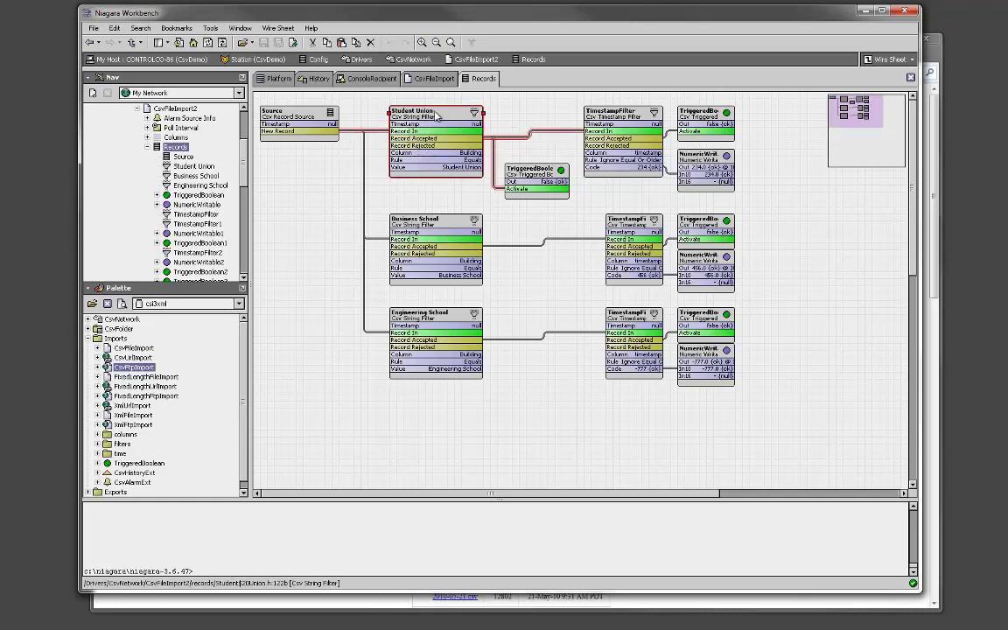
pyautogui.doubleClick(431, 117)
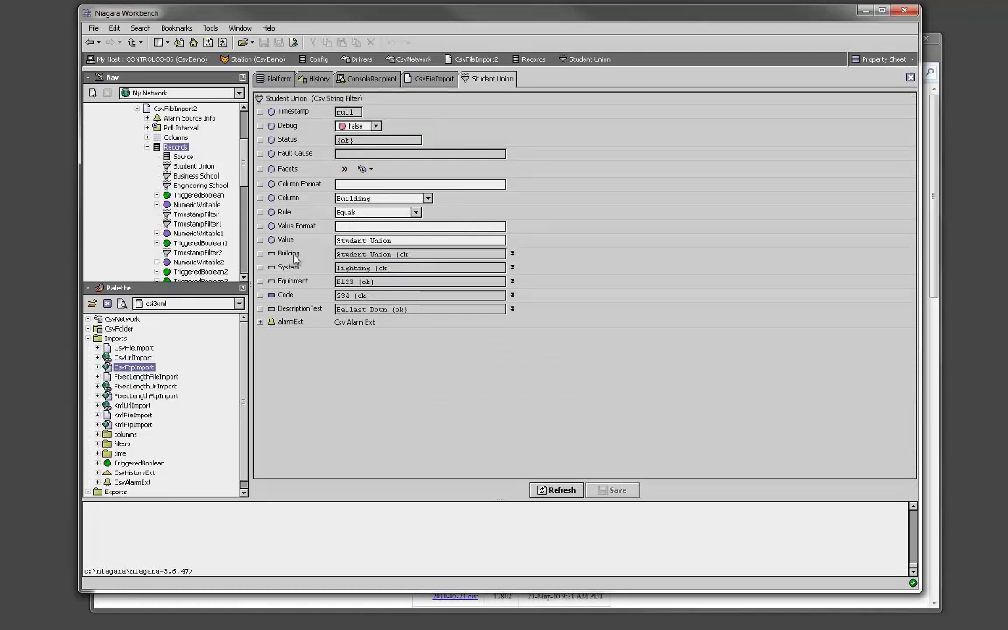
pyautogui.click(90, 42)
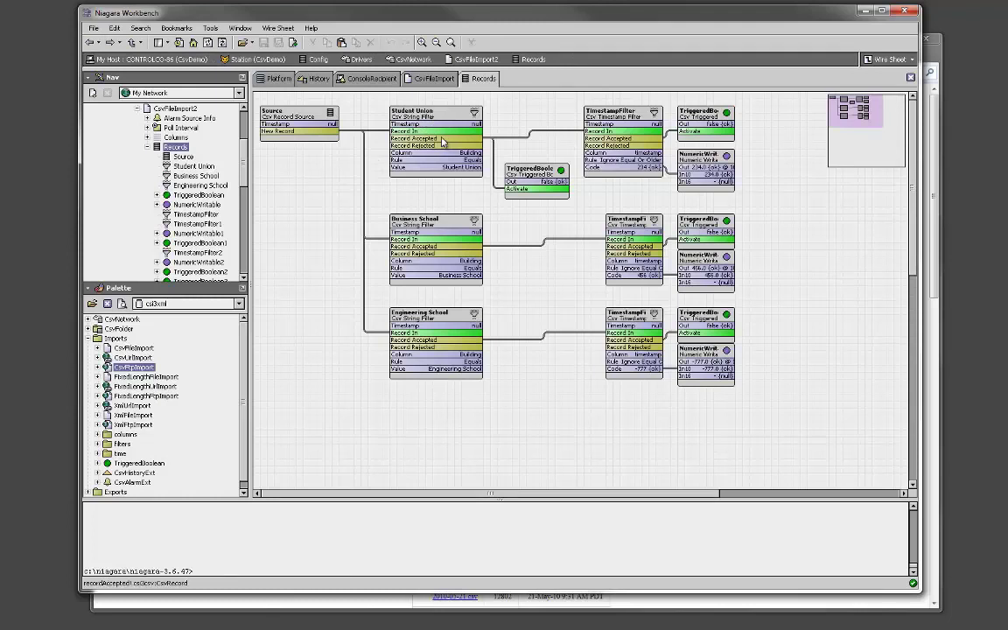
pyautogui.doubleClick(394, 109)
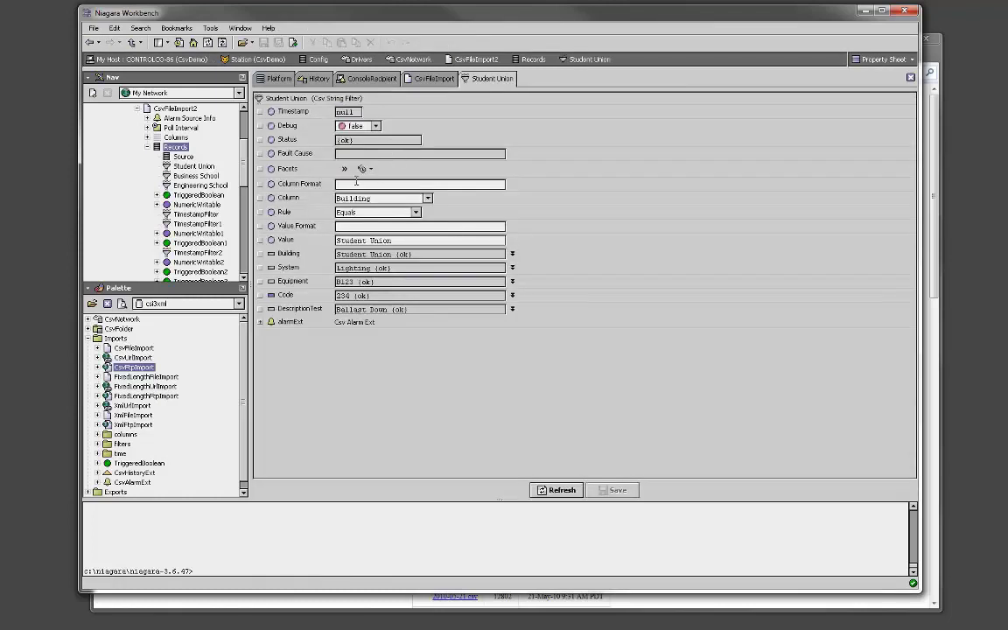
pyautogui.click(393, 239)
pyautogui.click(87, 42)
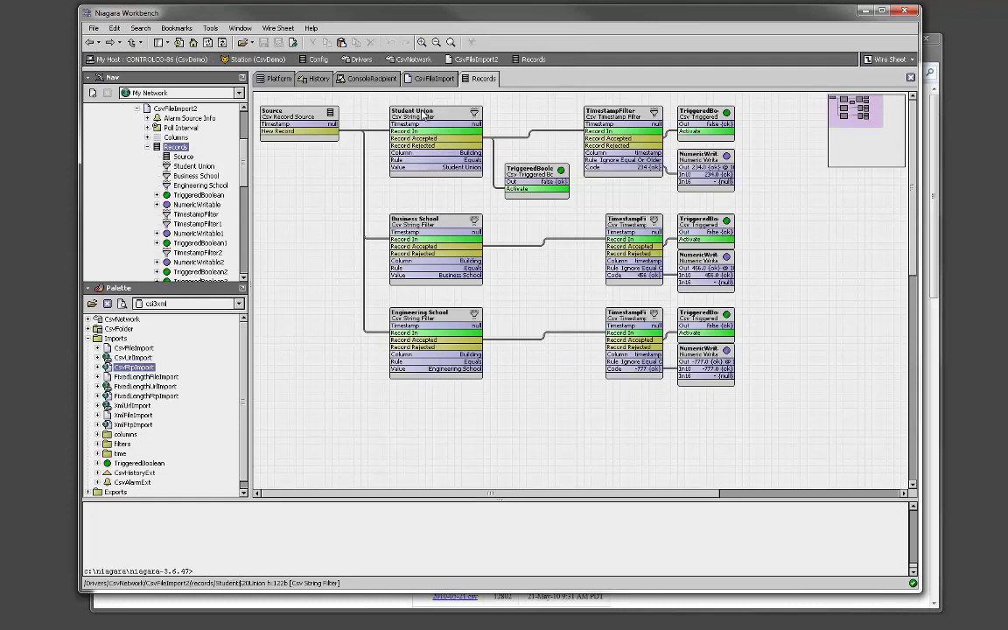
pyautogui.doubleClick(426, 112)
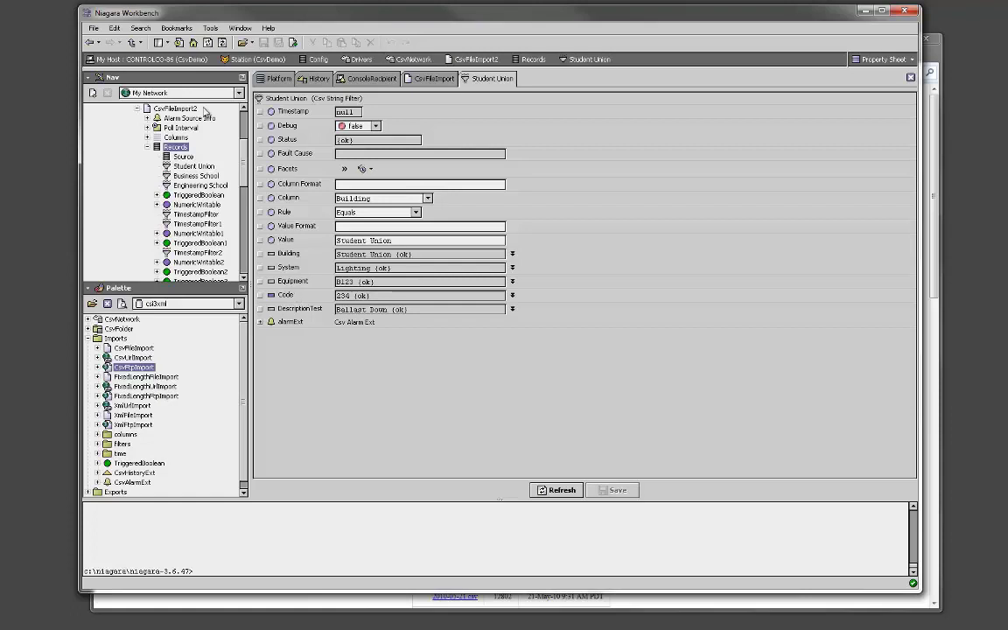
pyautogui.click(88, 42)
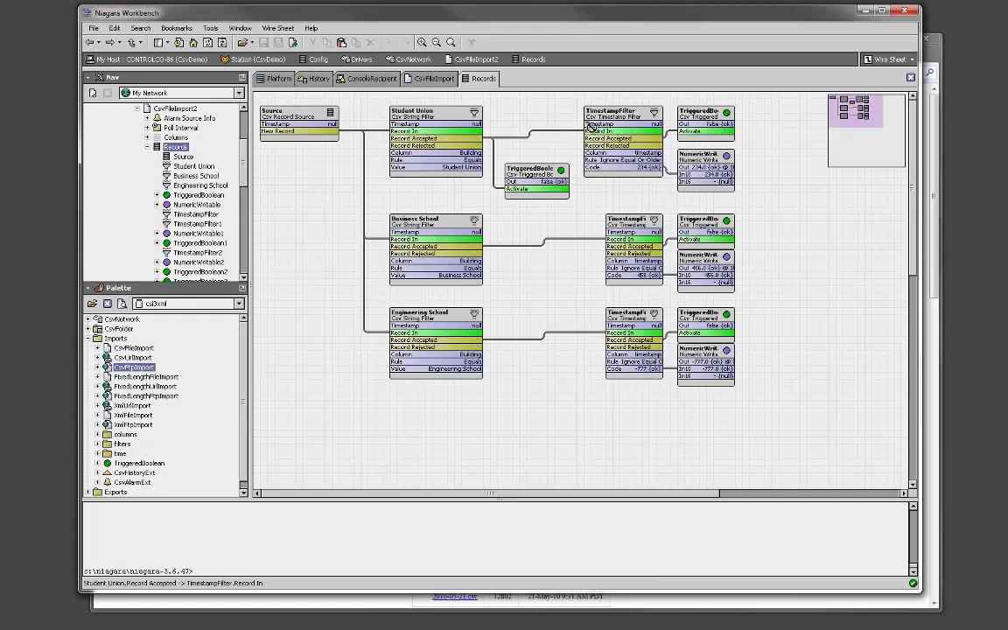
# - Select the TimestampFilter linked to Student Union, review the properties of the TriggeredBoolean fed by Student Union, and return to the wire sheet
pyautogui.click(628, 119)
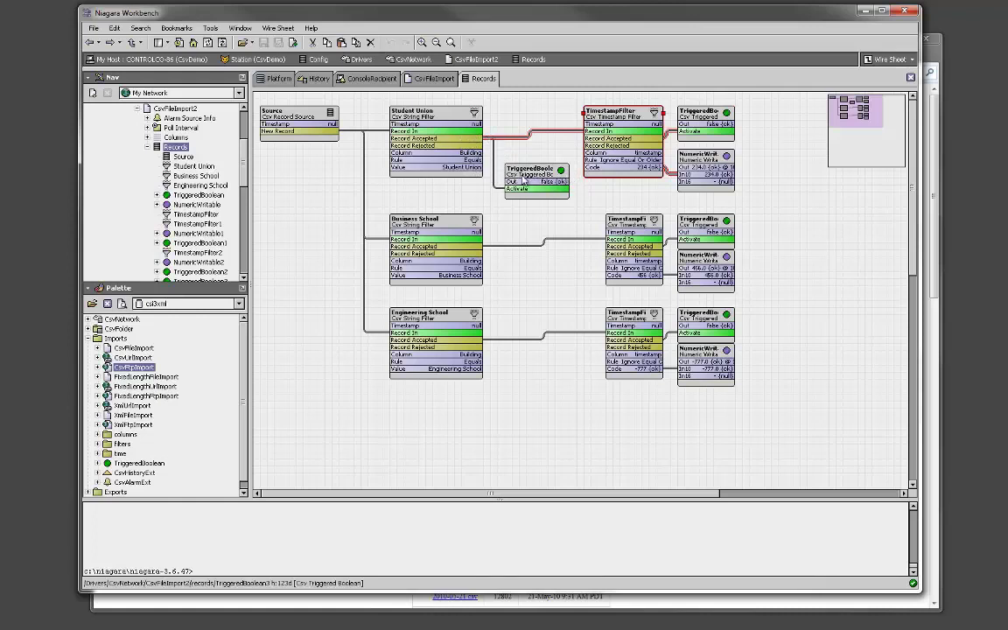
pyautogui.click(570, 175)
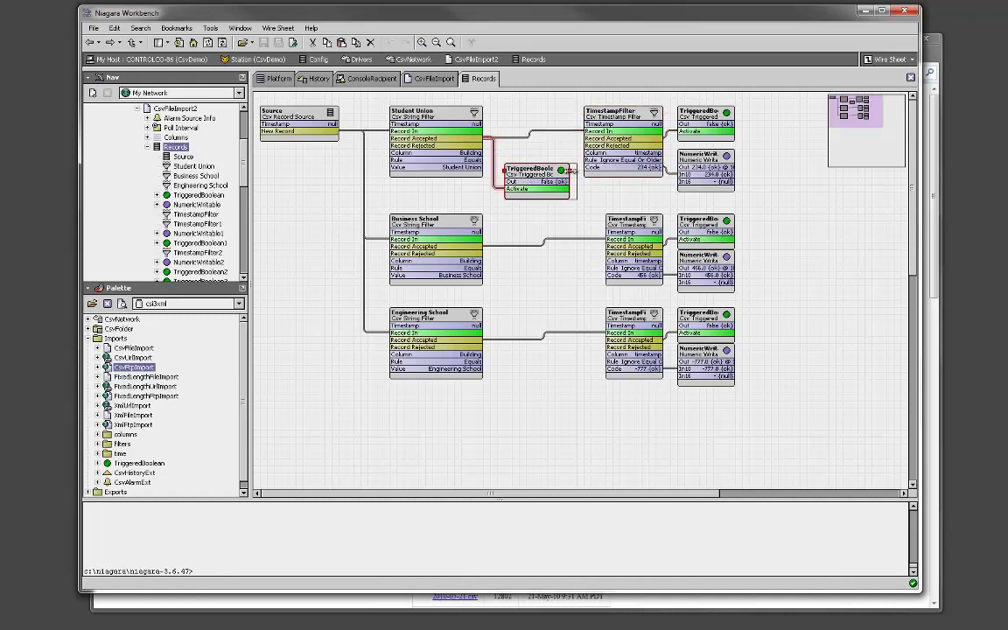
pyautogui.doubleClick(514, 175)
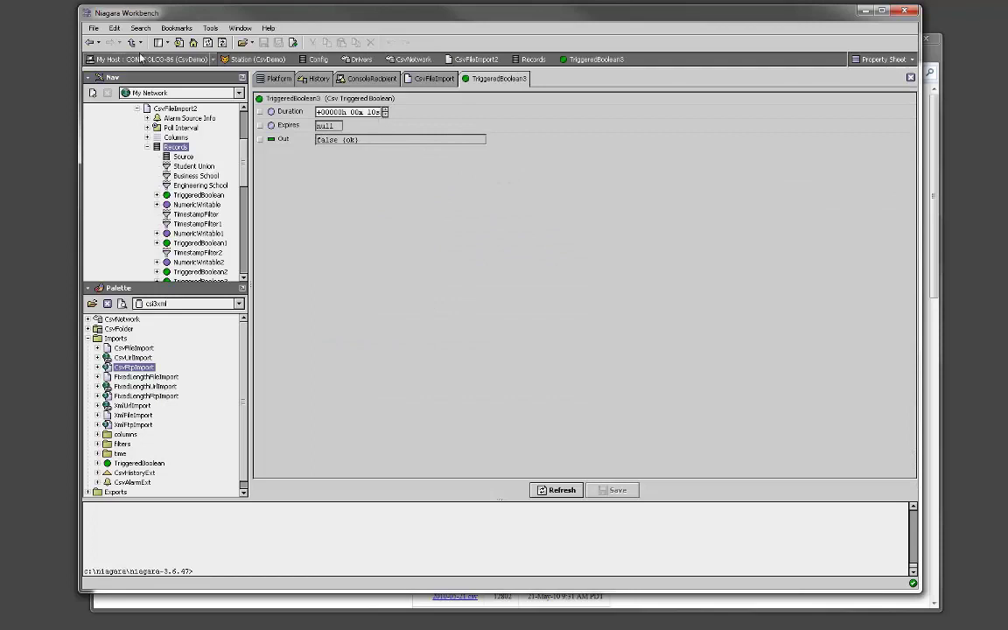
pyautogui.click(88, 42)
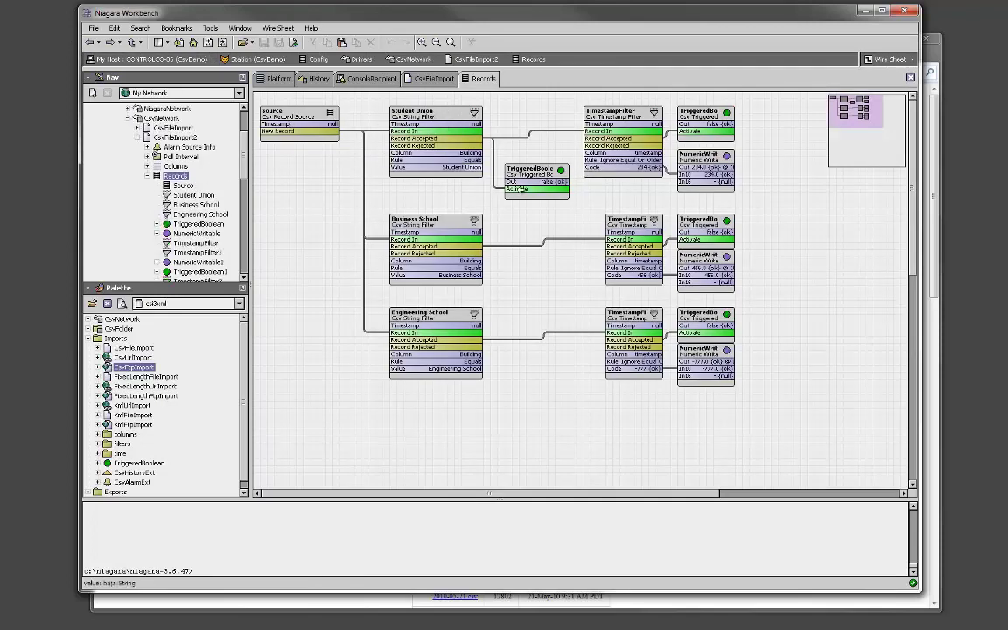
pyautogui.scroll(3, 164, 122)
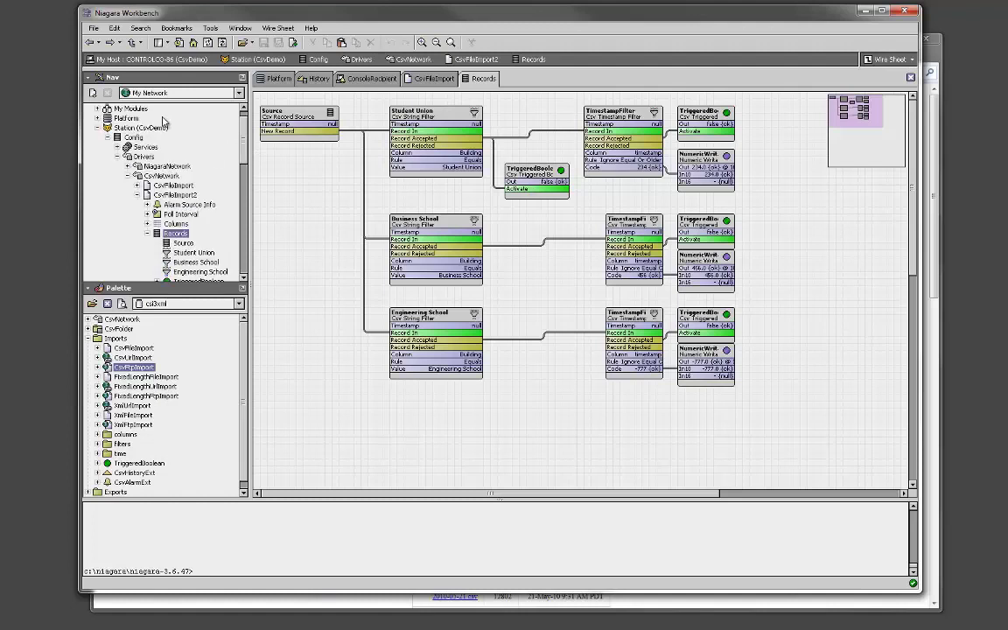
pyautogui.scroll(1, 165, 183)
pyautogui.click(166, 196)
pyautogui.rightClick(167, 196)
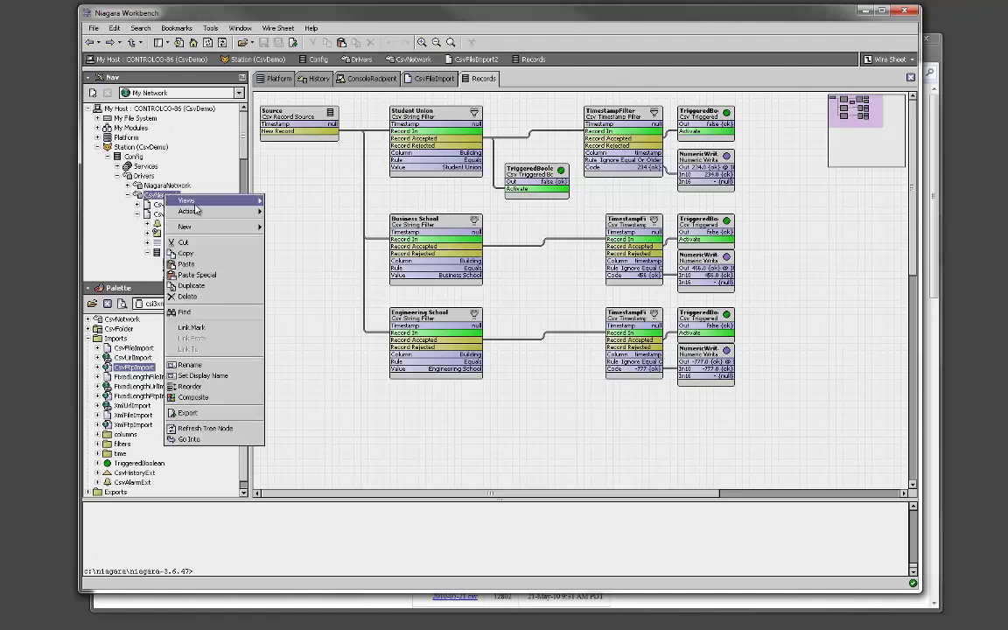
pyautogui.press('Escape')
pyautogui.click(174, 205)
pyautogui.rightClick(174, 206)
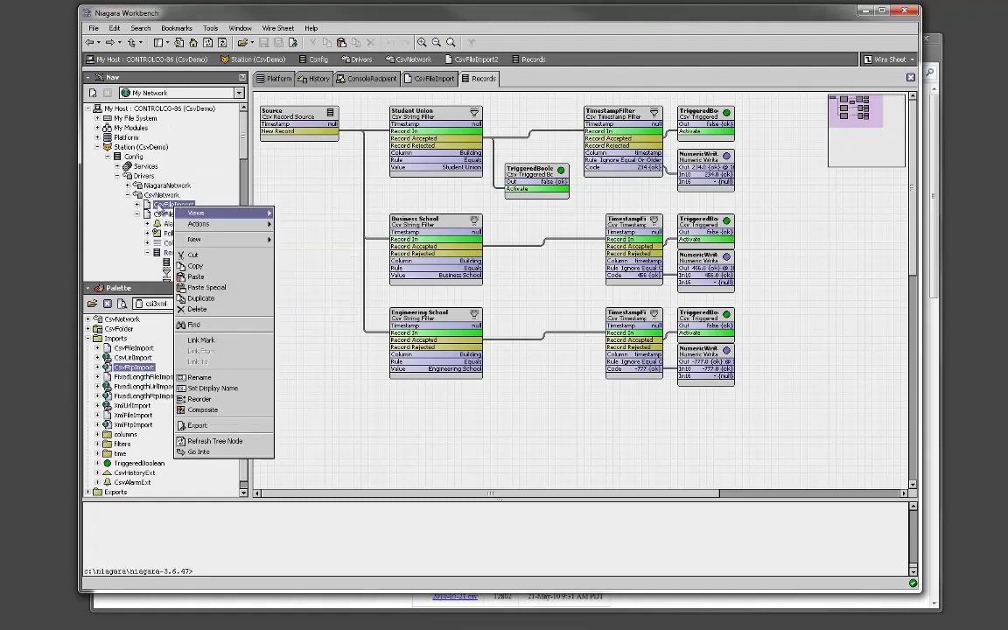
pyautogui.press('Escape')
# - Poll CsvFileImport2 under CsvNetwork and collapse its node in the station tree
pyautogui.rightClick(173, 215)
pyautogui.moveTo(208, 236)
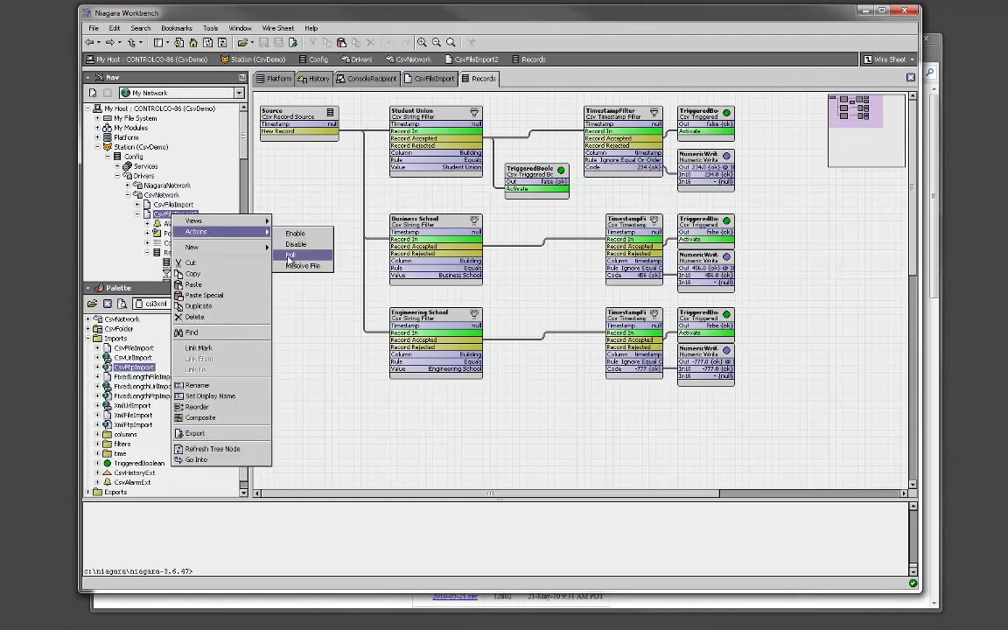
pyautogui.click(295, 232)
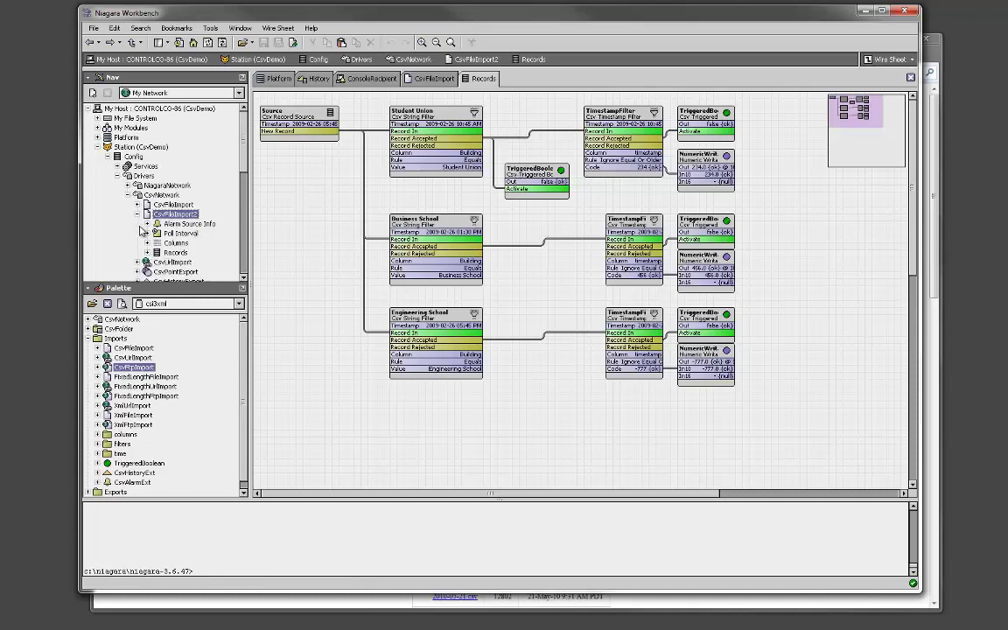
pyautogui.click(137, 213)
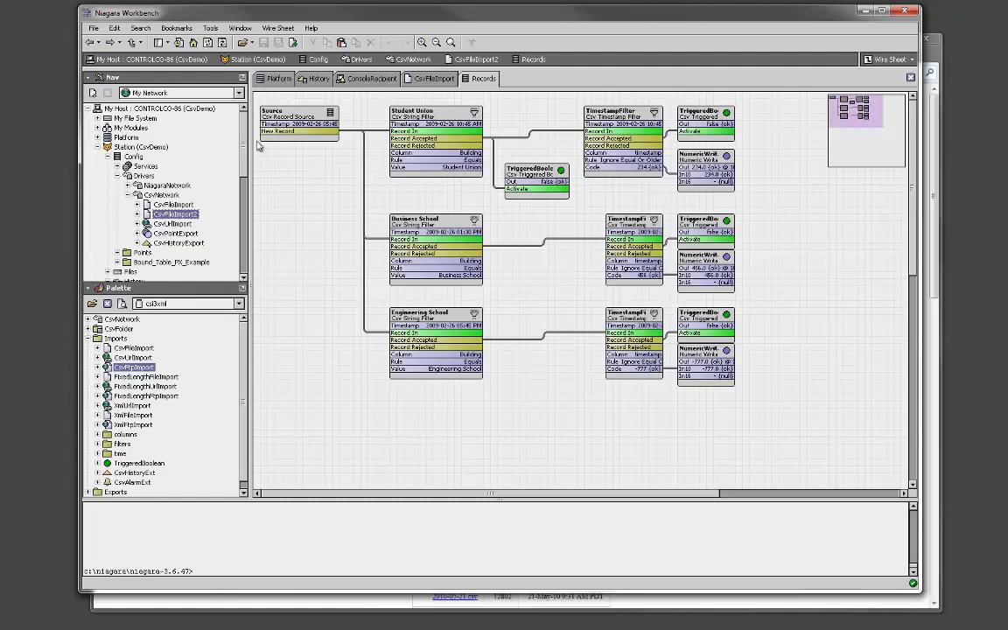
# - Open the CsvUrlImport properties, review its Url, and run a column discovery in its Columns manager
pyautogui.doubleClick(173, 223)
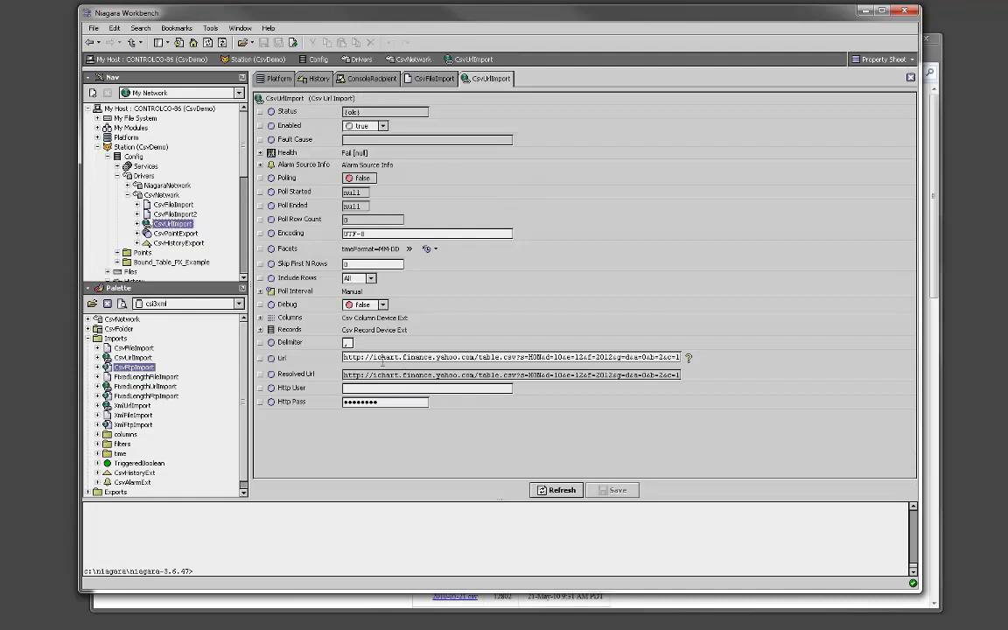
pyautogui.moveTo(377, 359); pyautogui.dragTo(512, 360)
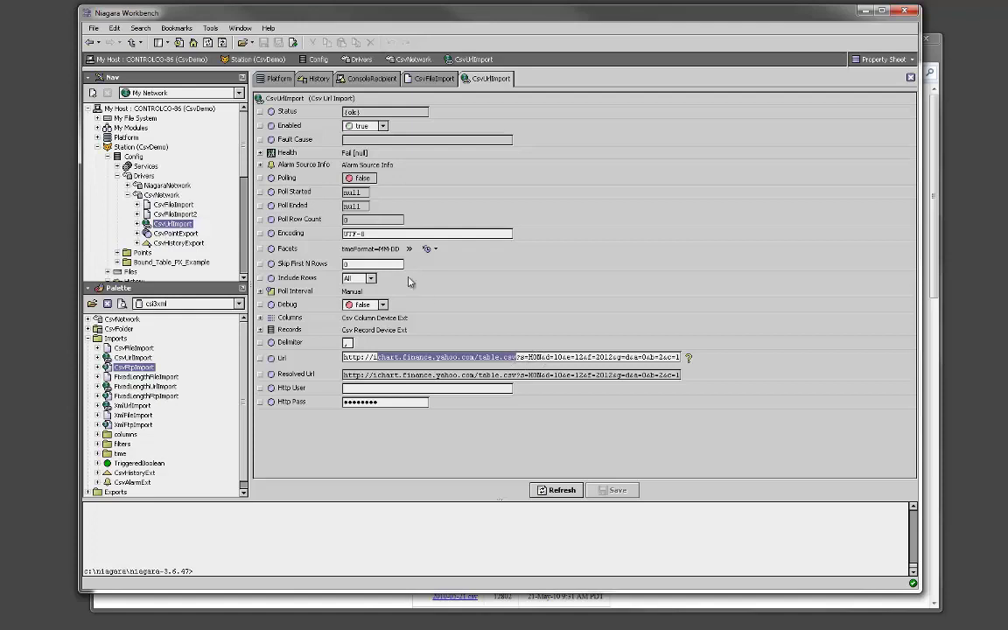
pyautogui.doubleClick(288, 320)
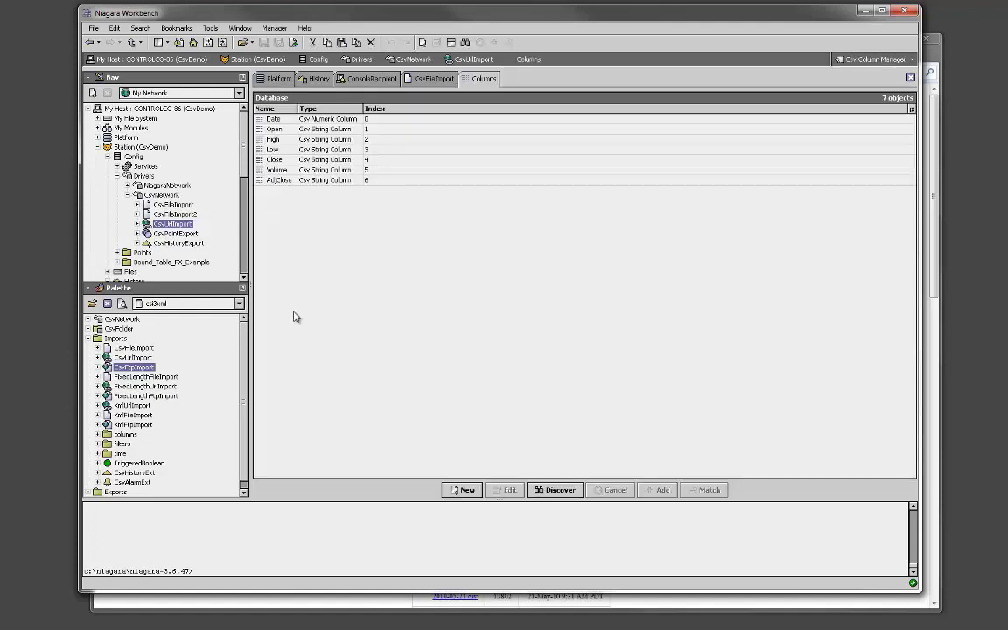
pyautogui.click(556, 490)
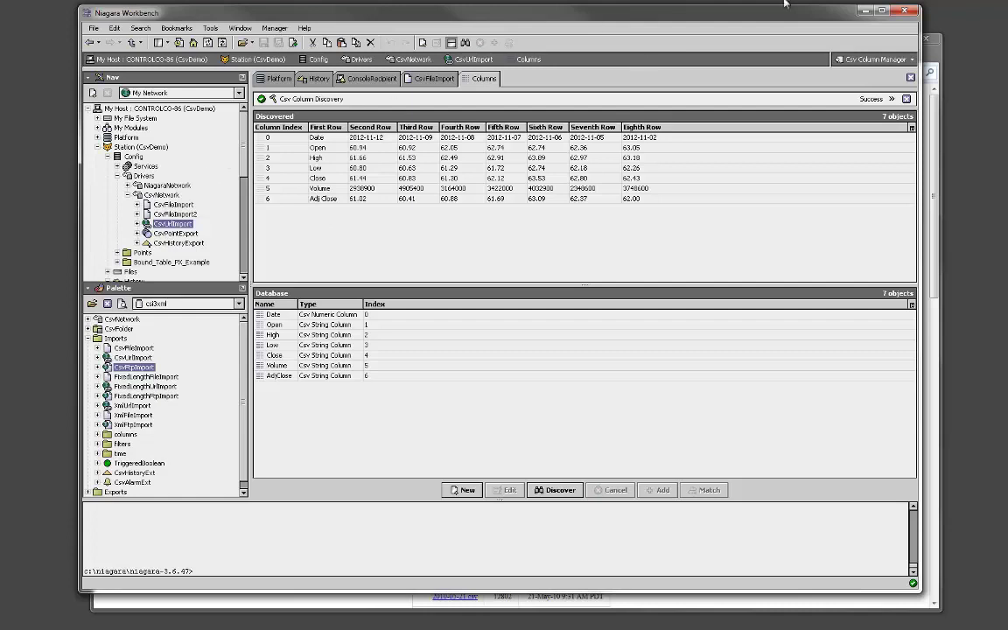
# - Open the CsvPointExport properties and expand CsvPointExport in the station tree to review its components
pyautogui.doubleClick(174, 233)
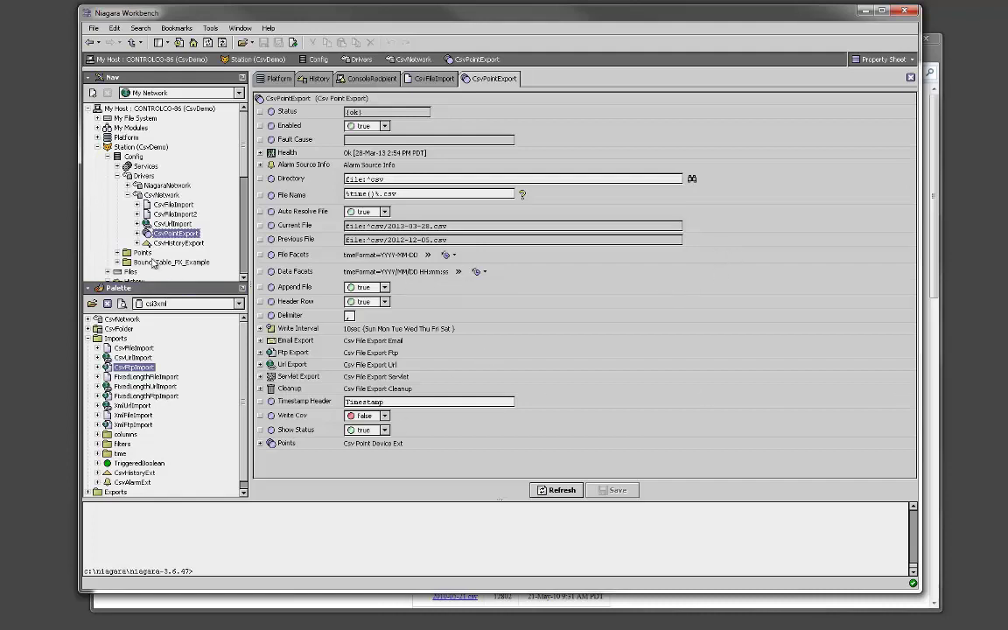
pyautogui.click(138, 232)
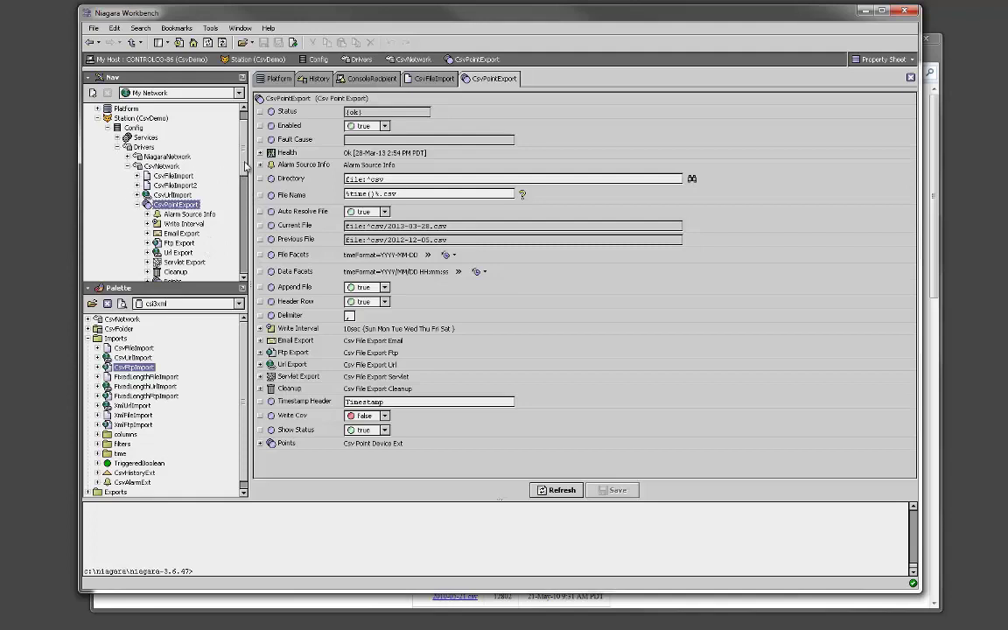
pyautogui.scroll(-1, 245, 166)
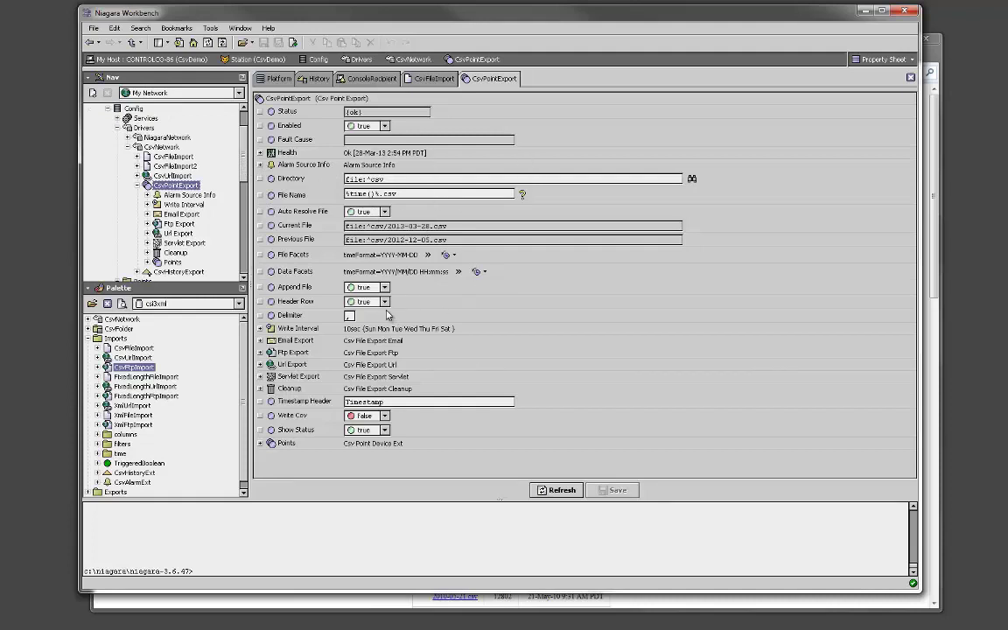
# - Open the Points manager of CsvPointExport, discover the station's points, and expand CsvDemo and its Points folder in the discovered list
pyautogui.doubleClick(285, 444)
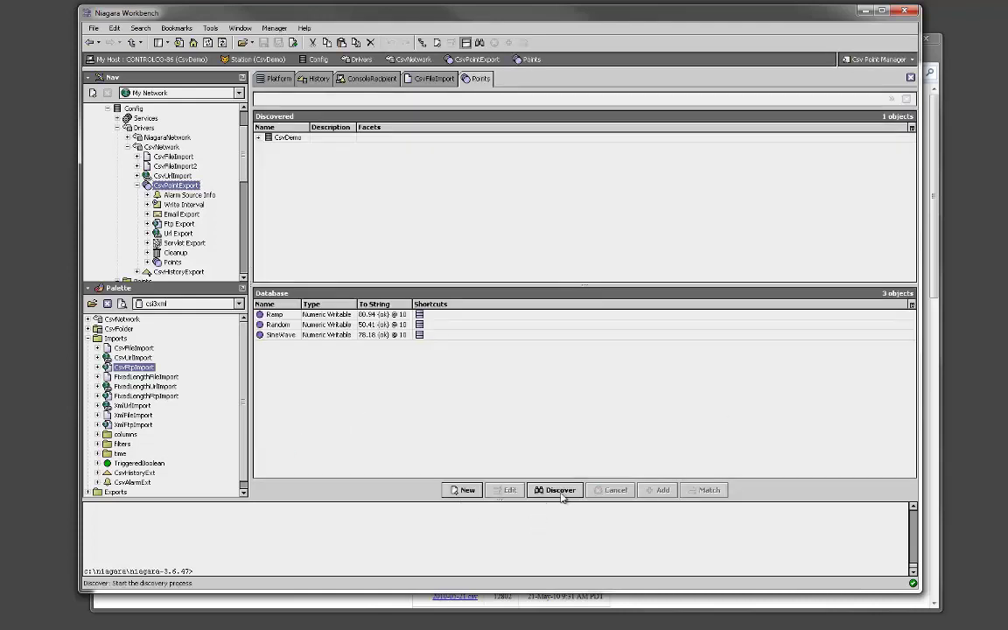
pyautogui.click(561, 492)
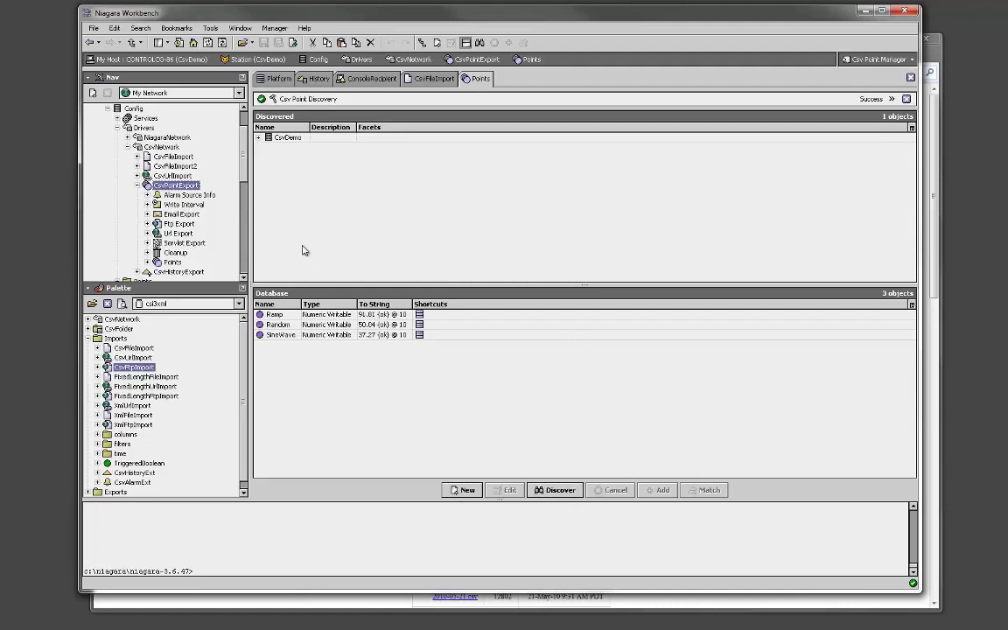
pyautogui.click(258, 137)
pyautogui.click(268, 167)
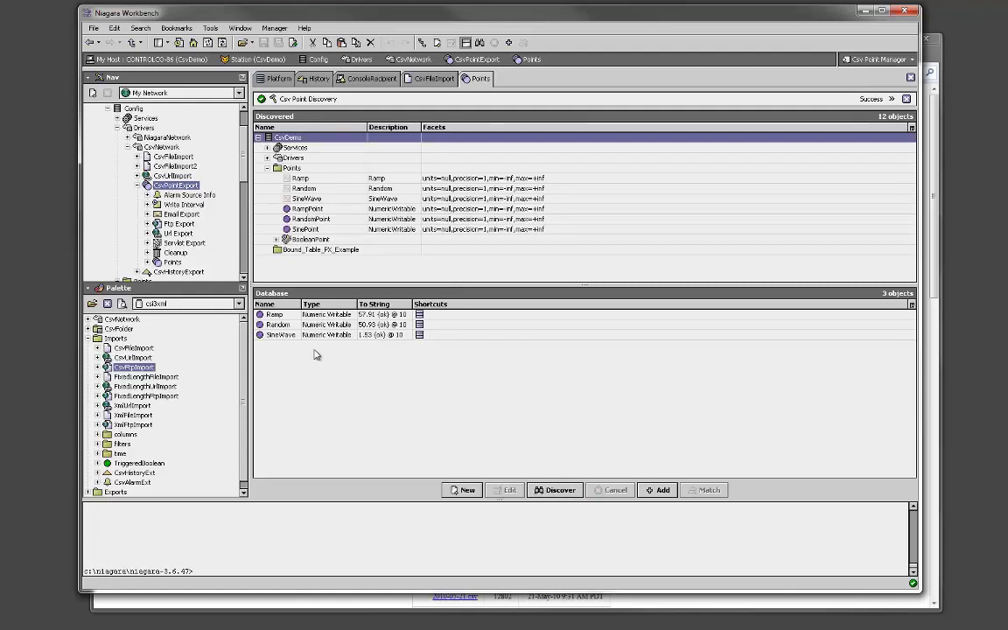
# - View the wire sheet of CsvPointExport's Points, and return to the CsvPointExport properties
pyautogui.rightClick(172, 262)
pyautogui.moveTo(197, 270)
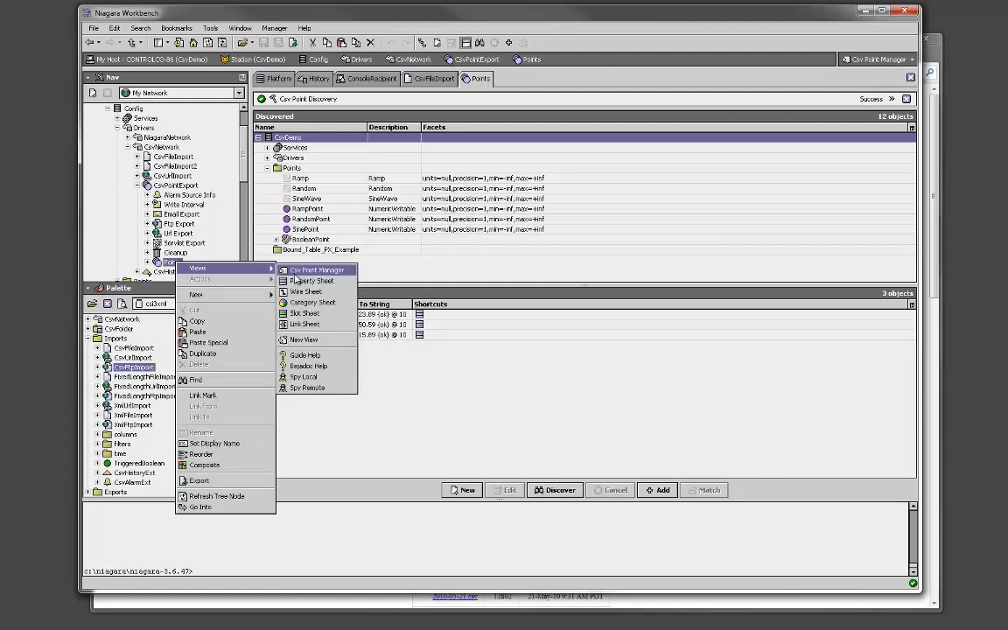
pyautogui.click(293, 281)
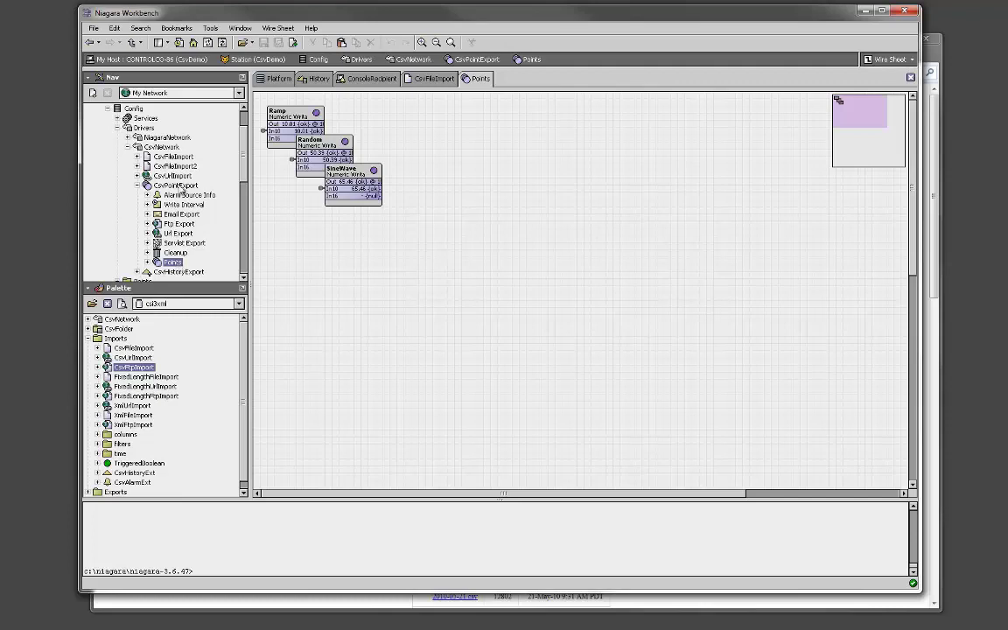
pyautogui.doubleClick(170, 186)
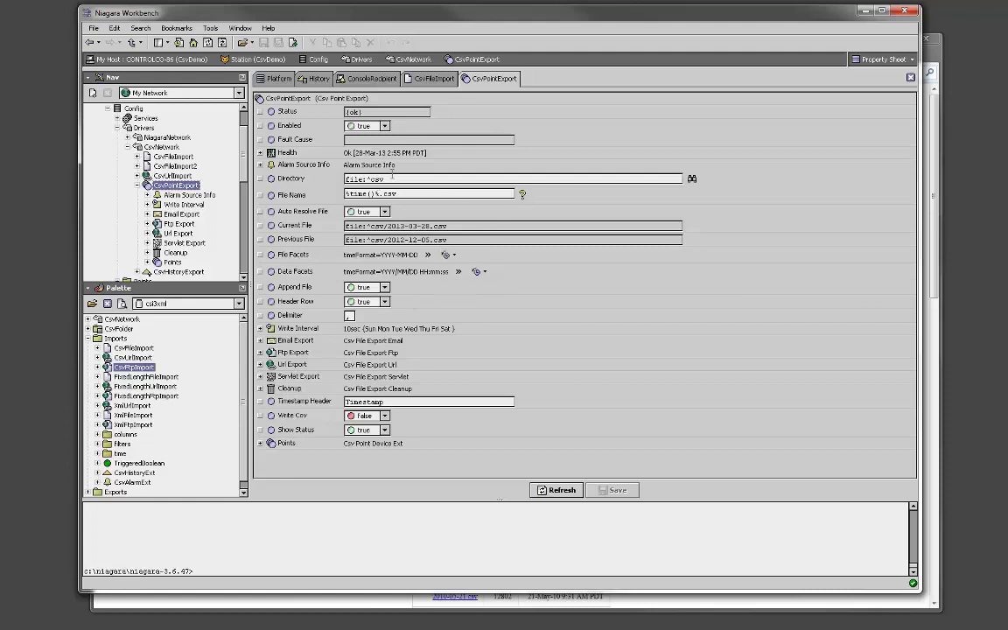
# - Review the Directory, File Name, Current File and Previous File of CsvPointExport, and check the Append File options, keeping true
pyautogui.moveTo(391, 175); pyautogui.dragTo(302, 161)
pyautogui.moveTo(415, 196); pyautogui.dragTo(345, 194)
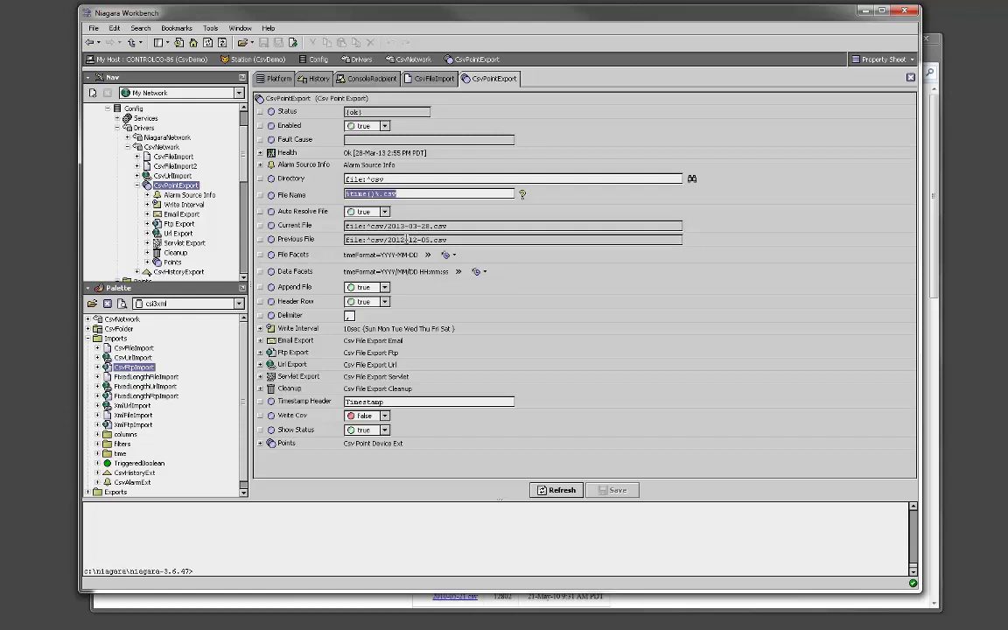
pyautogui.moveTo(444, 226); pyautogui.dragTo(378, 225)
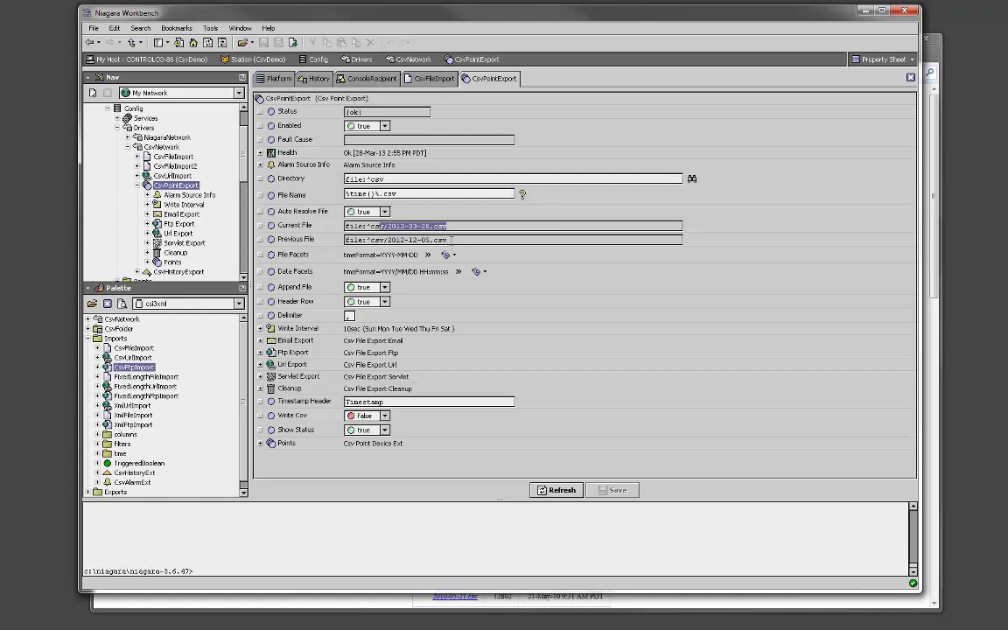
pyautogui.moveTo(449, 239); pyautogui.dragTo(407, 238)
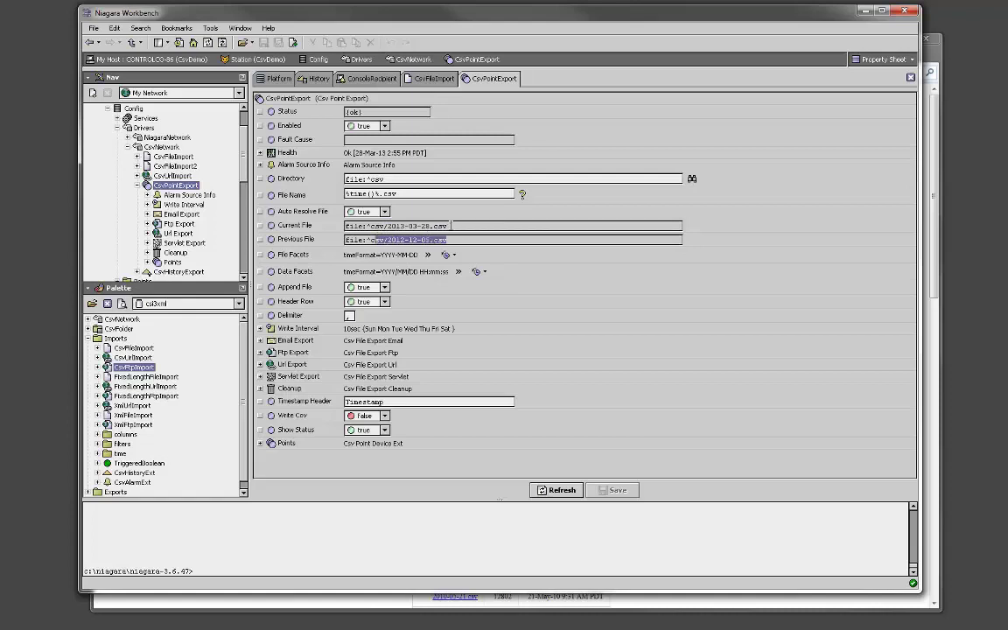
pyautogui.moveTo(448, 225); pyautogui.dragTo(382, 226)
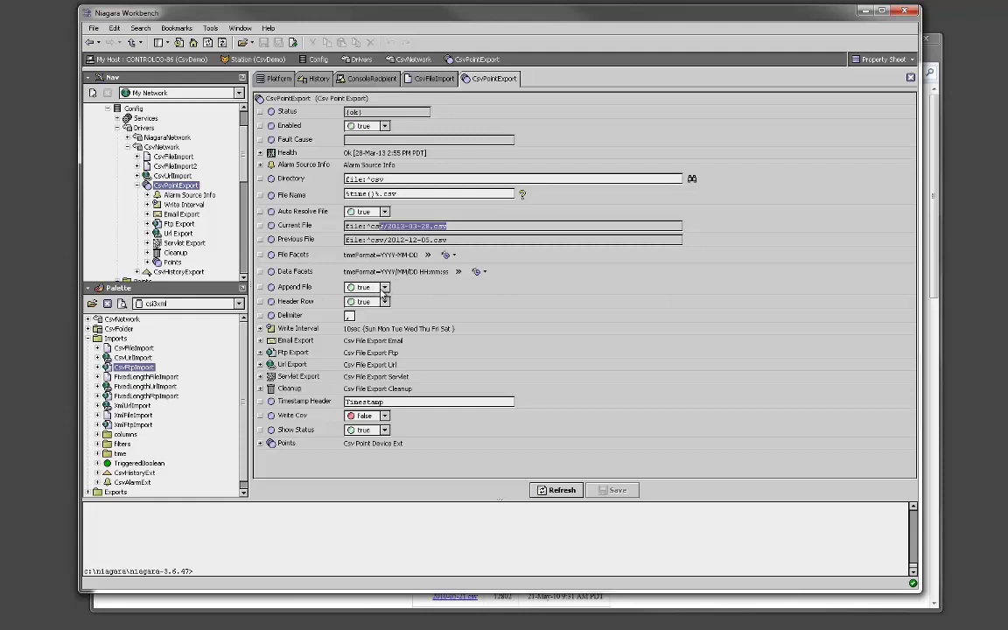
pyautogui.click(385, 289)
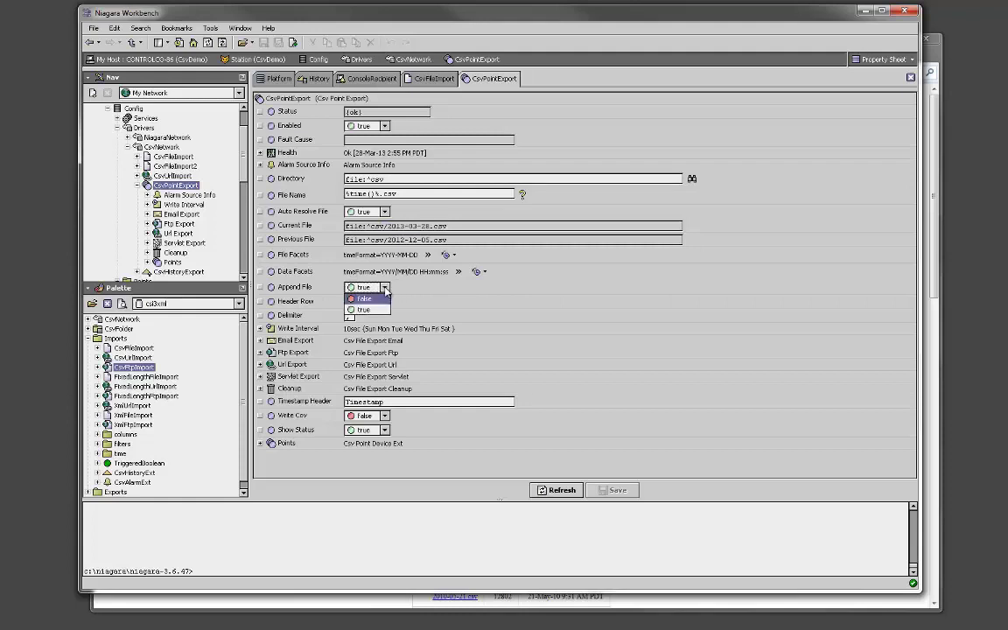
pyautogui.click(372, 309)
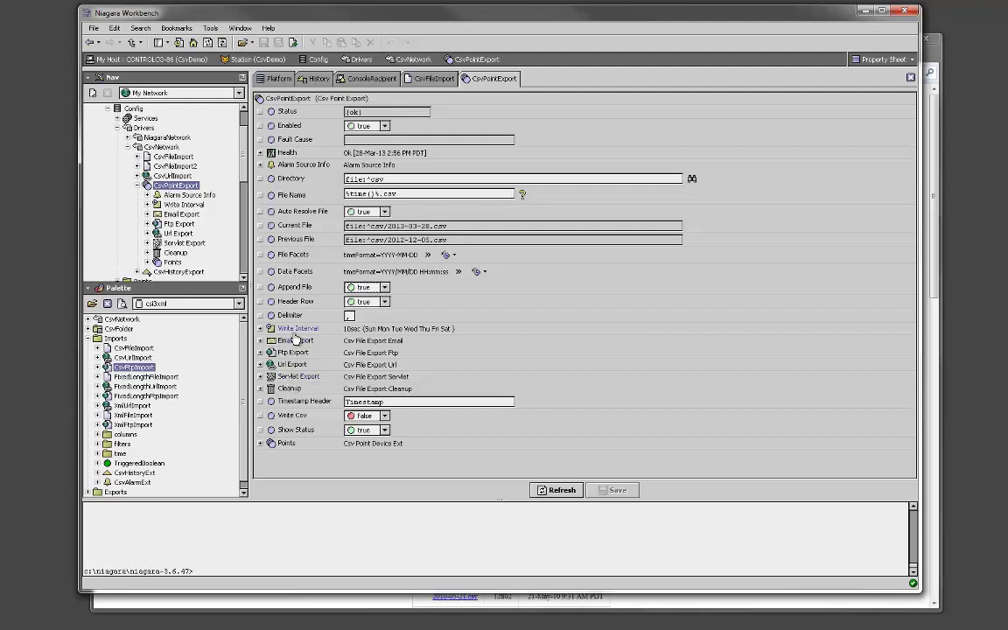
# - Expand the Email Export and Cleanup settings of CsvPointExport, review their fields including Max Files, and collapse both groups
pyautogui.click(260, 341)
pyautogui.scroll(-3, 507, 271)
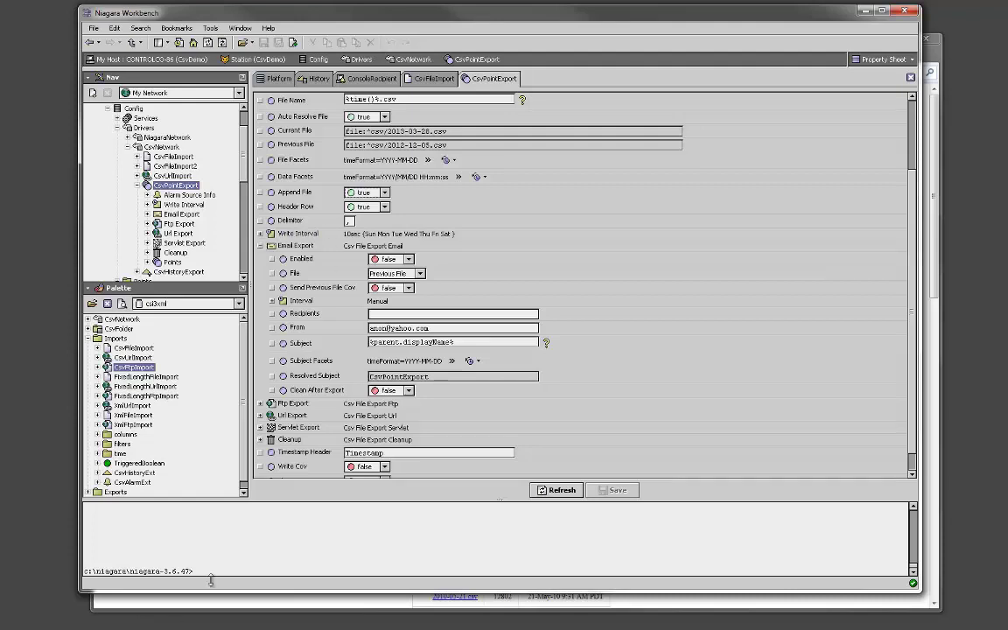
pyautogui.click(260, 441)
pyautogui.scroll(-3, 346, 422)
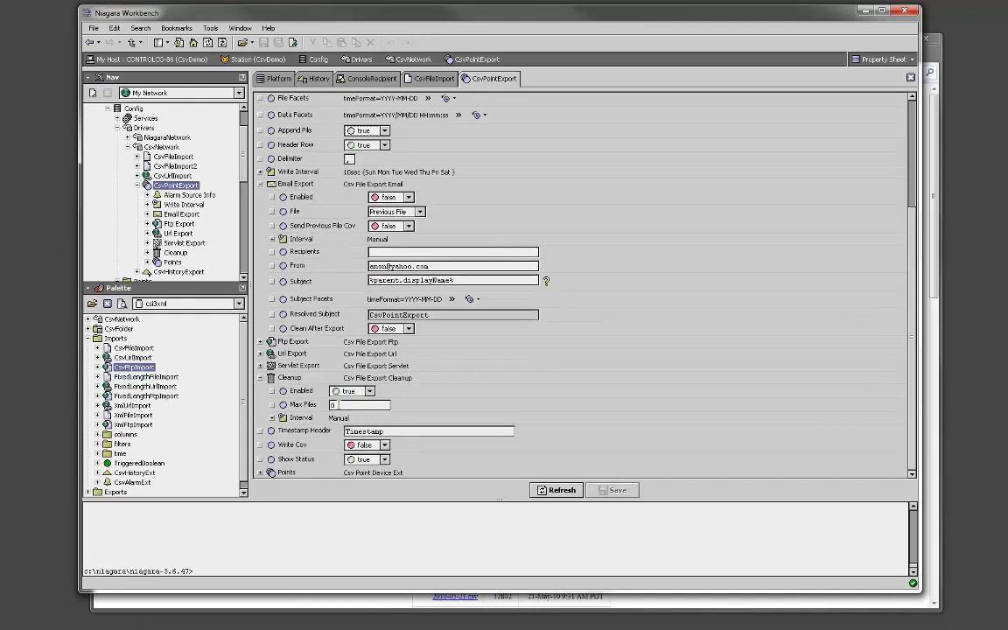
pyautogui.moveTo(366, 404); pyautogui.dragTo(251, 404)
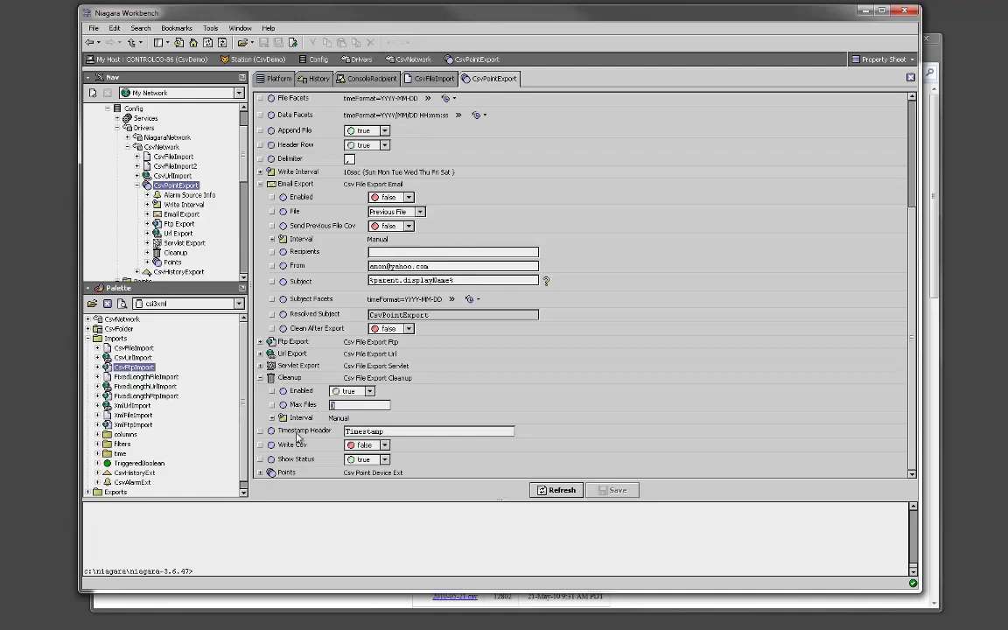
pyautogui.click(259, 378)
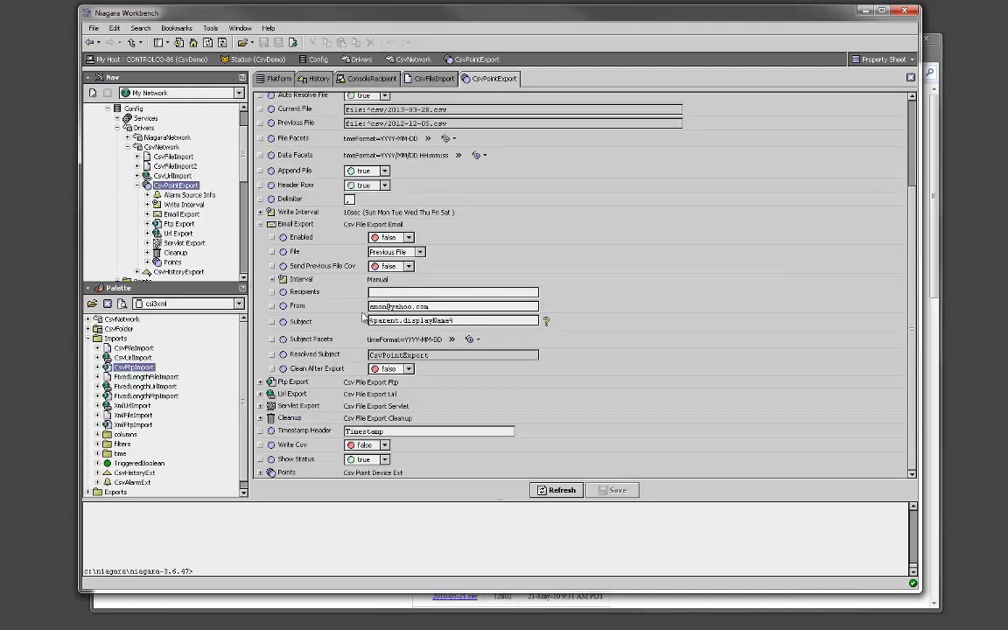
pyautogui.click(260, 224)
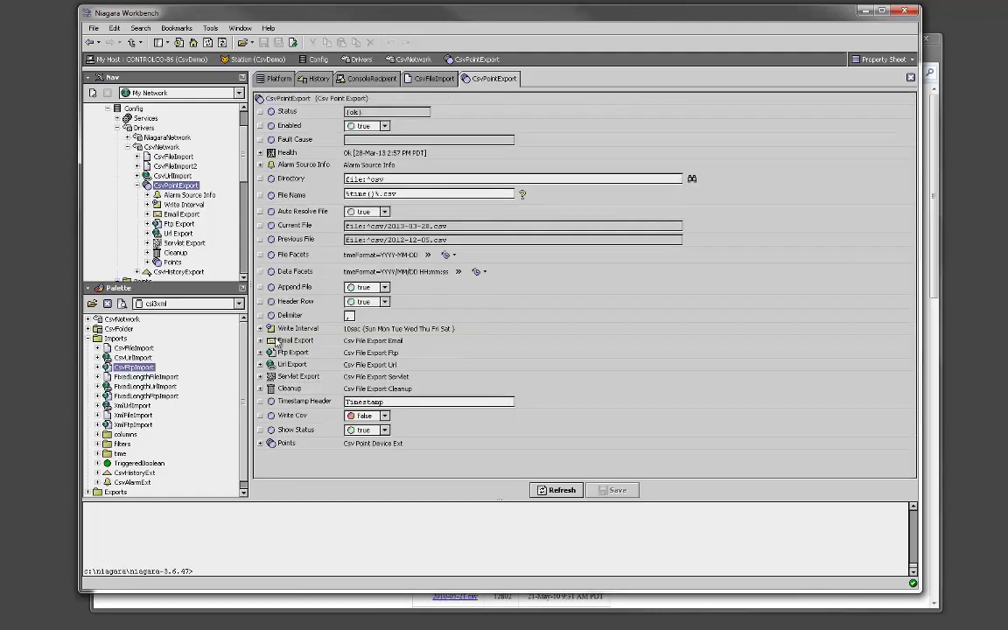
# - Expand the Ftp Export settings of CsvPointExport, review the remote host, remote file and login fields, and collapse them
pyautogui.click(261, 352)
pyautogui.scroll(-4, 398, 249)
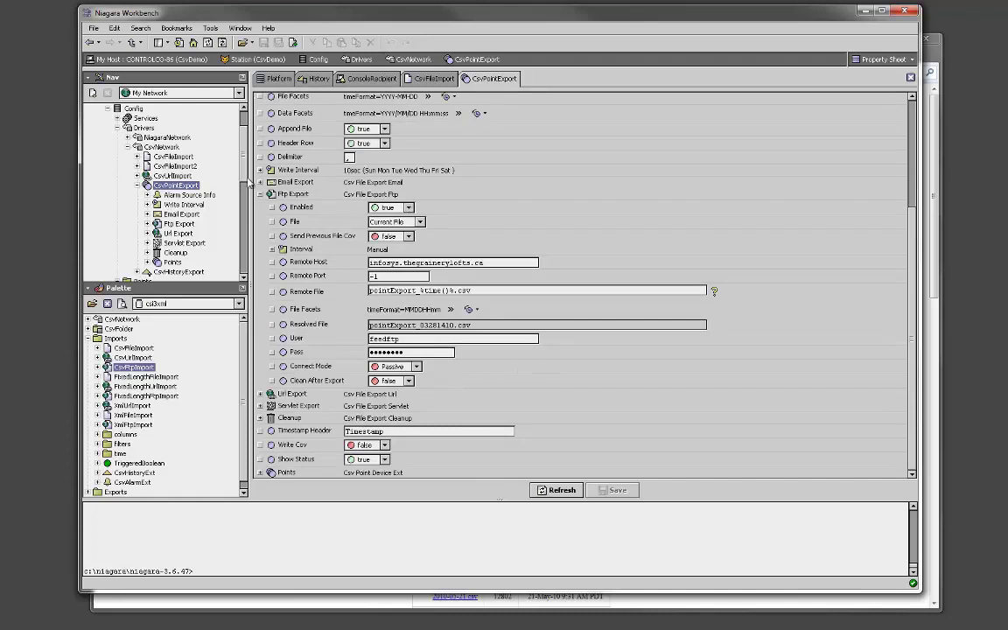
pyautogui.click(260, 194)
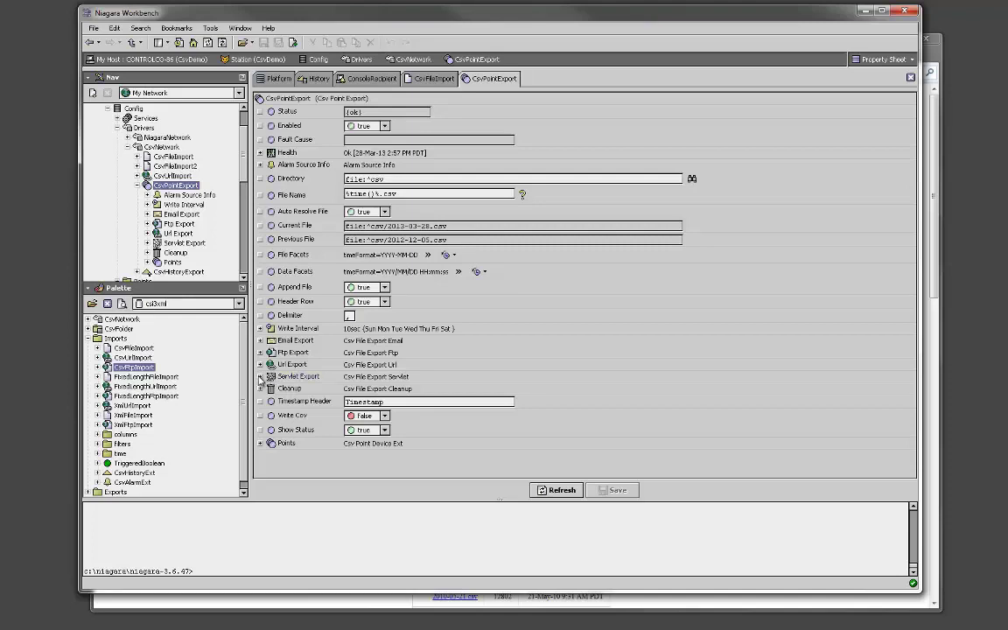
# - Expand Servlet Export to review its Servlet Name, and switch to Firefox to look through the CsvPointExport servlet's file list
pyautogui.click(260, 376)
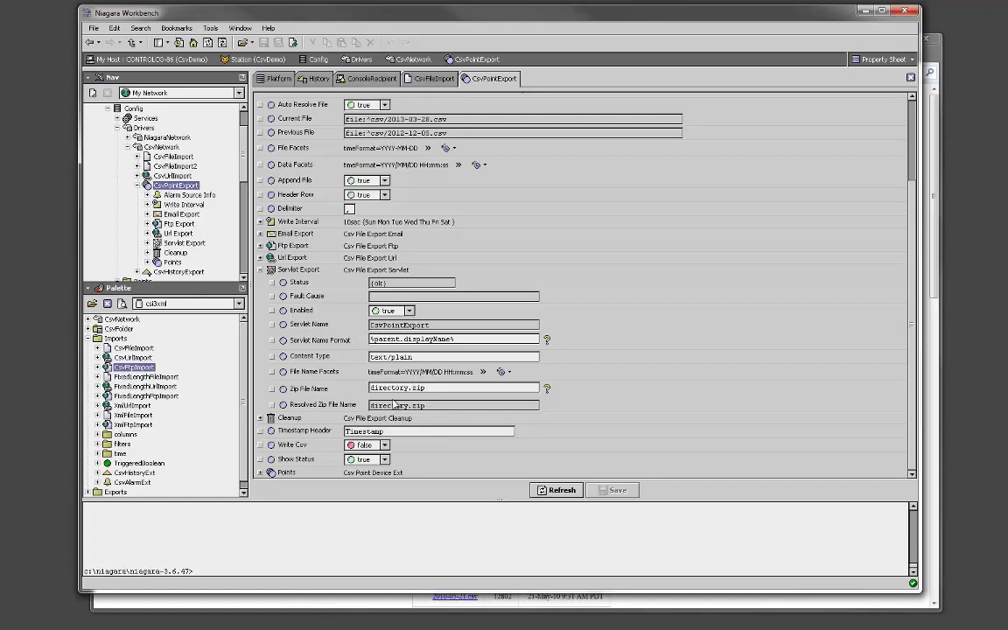
pyautogui.moveTo(440, 324); pyautogui.dragTo(352, 327)
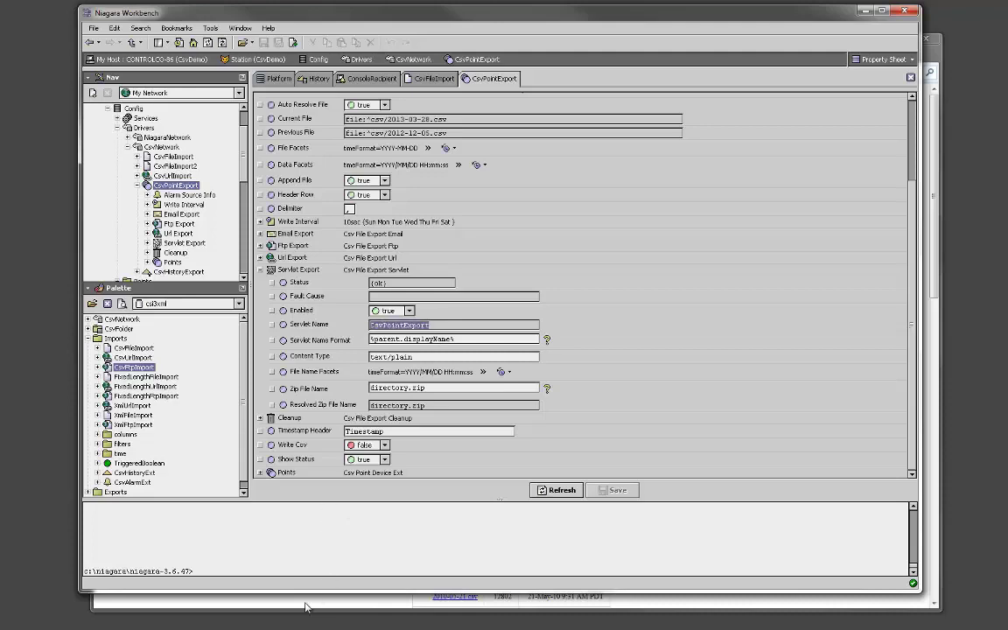
pyautogui.hotkey('alt', 'Tab')
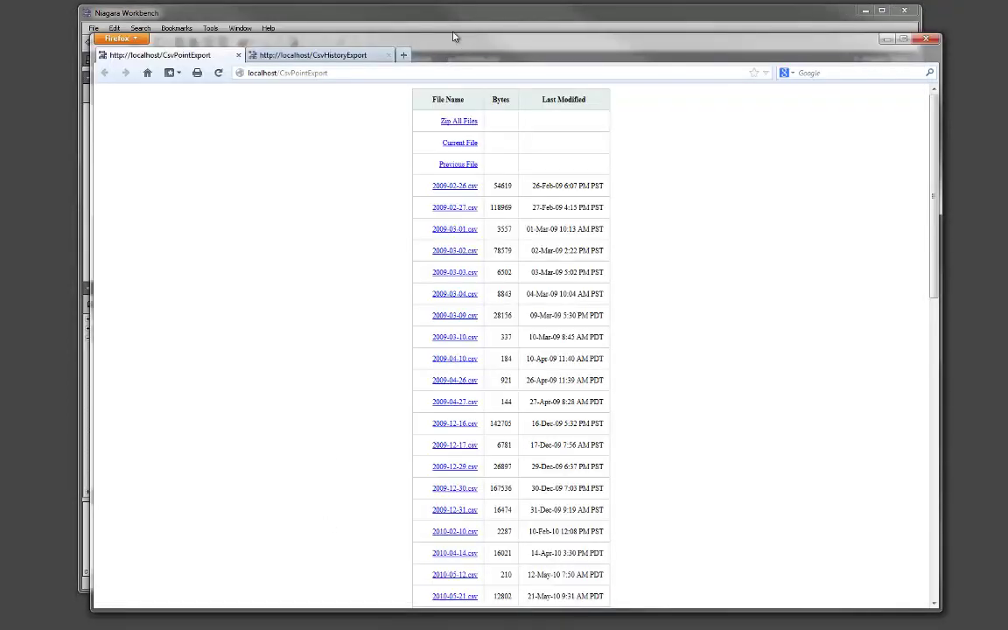
pyautogui.moveTo(454, 42); pyautogui.dragTo(453, 36)
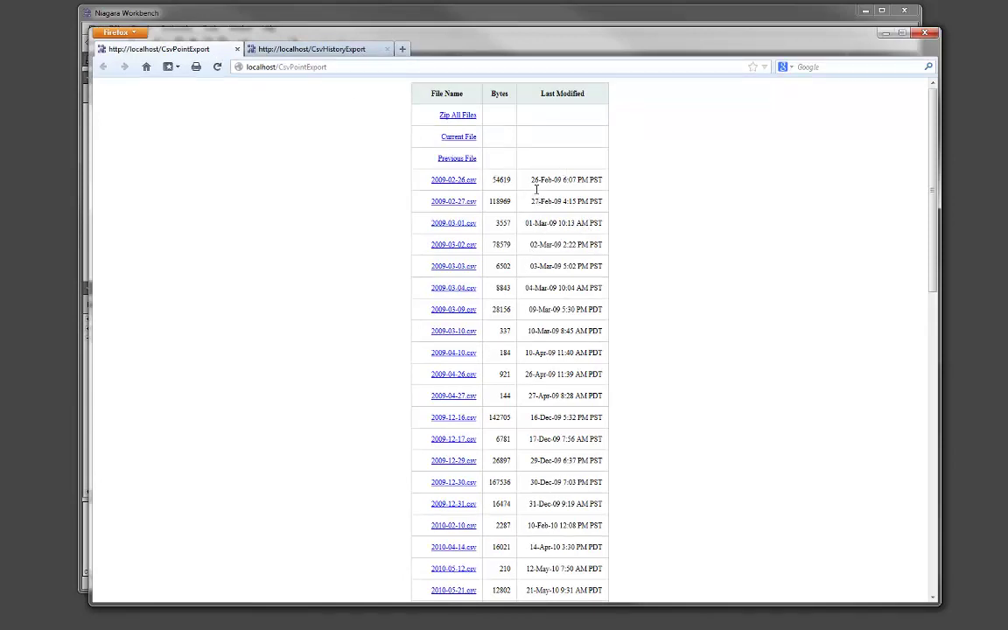
pyautogui.scroll(-10, 538, 187)
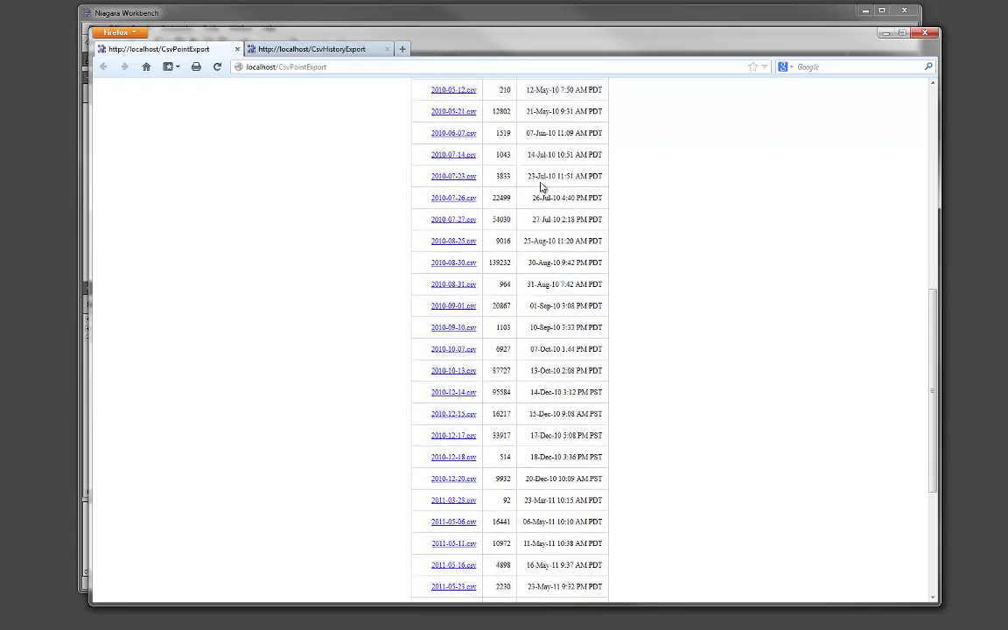
pyautogui.scroll(-5, 539, 186)
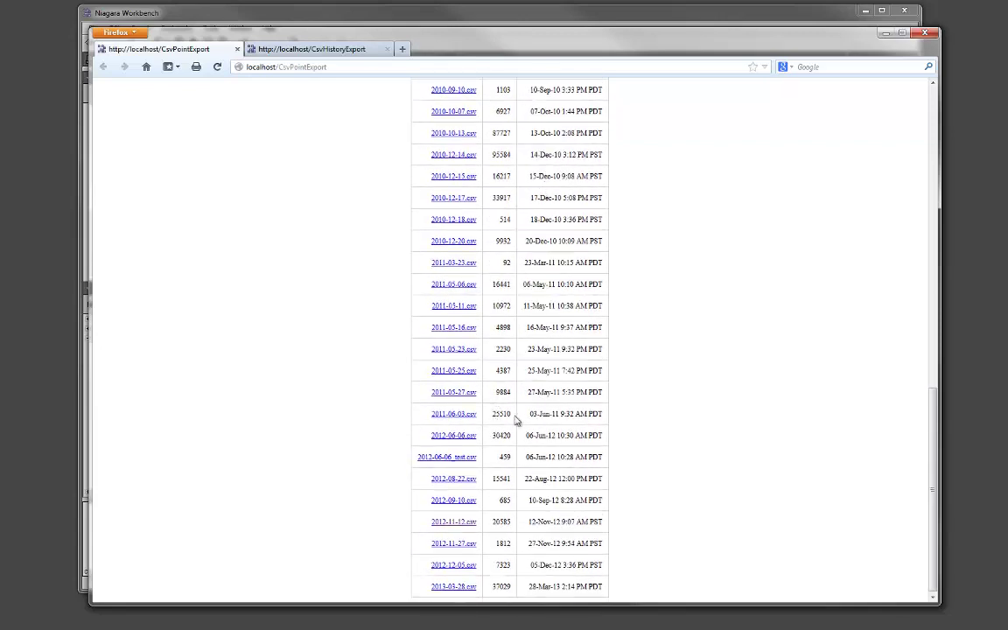
pyautogui.scroll(11, 526, 405)
pyautogui.scroll(4, 559, 404)
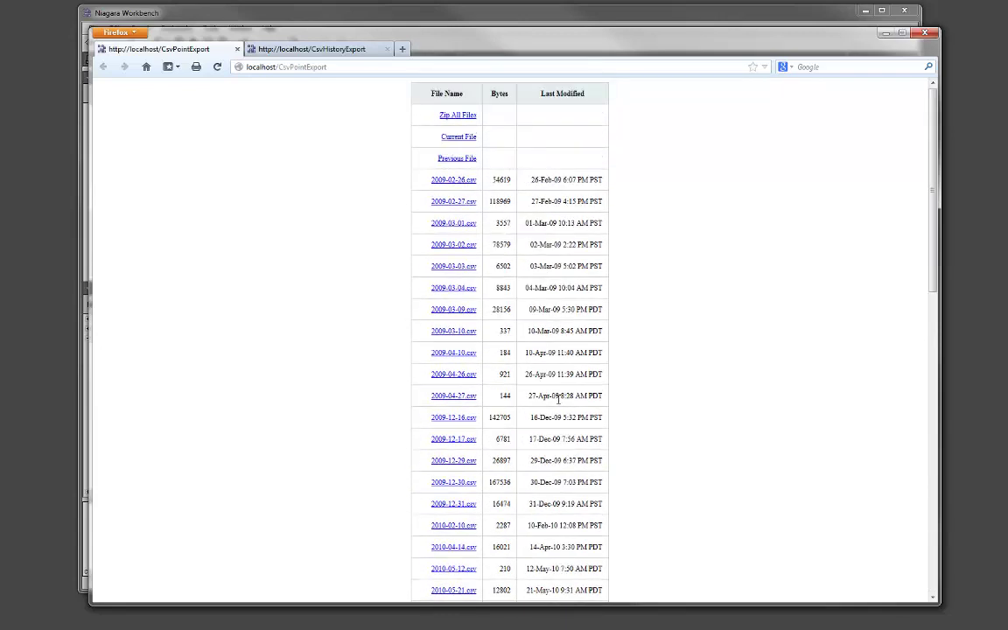
pyautogui.scroll(-15, 562, 256)
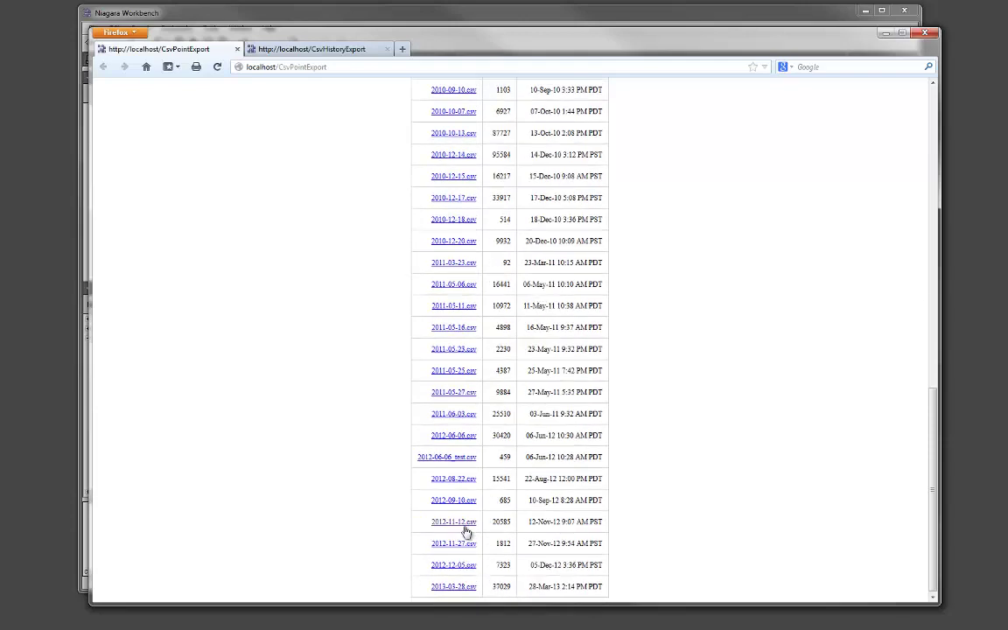
# - View 2013-03-28.csv from the file list, go back, and return to Niagara Workbench to collapse the Servlet Export settings
pyautogui.click(453, 586)
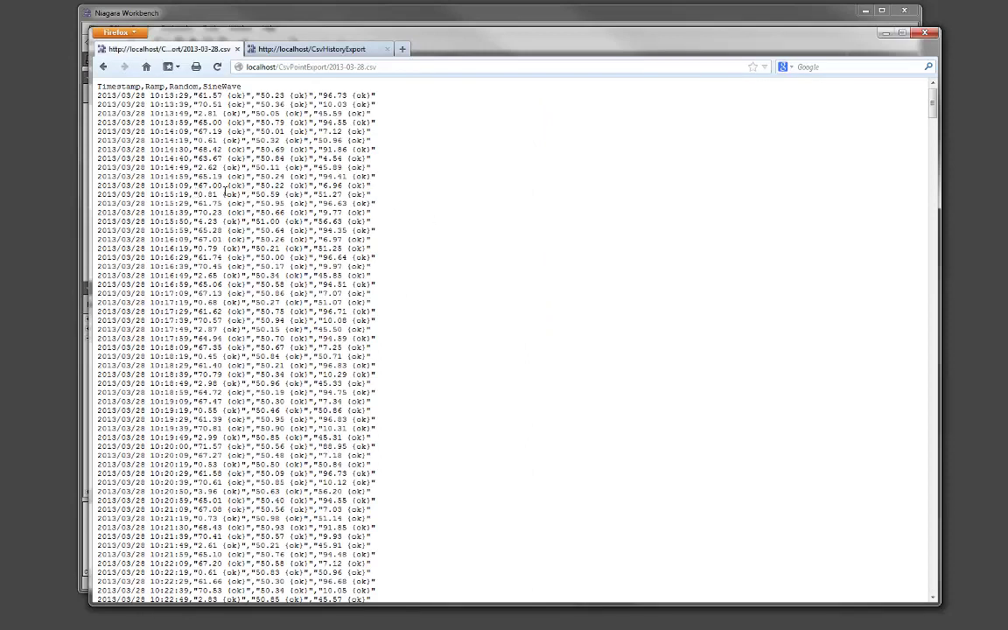
pyautogui.click(104, 67)
pyautogui.click(191, 14)
pyautogui.scroll(5, 358, 232)
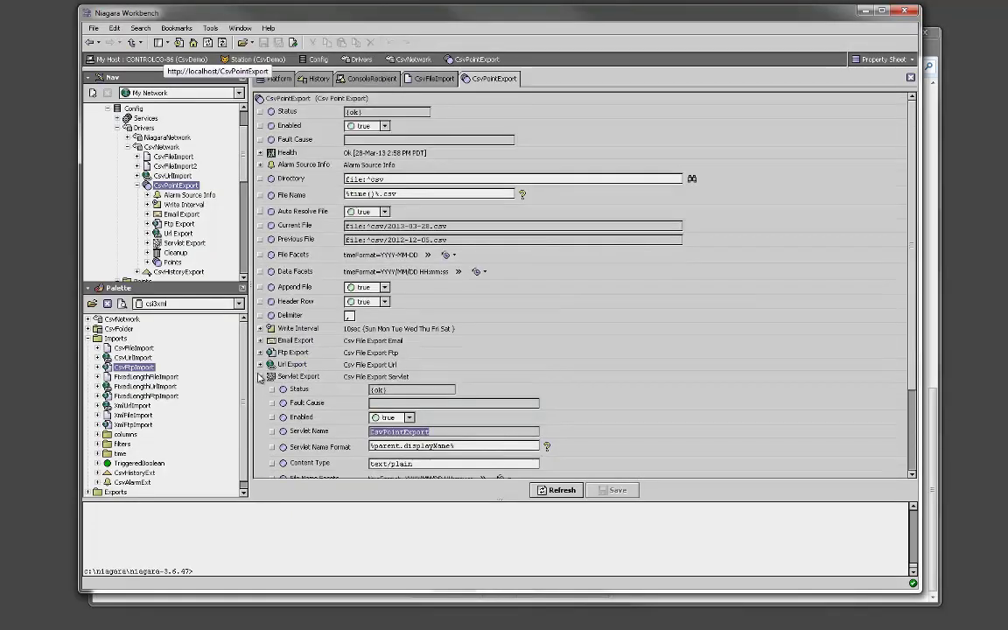
pyautogui.click(259, 378)
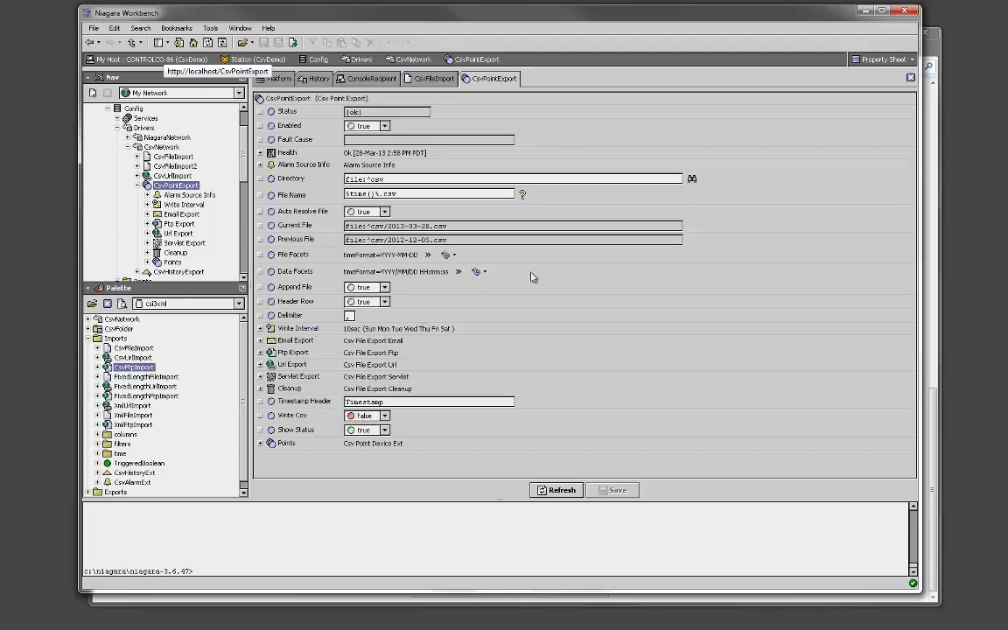
# - Collapse CsvPointExport in the station tree and open the CsvHistoryExport properties
pyautogui.click(137, 185)
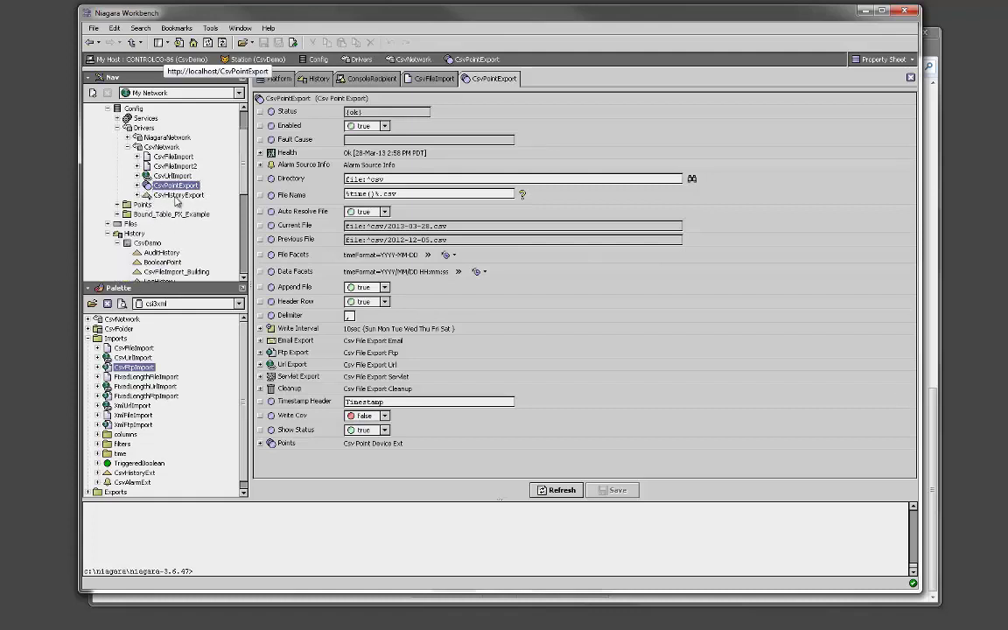
pyautogui.click(179, 194)
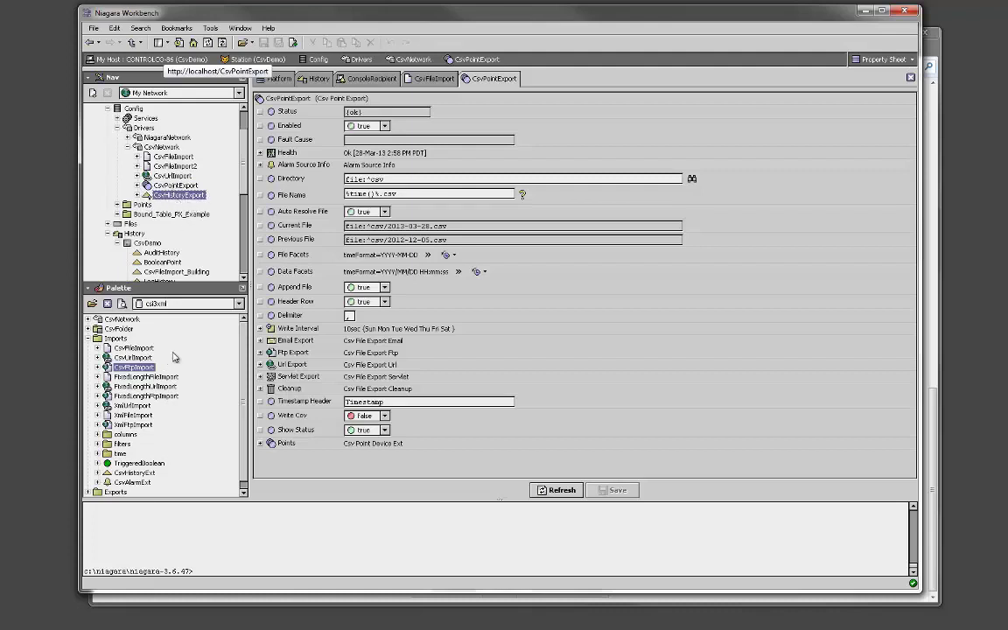
pyautogui.doubleClick(175, 195)
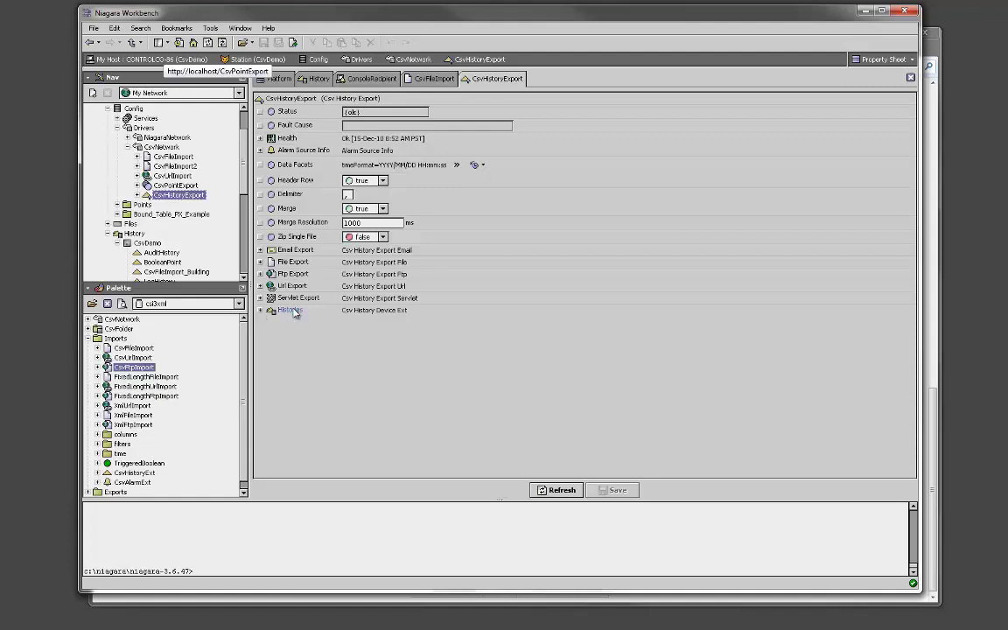
# - Open the Histories manager of CsvHistoryExport, discover the station's histories, and inspect the RampPoint entry's edit settings without changing them
pyautogui.doubleClick(290, 310)
pyautogui.click(554, 490)
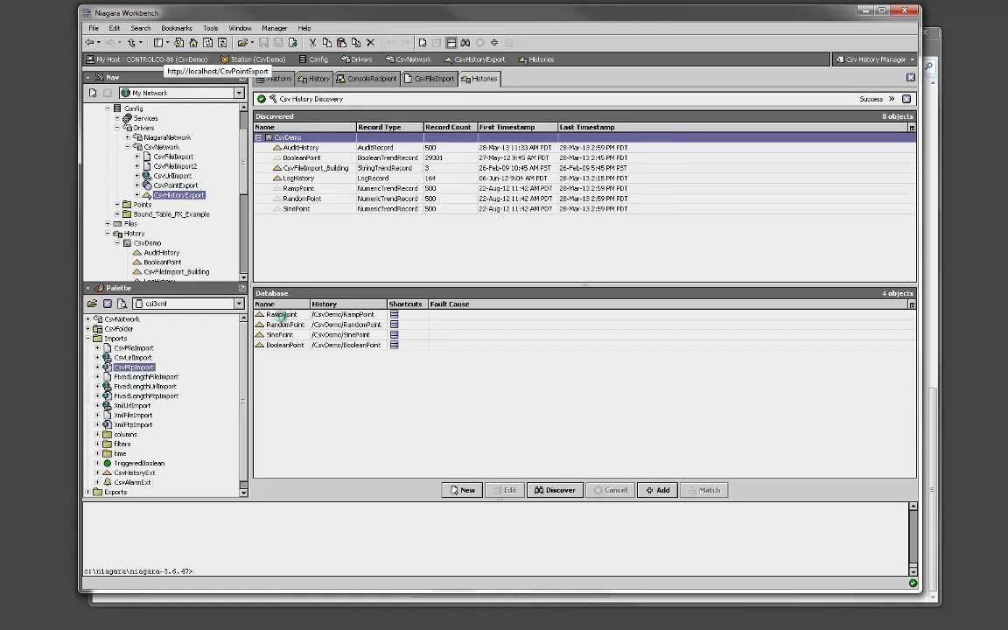
pyautogui.doubleClick(281, 314)
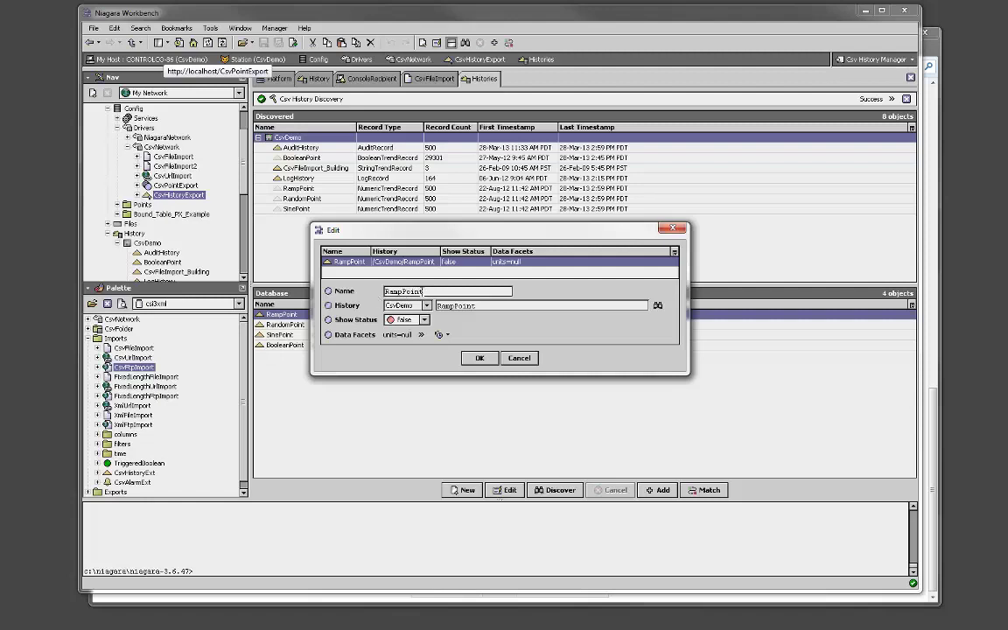
pyautogui.click(334, 263)
pyautogui.click(517, 359)
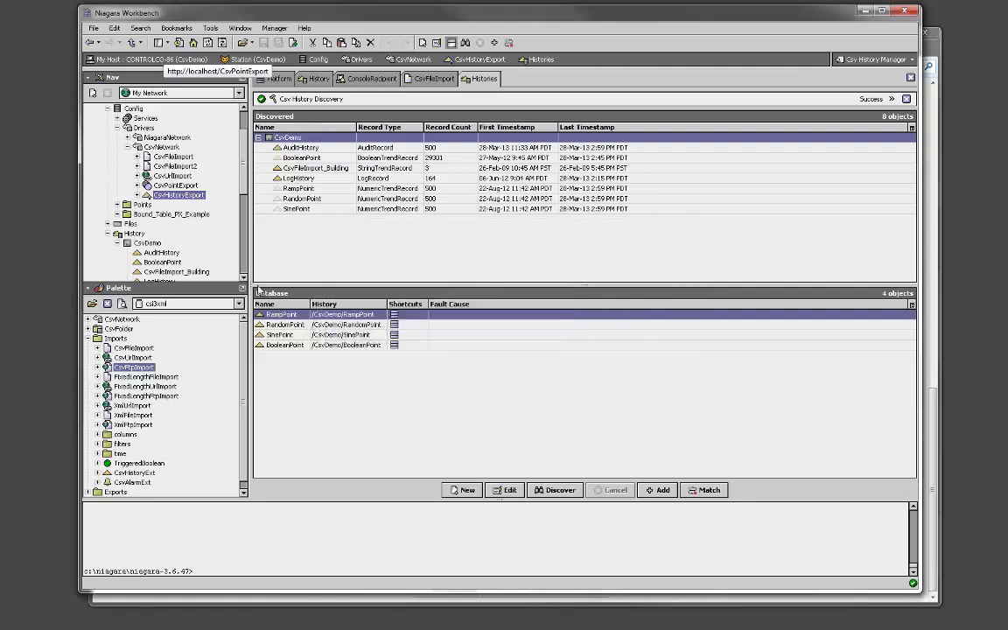
# - Return to the CsvHistoryExport properties and review the Merge Resolution setting
pyautogui.doubleClick(181, 195)
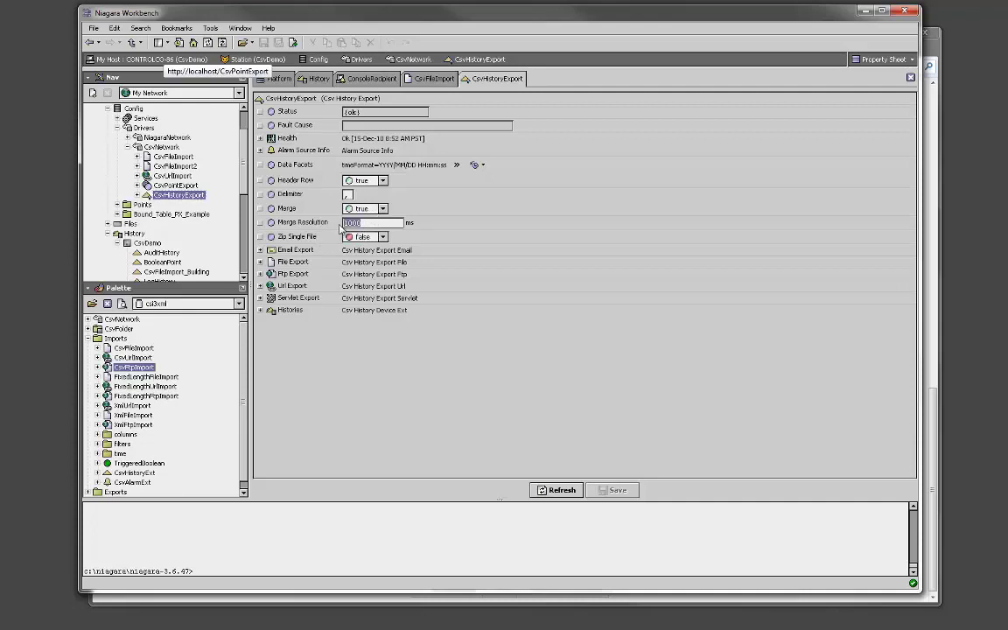
pyautogui.moveTo(343, 220); pyautogui.dragTo(374, 237)
pyautogui.click(366, 223)
pyautogui.doubleClick(366, 223)
# - Expand the Email Export settings of CsvHistoryExport and review the available Time Range options, keeping Today
pyautogui.click(259, 250)
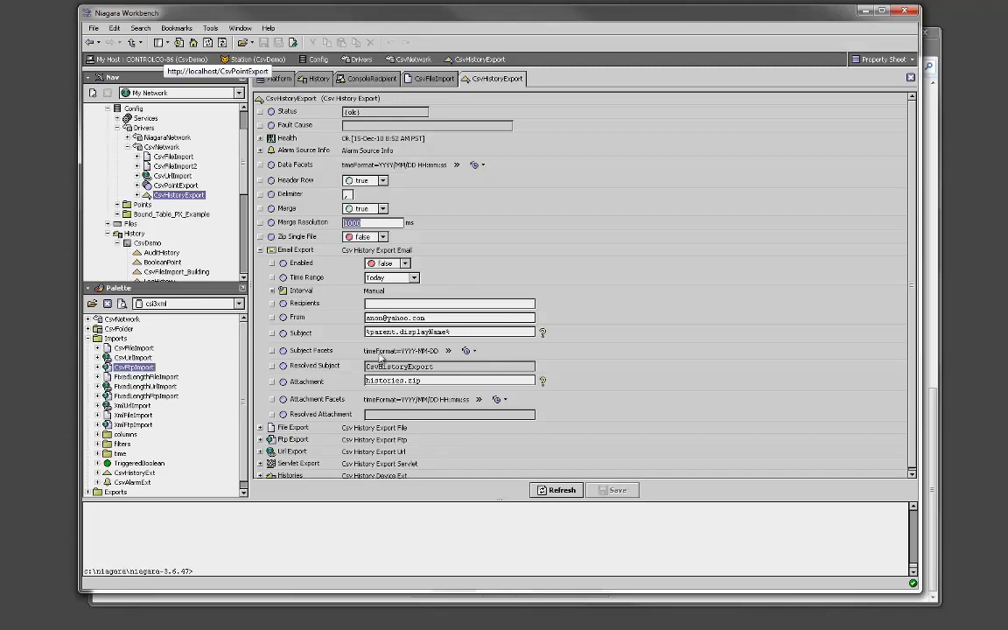
pyautogui.click(412, 277)
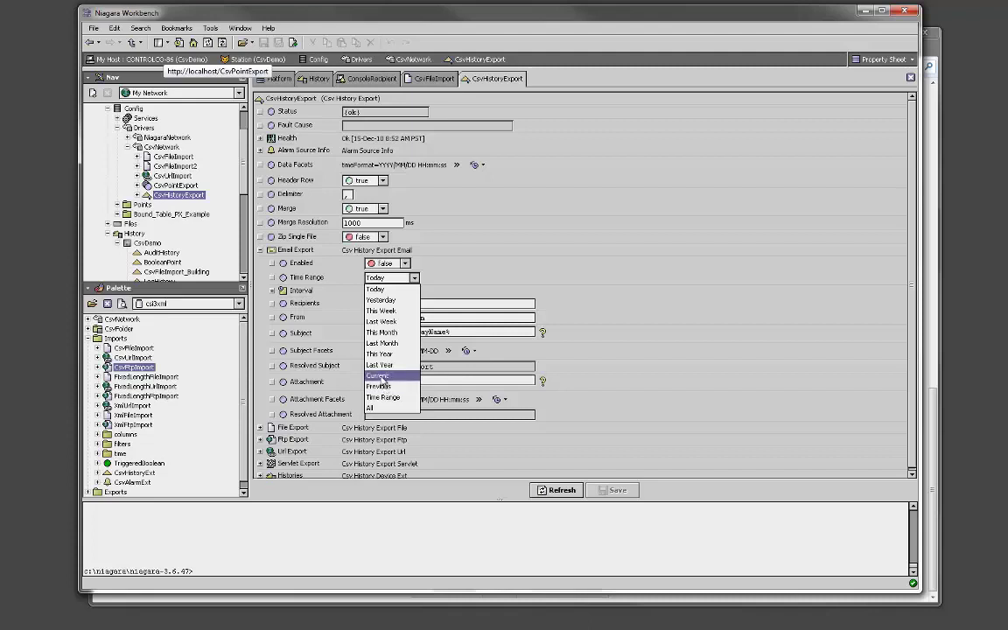
pyautogui.click(414, 278)
pyautogui.click(413, 279)
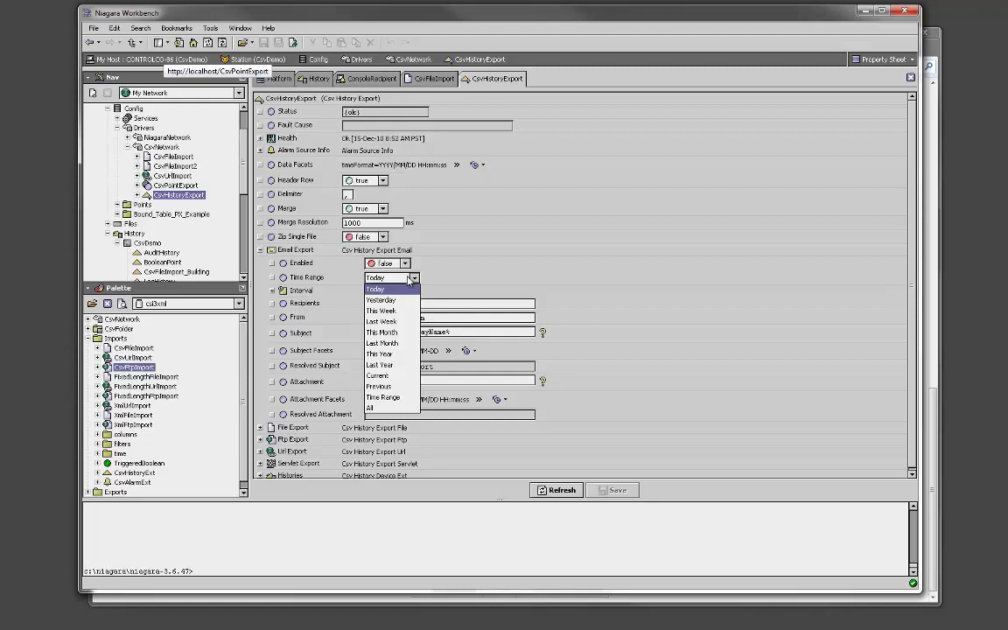
pyautogui.click(466, 275)
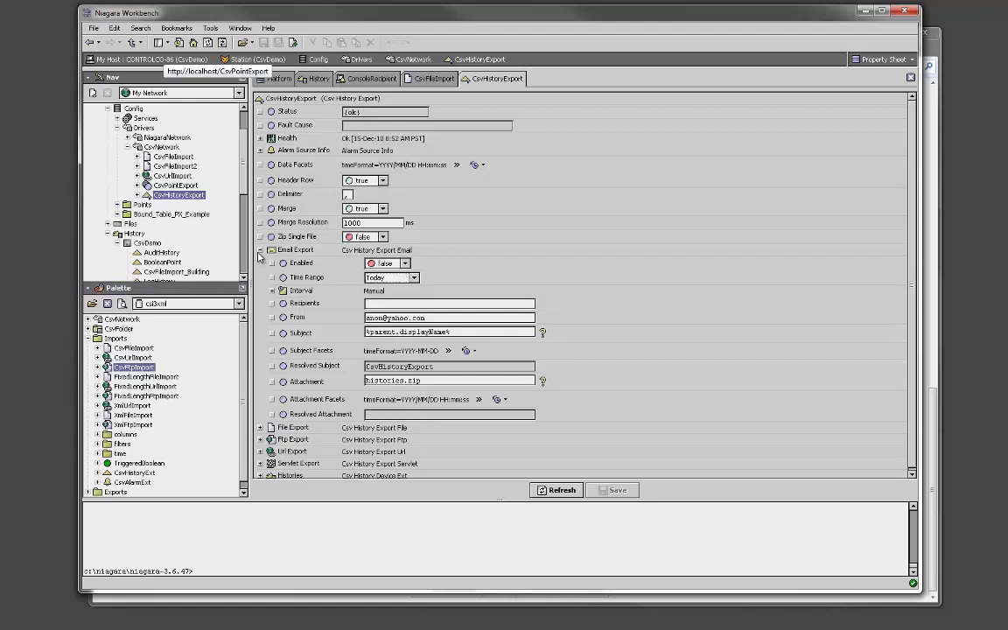
# - Collapse the Email Export settings, switch to Firefox, and review the time range columns on the CsvHistoryExport page
pyautogui.click(260, 250)
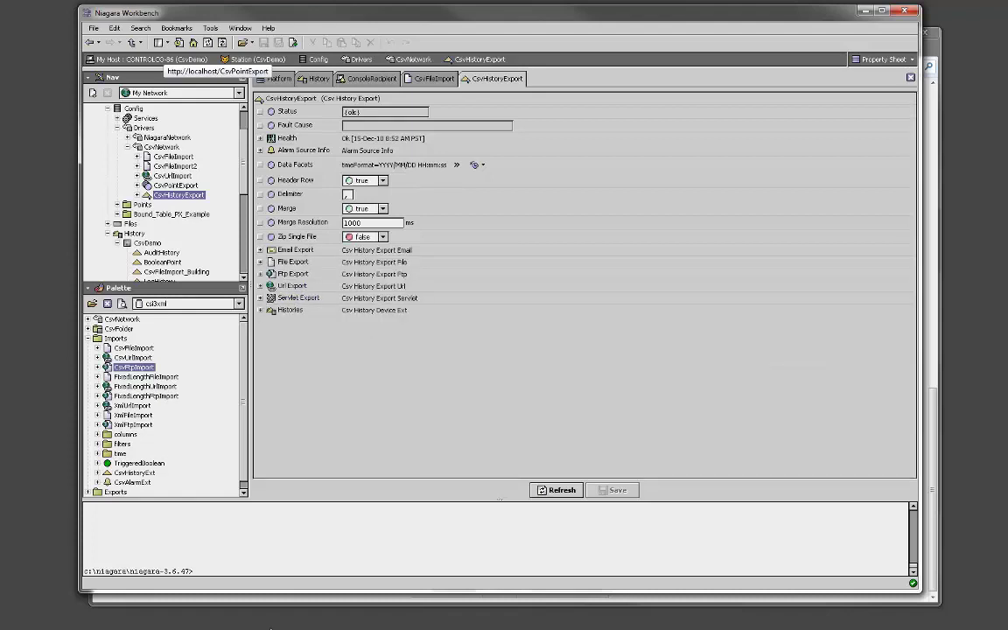
pyautogui.click(289, 601)
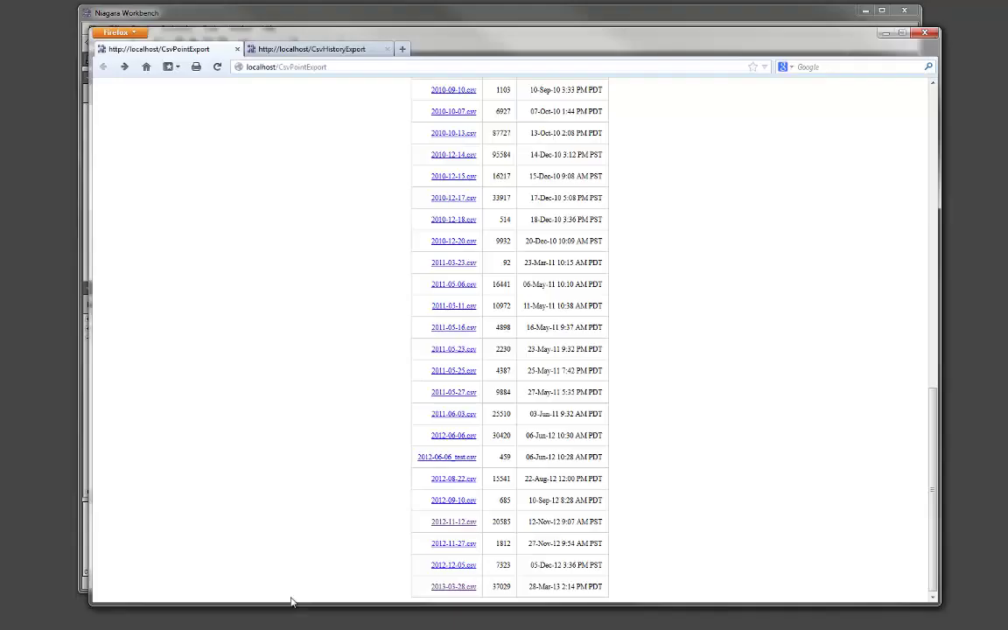
pyautogui.click(313, 49)
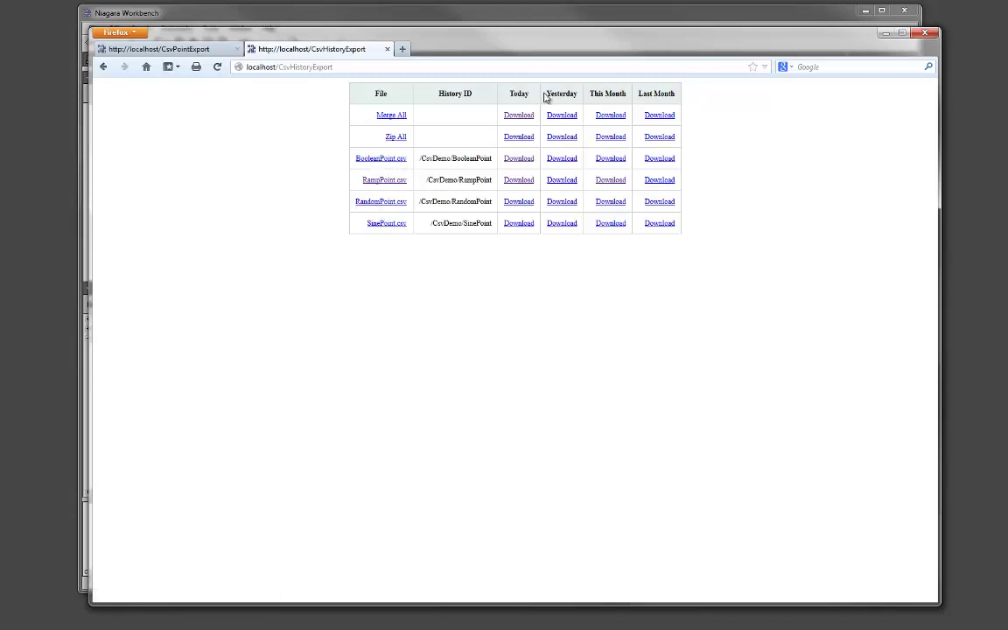
pyautogui.moveTo(615, 96); pyautogui.dragTo(589, 95)
pyautogui.click(594, 97)
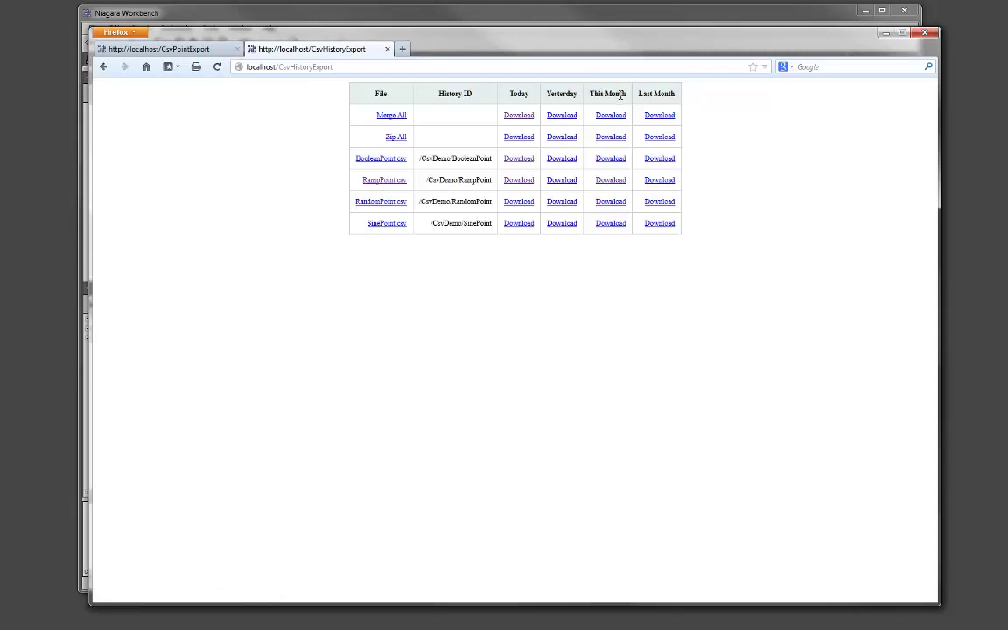
# - View BooleanPoint's export for today, request it with timeRange=current1hour, and return to the export for today
pyautogui.middleClick(516, 162)
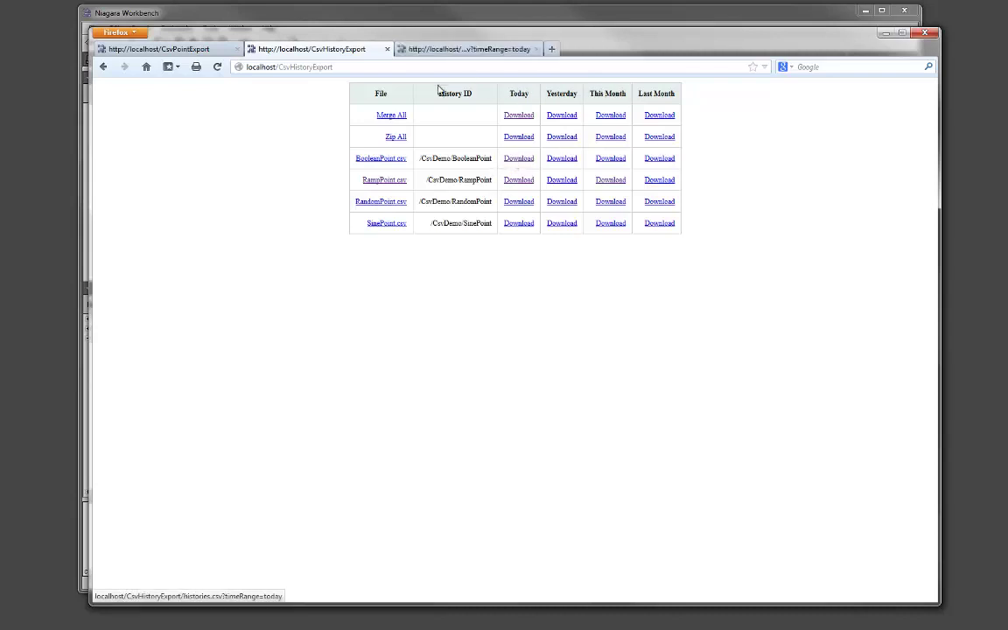
pyautogui.click(419, 51)
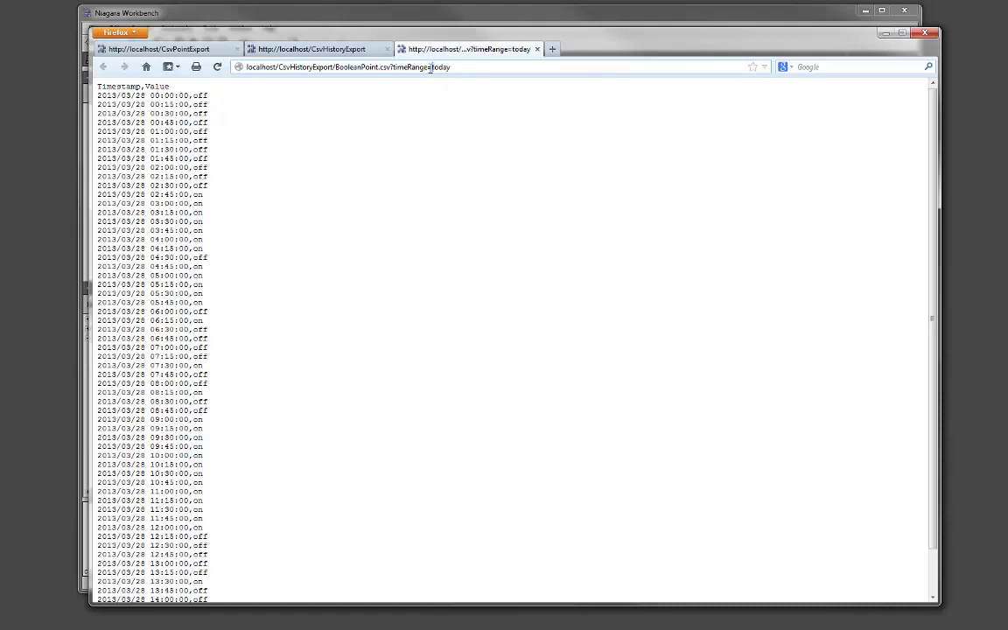
pyautogui.moveTo(432, 68); pyautogui.dragTo(479, 68)
pyautogui.write('current1hour')
pyautogui.press('Return')
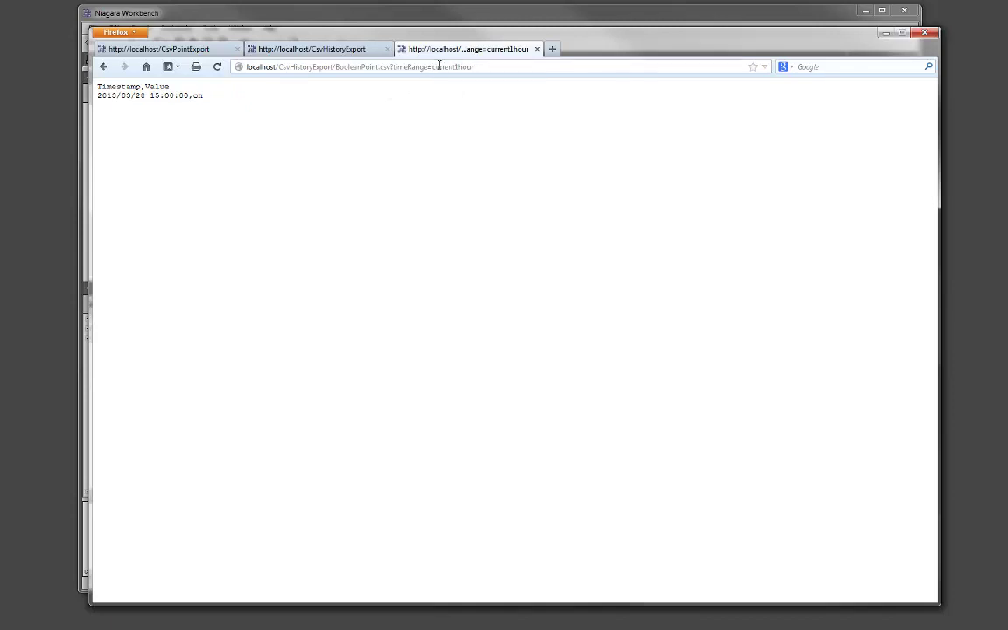
pyautogui.click(103, 66)
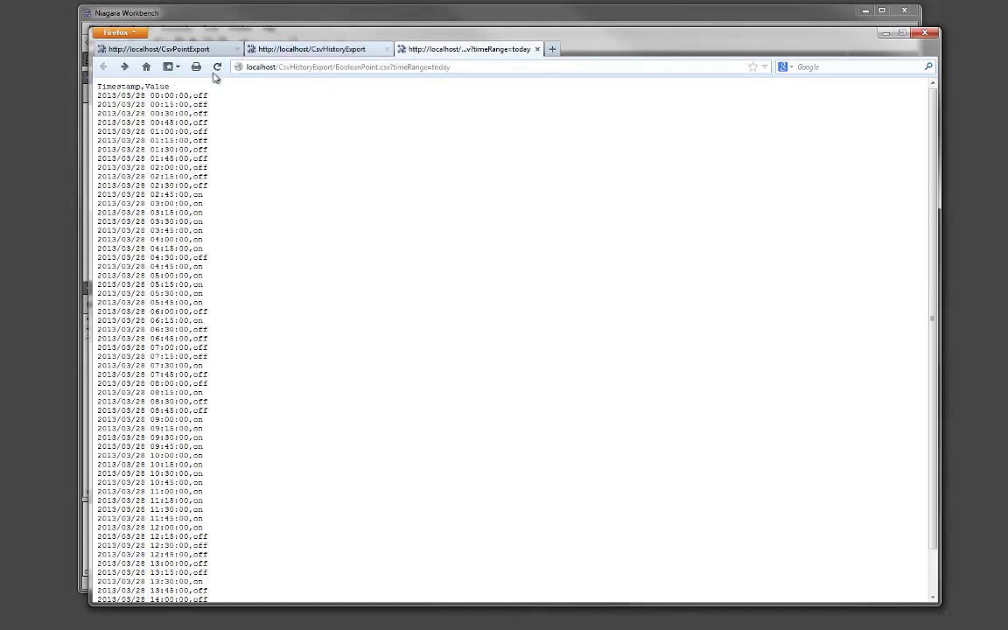
# - Open the Merge All export for Today from the CsvHistoryExport page and examine the merged history data
pyautogui.click(320, 50)
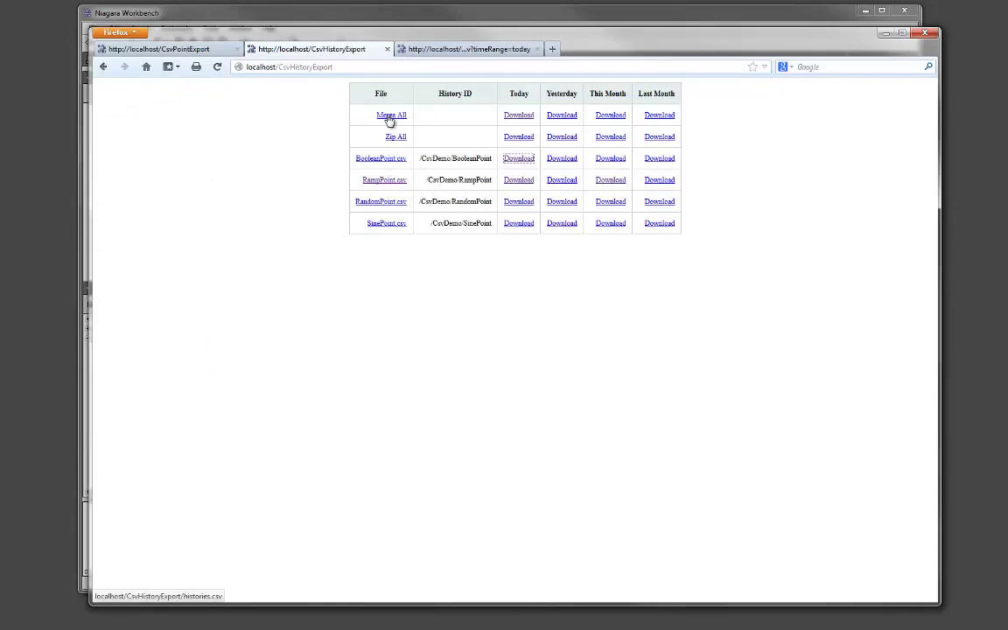
pyautogui.middleClick(516, 117)
pyautogui.click(473, 49)
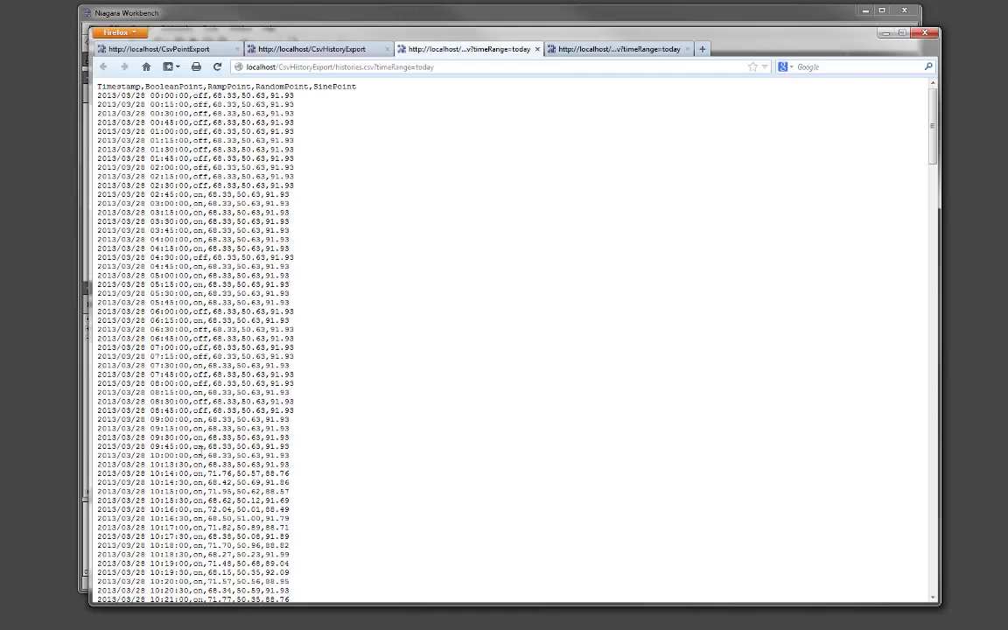
pyautogui.scroll(-5, 196, 355)
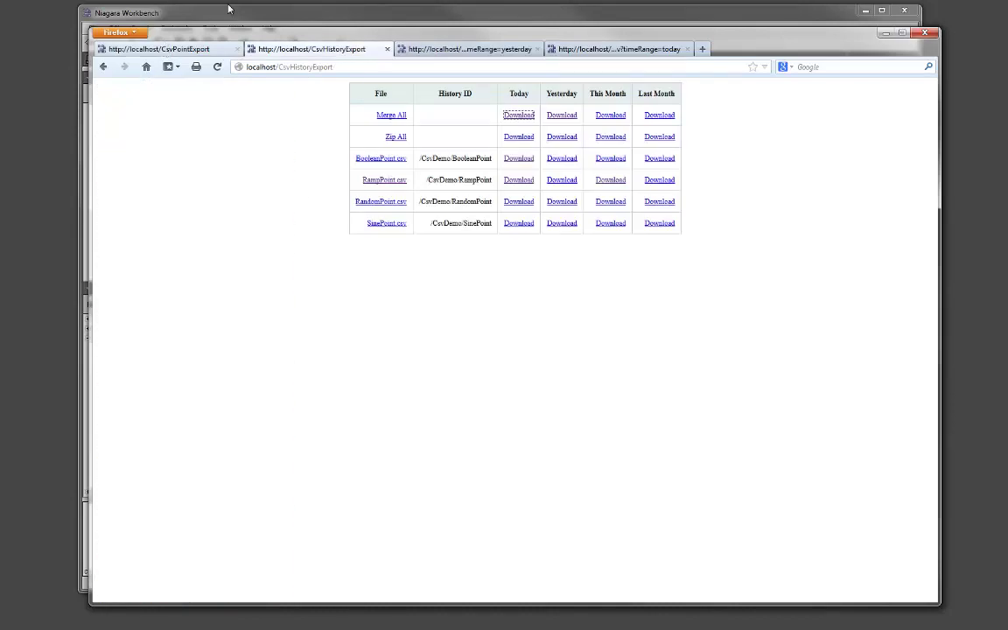
# - Switch to Niagara Workbench, expand CsvFileImport and CsvFileImport2 in the station tree, and view the ConsoleRecipient alarm console
pyautogui.click(229, 9)
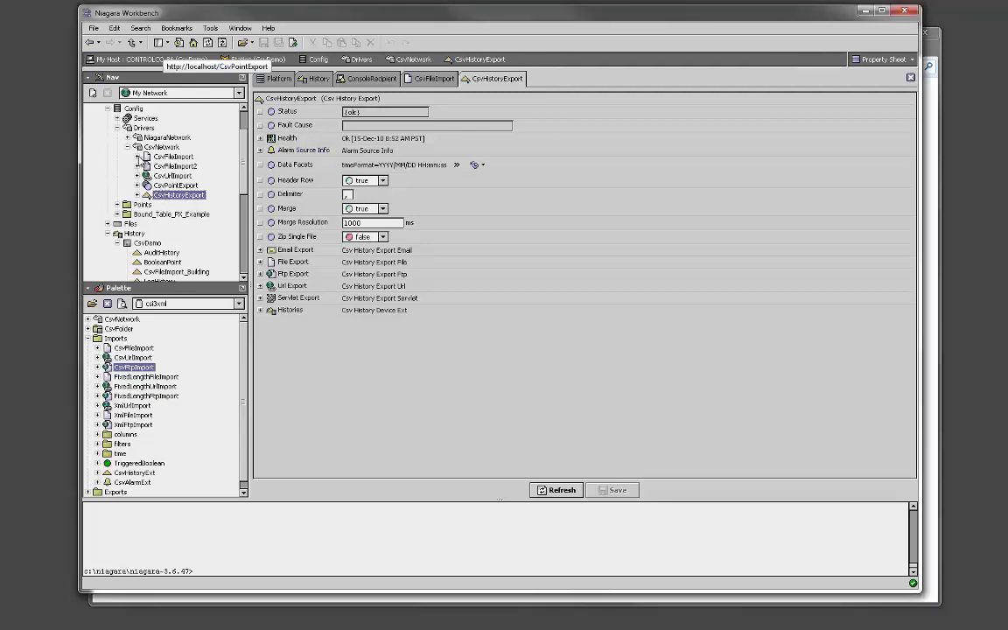
pyautogui.click(137, 157)
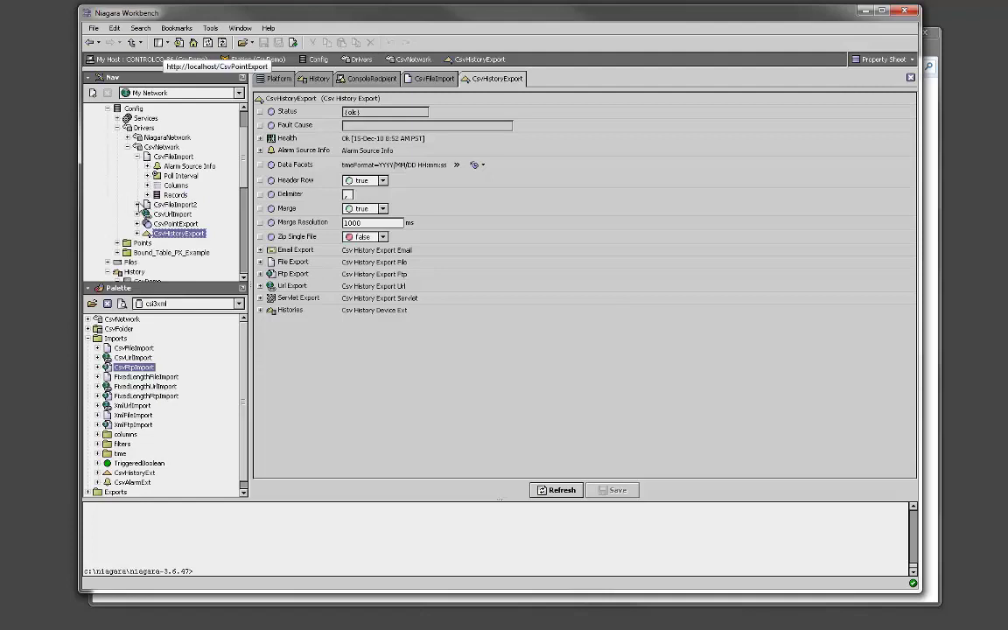
pyautogui.click(138, 205)
pyautogui.click(367, 81)
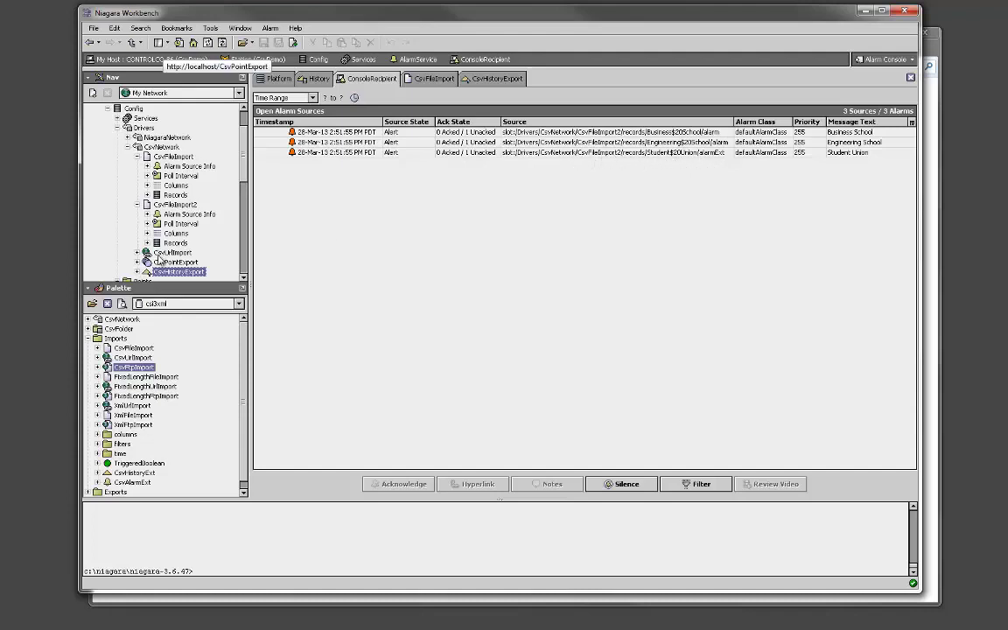
pyautogui.scroll(-2, 135, 250)
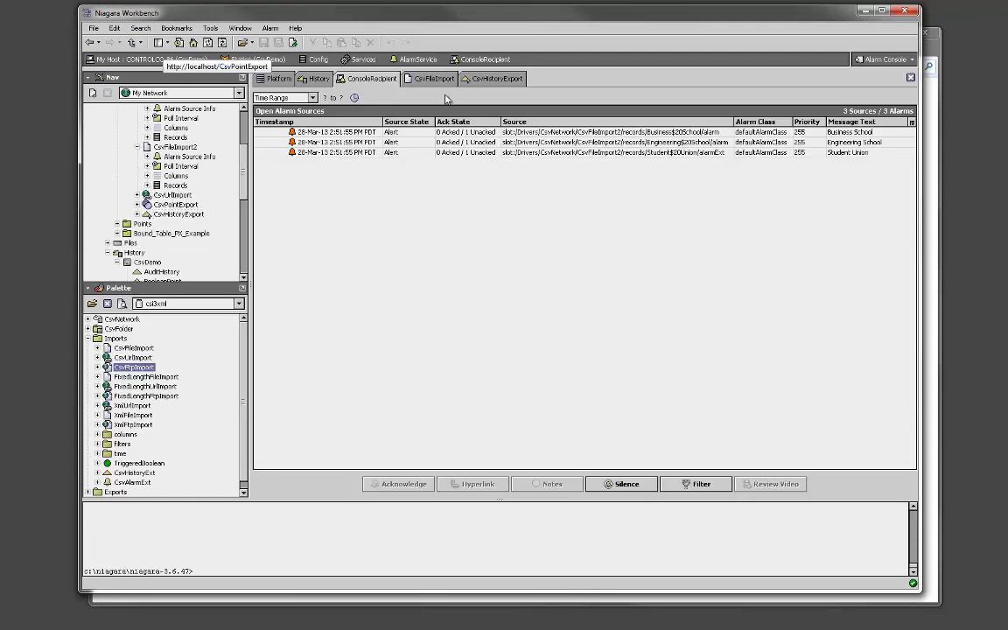
# - Open the Records wire sheet of CsvFileImport2 and bring up the Student Union filter's properties
pyautogui.click(491, 78)
pyautogui.doubleClick(174, 185)
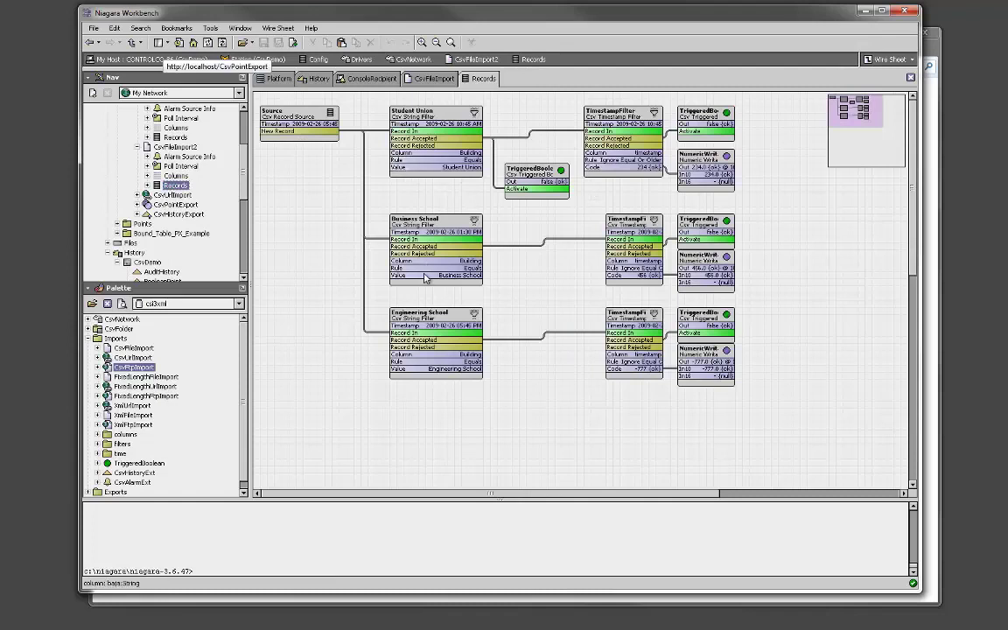
pyautogui.doubleClick(419, 131)
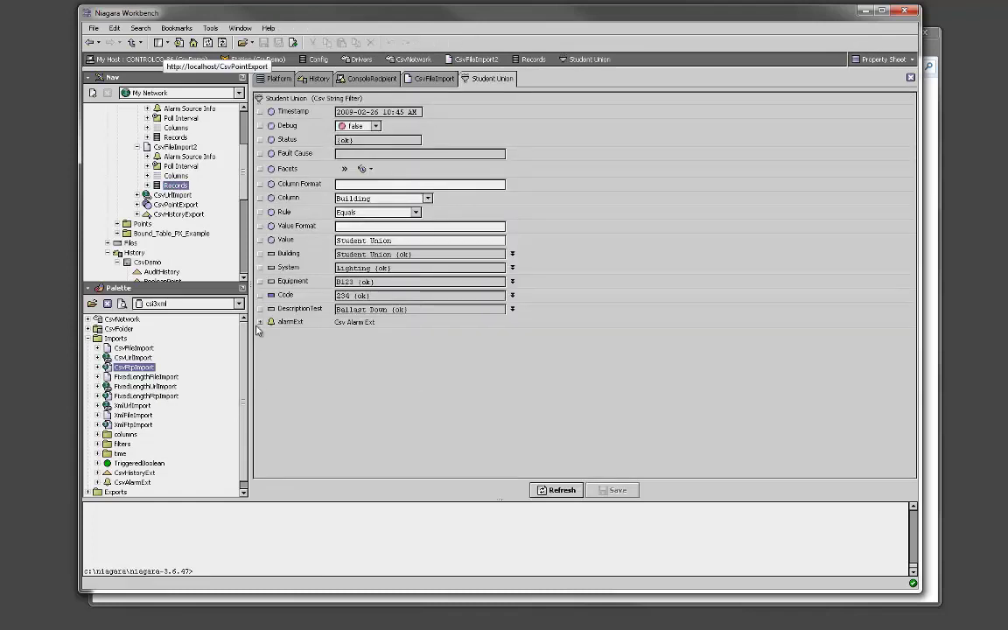
# - Review the Student Union filter's Add Alarm Ext action and its alarmExt settings, and return to the ConsoleRecipient alarm console
pyautogui.rightClick(279, 99)
pyautogui.moveTo(348, 120)
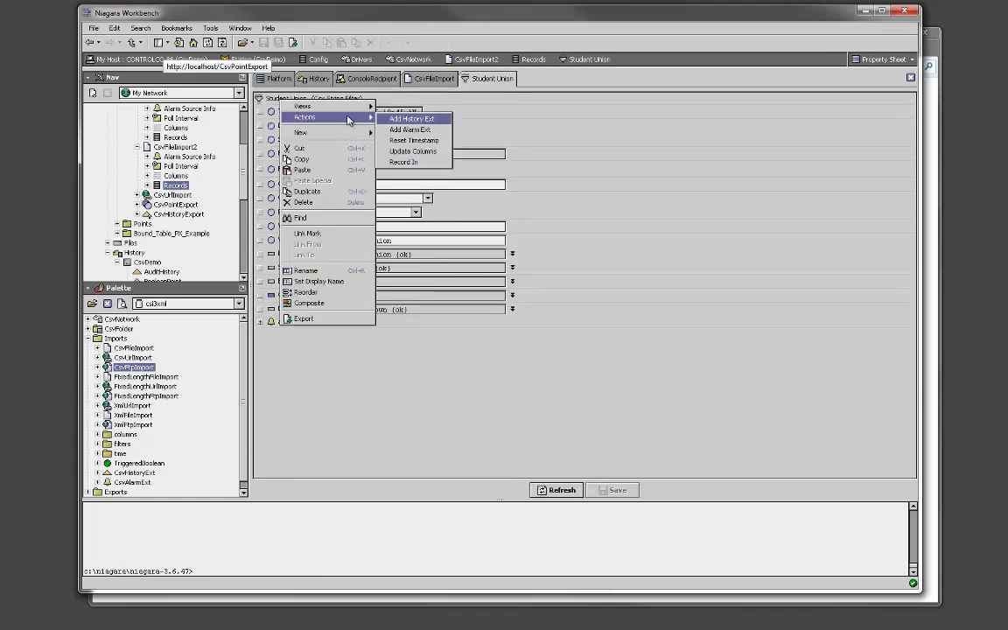
pyautogui.click(409, 129)
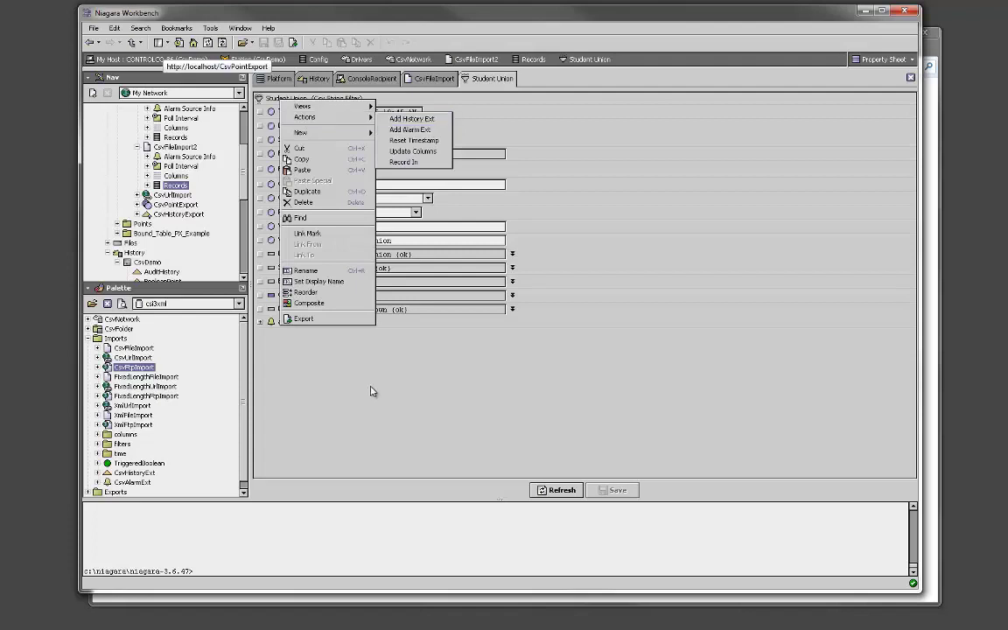
pyautogui.click(261, 322)
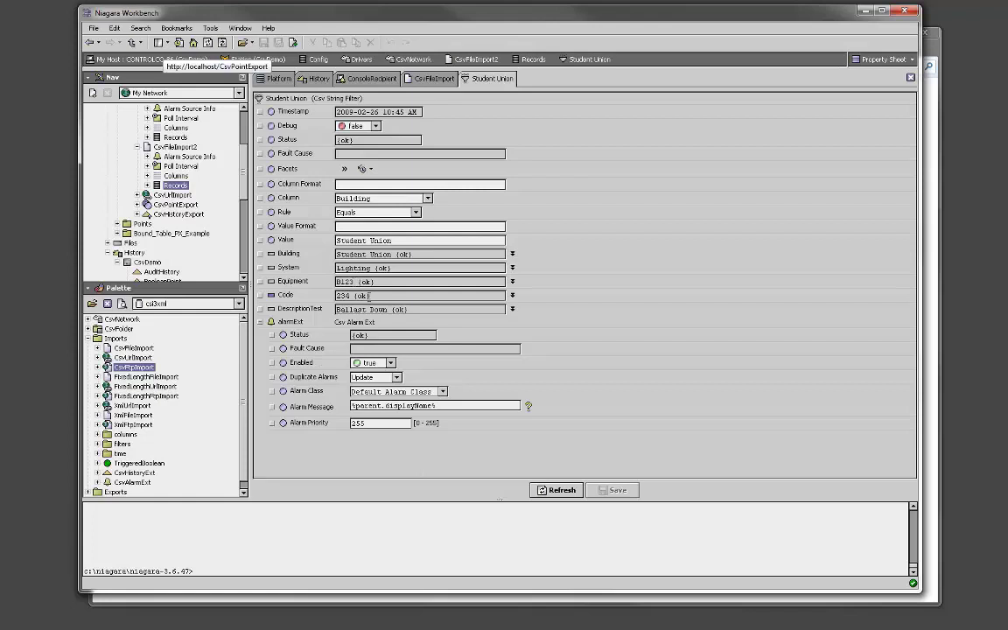
pyautogui.click(334, 78)
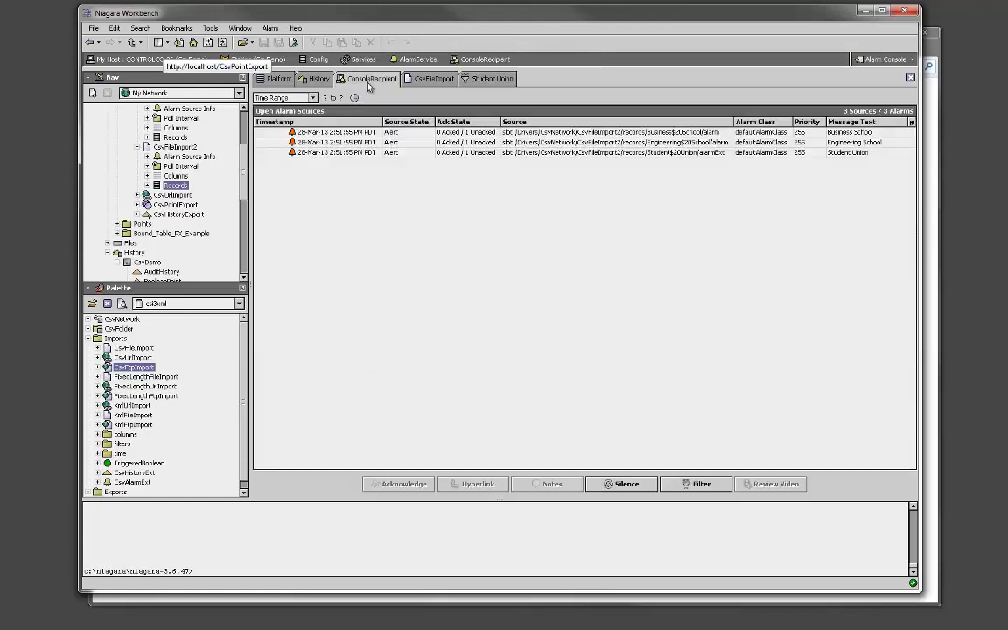